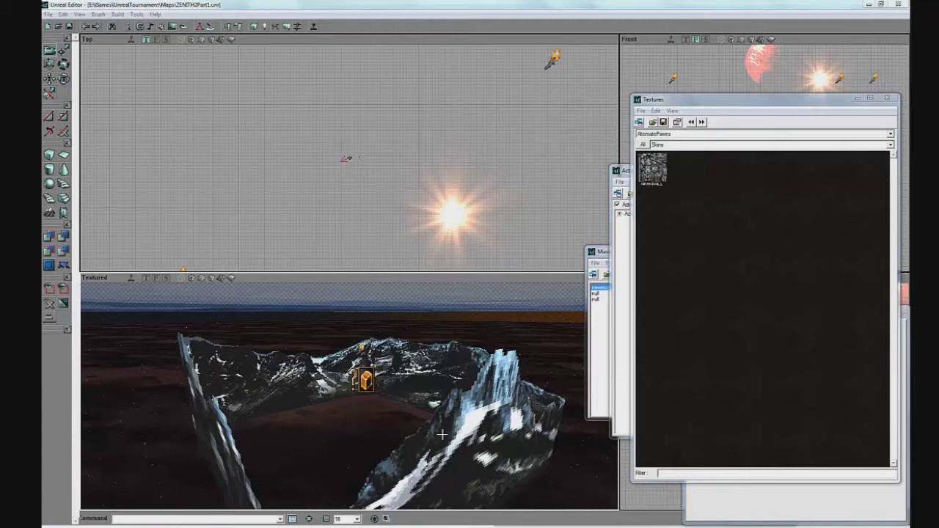
# Step: View the space sky box and open the sphere brush builder's settings, closing them without building
pyautogui.moveTo(441, 435); pyautogui.dragTo(425, 431)
pyautogui.moveTo(350, 394); pyautogui.dragTo(419, 403)
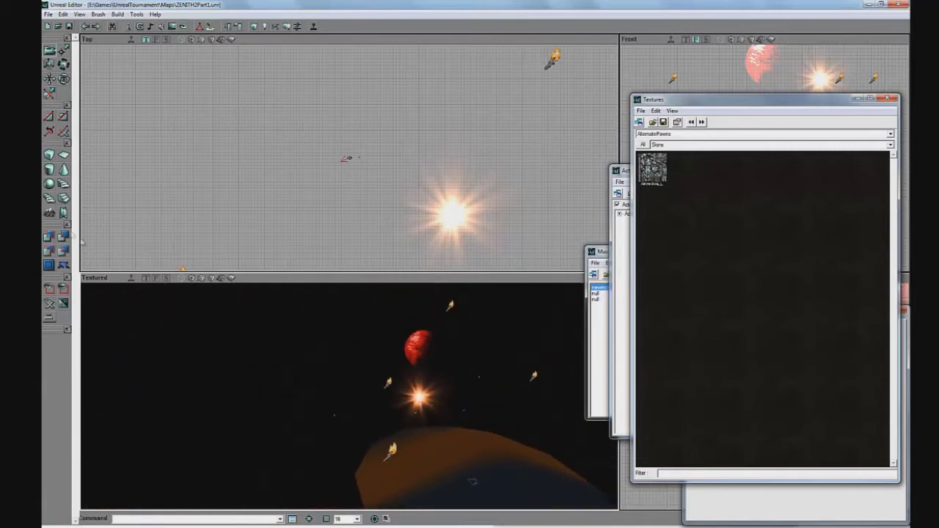
pyautogui.rightClick(50, 183)
pyautogui.moveTo(131, 189); pyautogui.dragTo(197, 193)
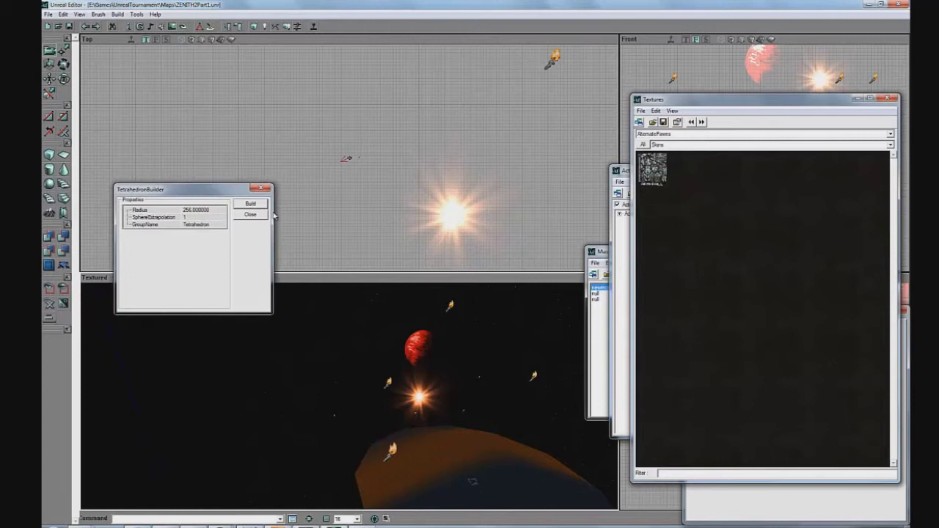
pyautogui.click(263, 219)
# Step: Select one star-textured surface of the sky box and check its surface property flags
pyautogui.moveTo(347, 394); pyautogui.dragTo(346, 392)
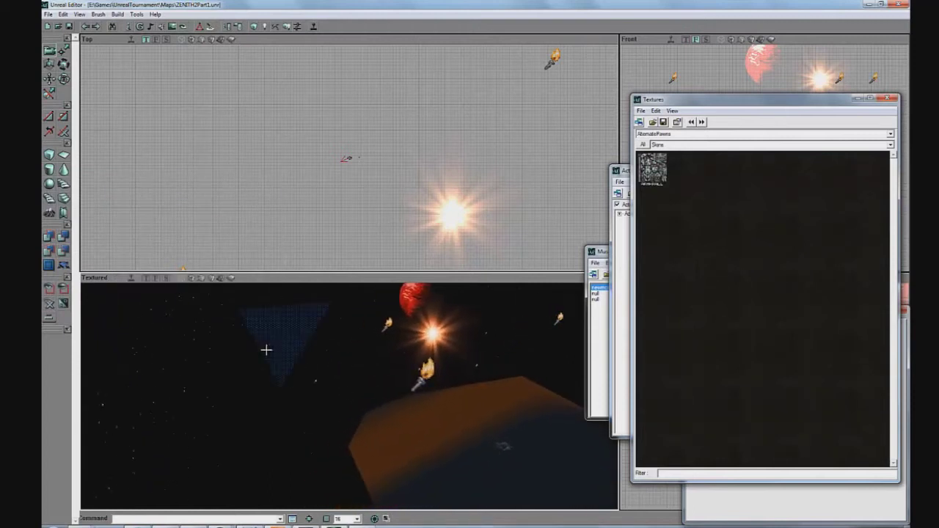
pyautogui.moveTo(312, 364); pyautogui.dragTo(234, 364)
pyautogui.moveTo(209, 400); pyautogui.dragTo(350, 396)
pyautogui.click(212, 411)
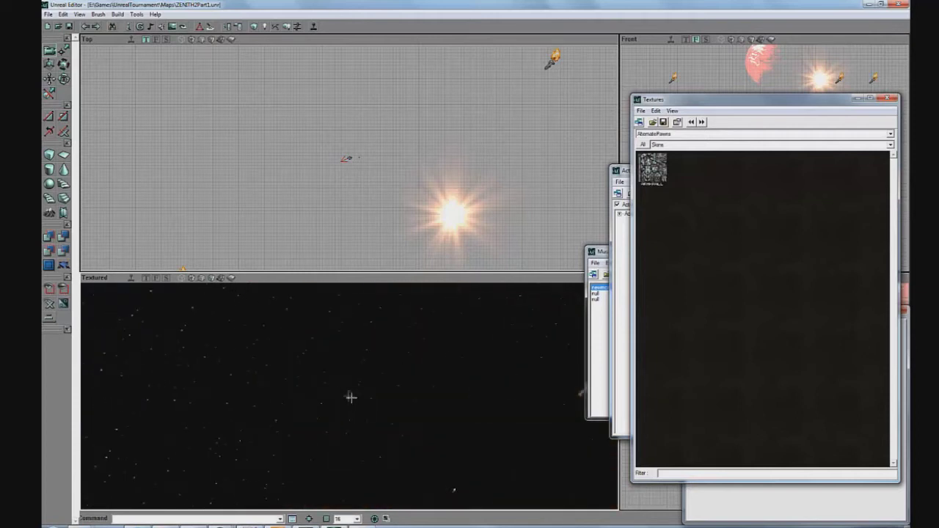
pyautogui.rightClick(267, 405)
pyautogui.click(297, 416)
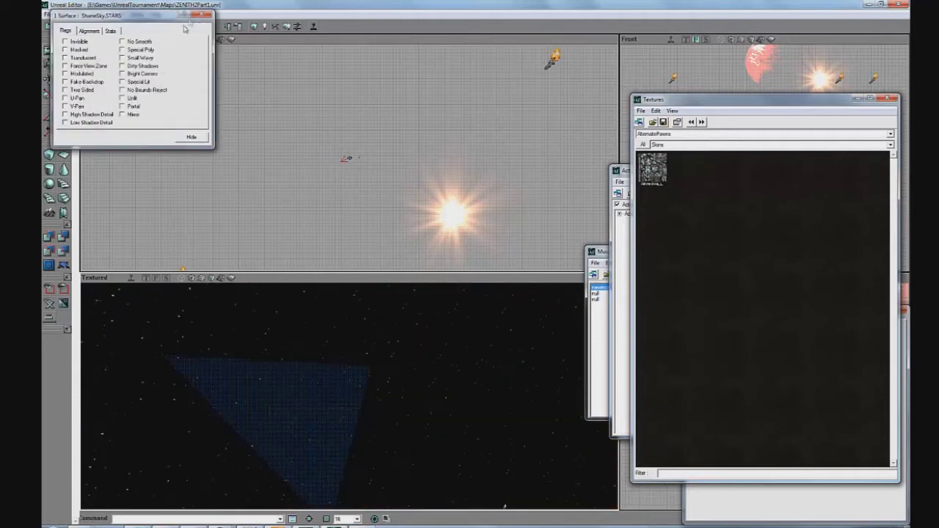
pyautogui.click(204, 16)
# Step: Select a neighbouring triangular star surface to examine the sky sphere's facets
pyautogui.moveTo(360, 418)
pyautogui.mouseDown()
pyautogui.moveTo(346, 392)
pyautogui.moveTo(365, 433)
pyautogui.mouseUp()
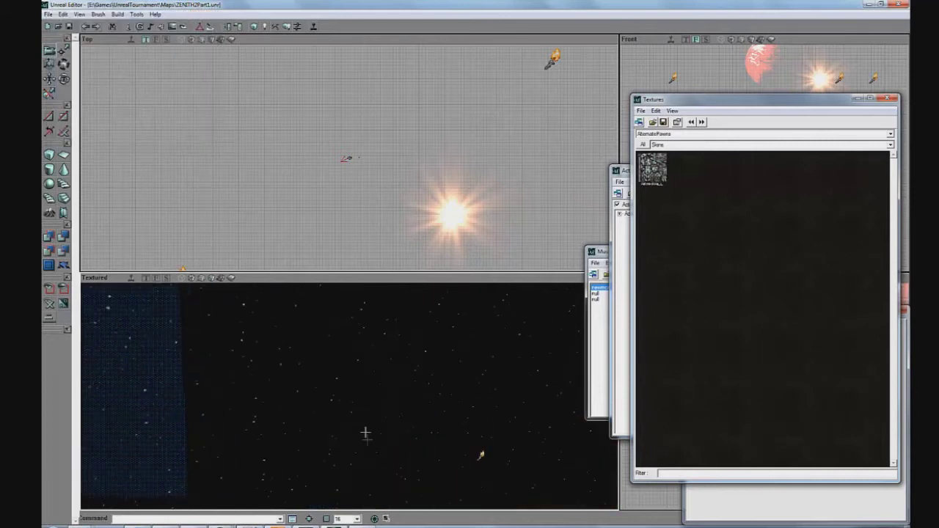
pyautogui.moveTo(291, 405); pyautogui.dragTo(266, 399)
pyautogui.click(264, 399)
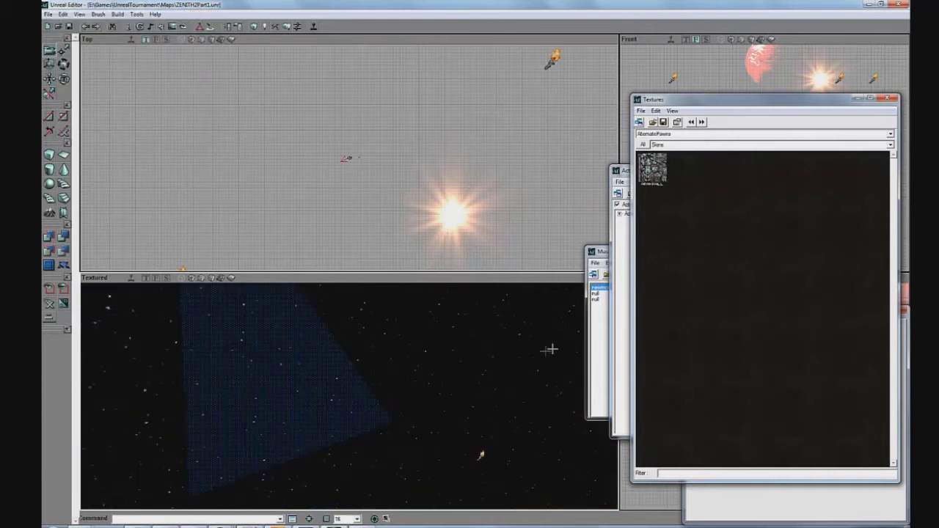
pyautogui.click(339, 385)
# Step: Open the red planet actor's properties and close the window again
pyautogui.moveTo(350, 394); pyautogui.dragTo(299, 422)
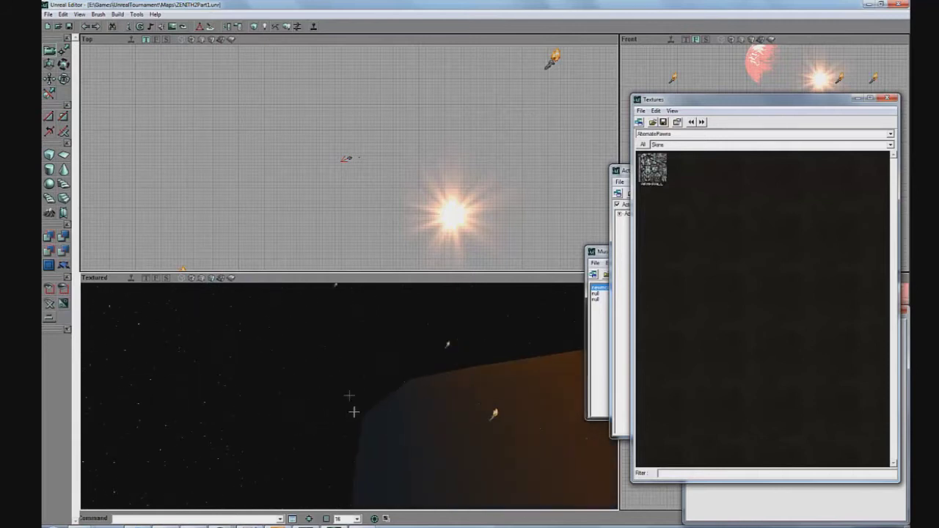
pyautogui.moveTo(354, 412); pyautogui.dragTo(339, 342, button='right')
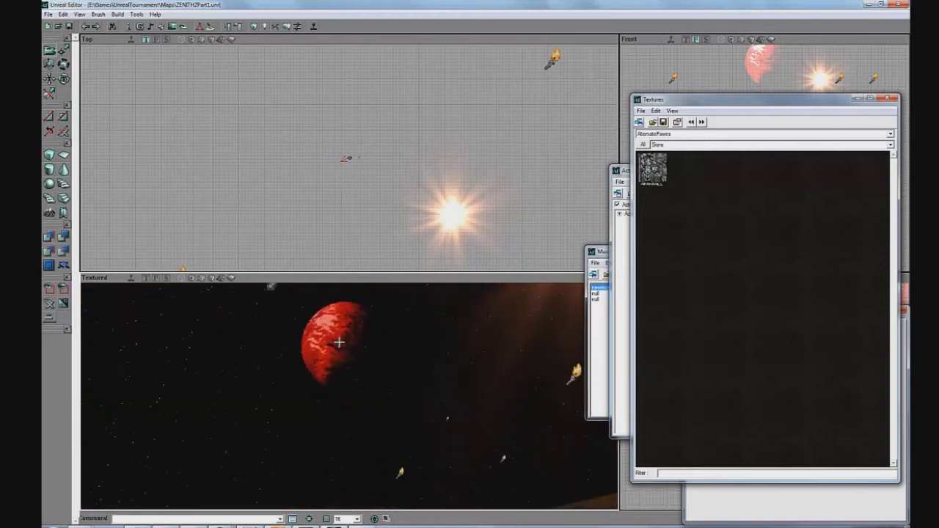
pyautogui.doubleClick(339, 342)
pyautogui.click(607, 155)
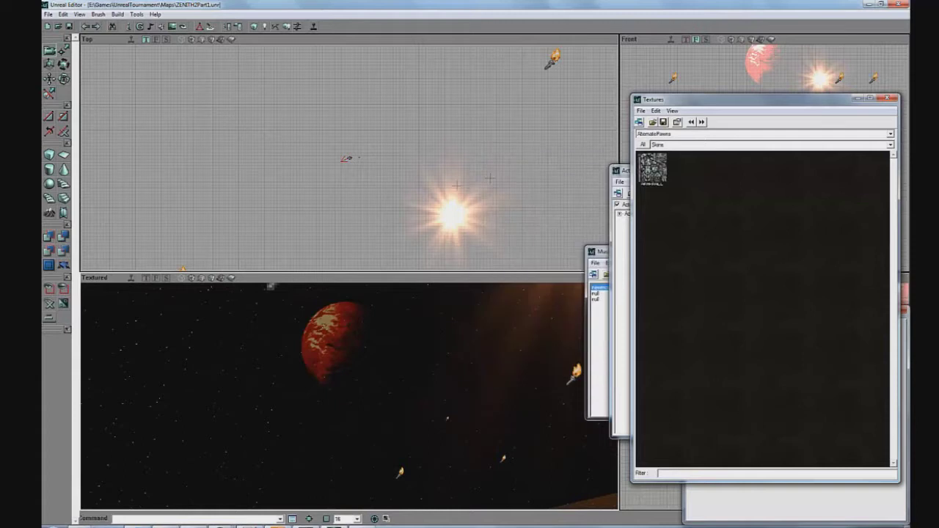
# Step: Reopen the red planet actor's properties and examine its Display settings for style, sprite and texture
pyautogui.moveTo(355, 346); pyautogui.dragTo(248, 358, button='right')
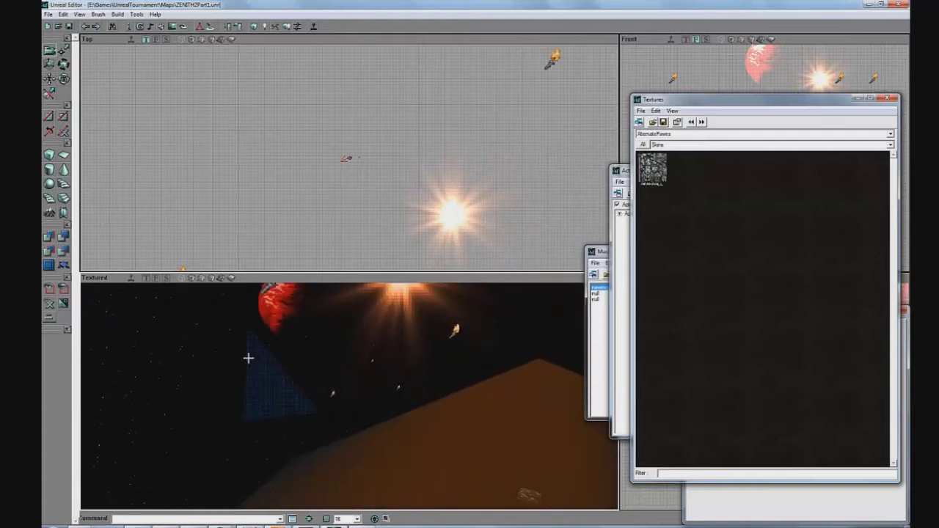
pyautogui.moveTo(350, 396)
pyautogui.mouseDown(button='right')
pyautogui.moveTo(345, 383)
pyautogui.moveTo(349, 397)
pyautogui.moveTo(340, 392)
pyautogui.mouseUp(button='right')
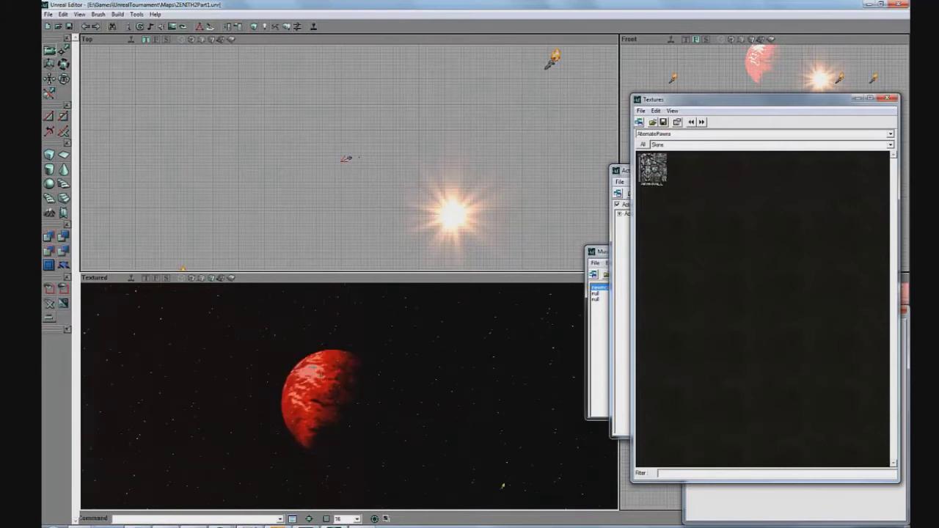
pyautogui.doubleClick(339, 391)
pyautogui.moveTo(333, 365); pyautogui.dragTo(272, 437)
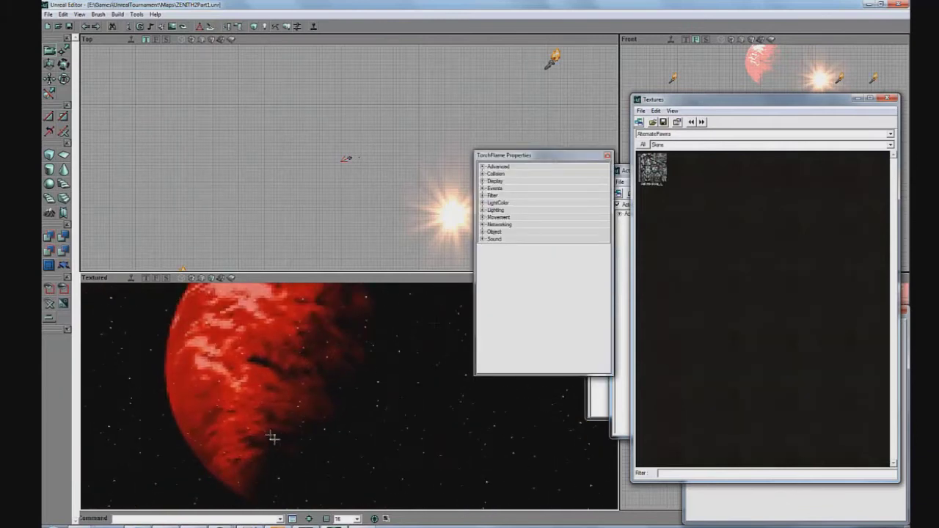
pyautogui.click(506, 181)
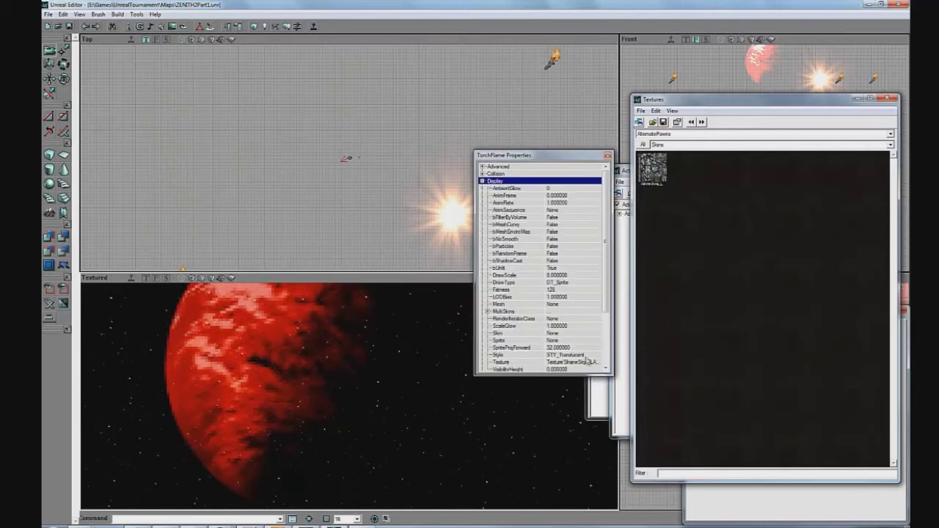
pyautogui.click(591, 357)
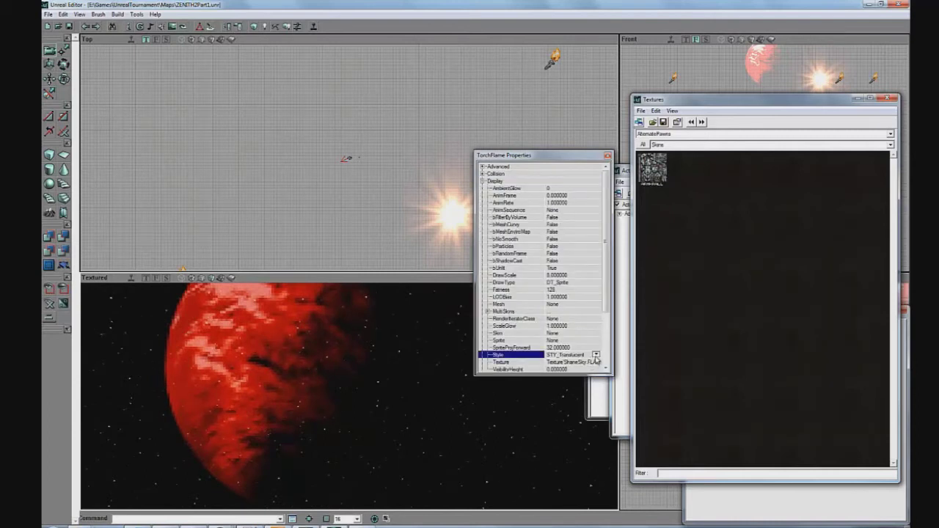
pyautogui.click(595, 355)
pyautogui.click(590, 369)
pyautogui.click(569, 269)
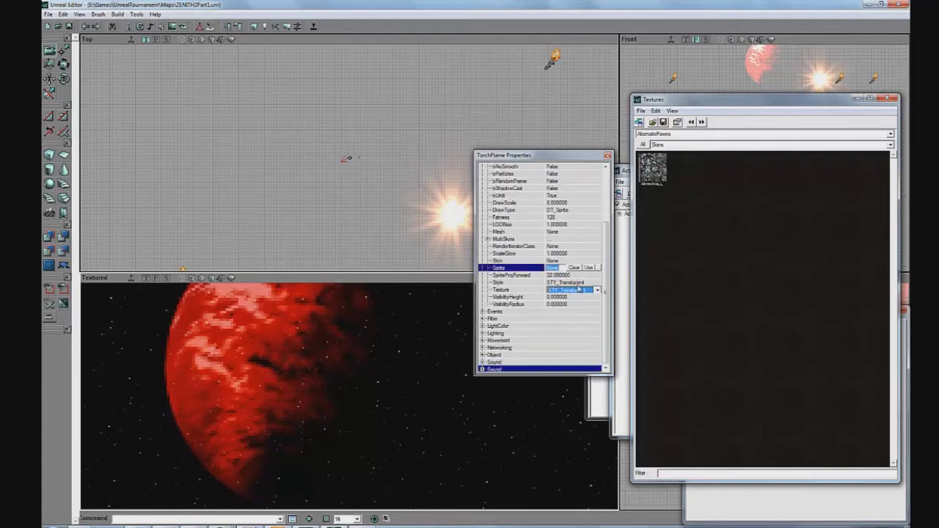
pyautogui.click(577, 291)
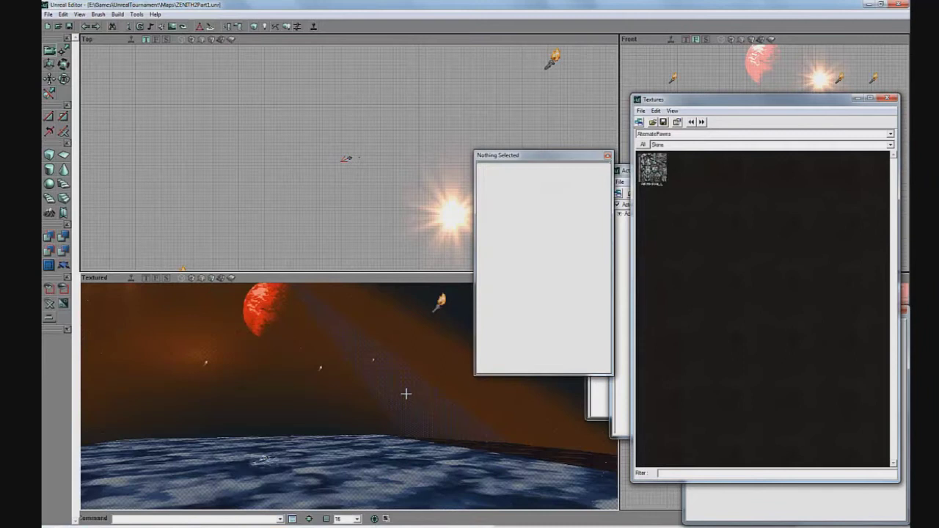
# Step: Select one face of the orange horizon gradient and check its surface flags
pyautogui.moveTo(356, 390); pyautogui.dragTo(356, 398, button='right')
pyautogui.moveTo(355, 398); pyautogui.dragTo(344, 367)
pyautogui.rightClick(379, 390)
pyautogui.click(413, 397)
pyautogui.moveTo(279, 337)
pyautogui.mouseDown(button='right')
pyautogui.moveTo(350, 395)
pyautogui.moveTo(282, 336)
pyautogui.mouseUp(button='right')
pyautogui.click(202, 15)
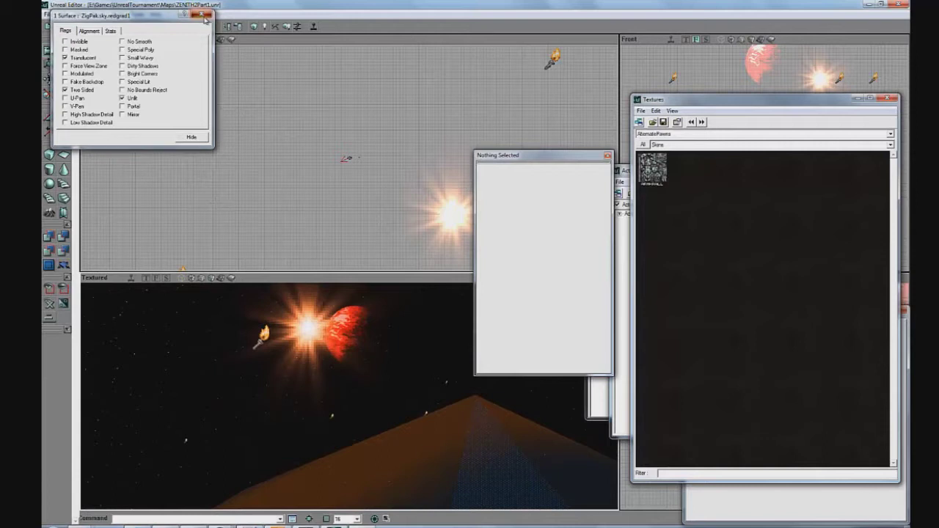
# Step: Examine the orange horizon shell and the cloud layer from inside and outside the sky box
pyautogui.moveTo(347, 394); pyautogui.dragTo(349, 397, button='right')
pyautogui.moveTo(348, 397)
pyautogui.mouseDown()
pyautogui.moveTo(426, 367)
pyautogui.moveTo(349, 396)
pyautogui.mouseUp()
pyautogui.moveTo(350, 396); pyautogui.dragTo(424, 365, button='right')
pyautogui.moveTo(387, 403); pyautogui.dragTo(360, 467, button='right')
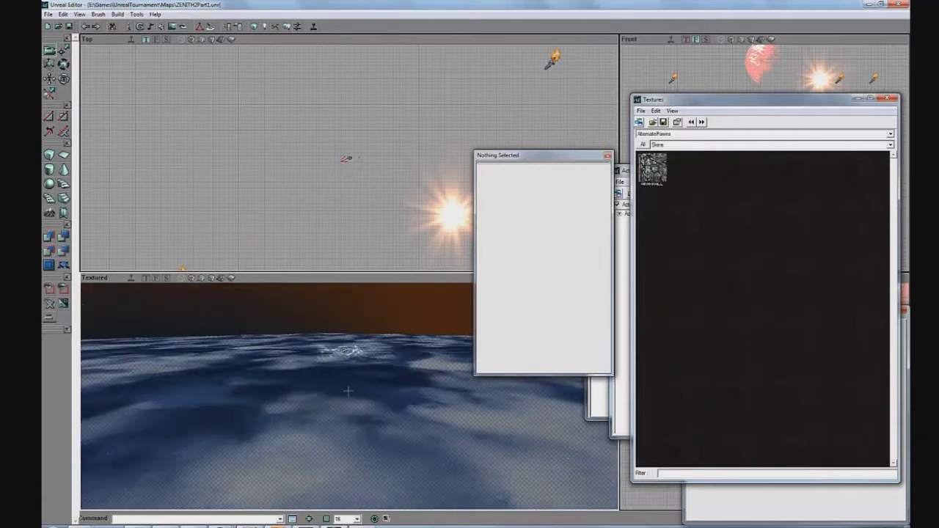
pyautogui.moveTo(349, 396); pyautogui.dragTo(310, 429, button='right')
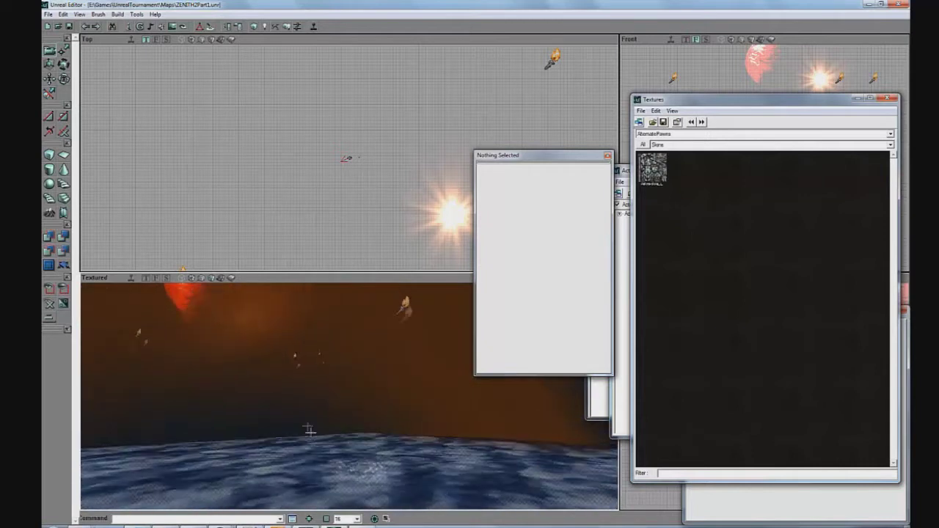
pyautogui.moveTo(351, 400); pyautogui.dragTo(347, 395, button='right')
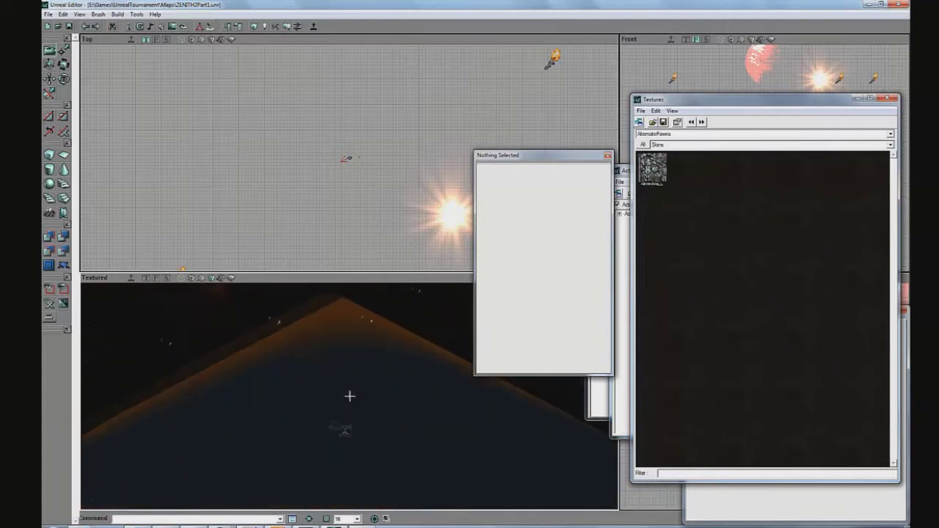
pyautogui.moveTo(350, 397); pyautogui.dragTo(391, 382, button='right')
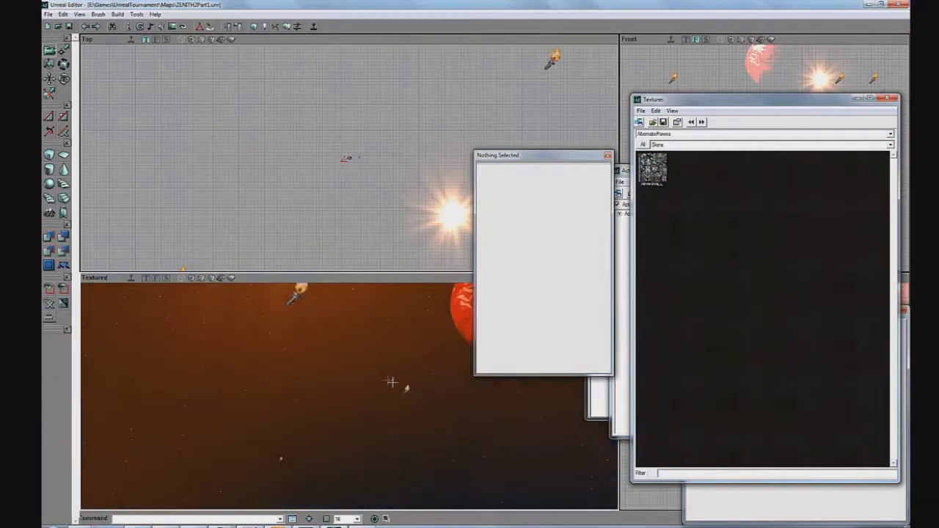
# Step: Select the glow sheet below the sun and check its surface flags
pyautogui.moveTo(341, 356); pyautogui.dragTo(437, 402, button='right')
pyautogui.rightClick(351, 403)
pyautogui.click(381, 402)
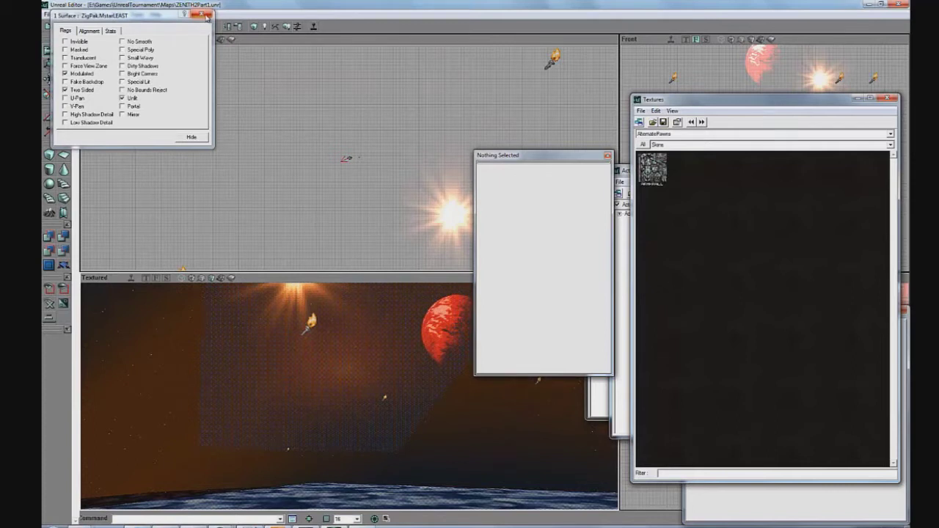
pyautogui.moveTo(349, 396); pyautogui.dragTo(303, 296, button='right')
# Step: Select the sun flare actor, check its Display properties, and close the properties window
pyautogui.click(392, 405)
pyautogui.click(348, 353)
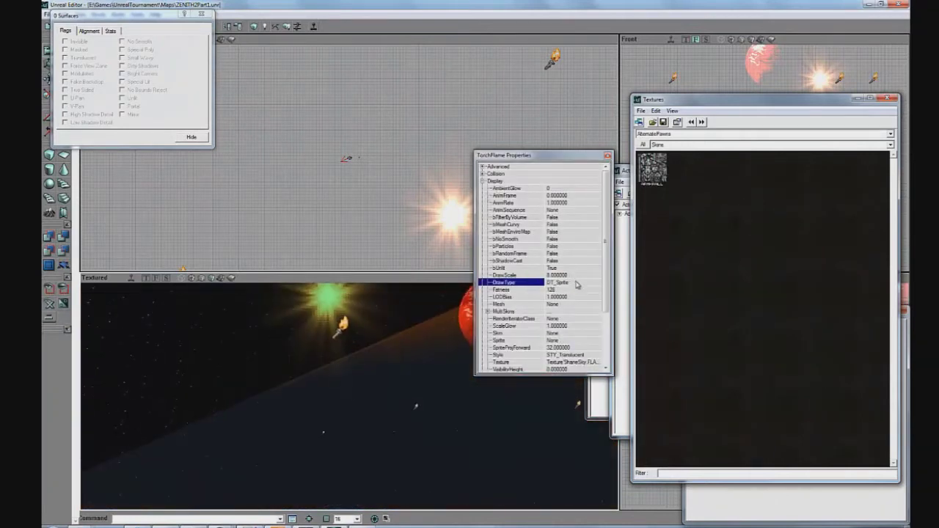
pyautogui.click(607, 157)
# Step: Select the halo sheet around the sun to check its surface flags, and deselect it
pyautogui.moveTo(348, 396); pyautogui.dragTo(422, 331, button='right')
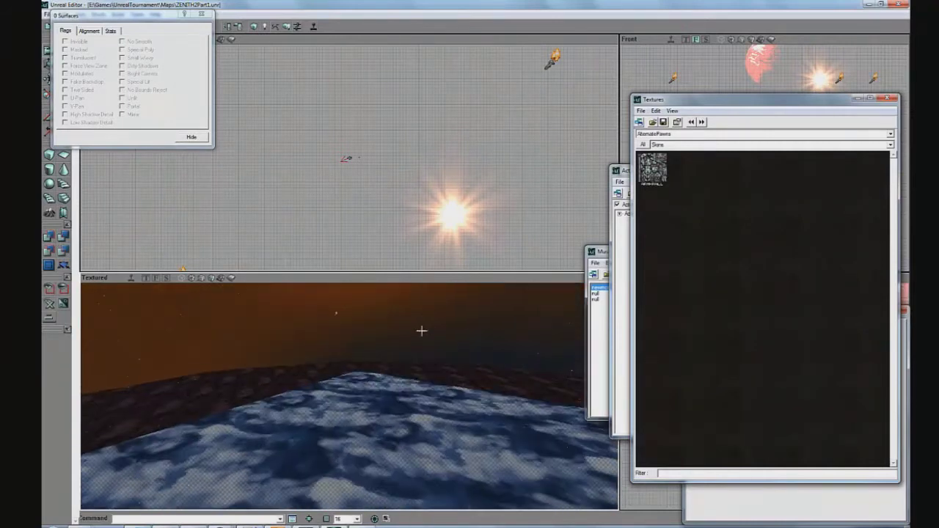
pyautogui.click(416, 330)
pyautogui.moveTo(411, 330); pyautogui.dragTo(348, 395)
pyautogui.click(413, 325)
pyautogui.moveTo(349, 394); pyautogui.dragTo(349, 395, button='right')
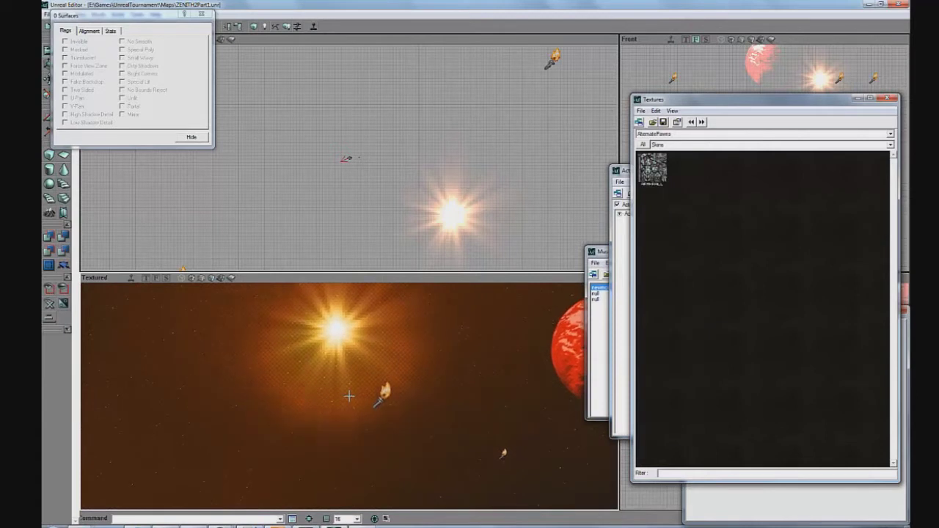
pyautogui.moveTo(404, 399); pyautogui.dragTo(342, 387, button='right')
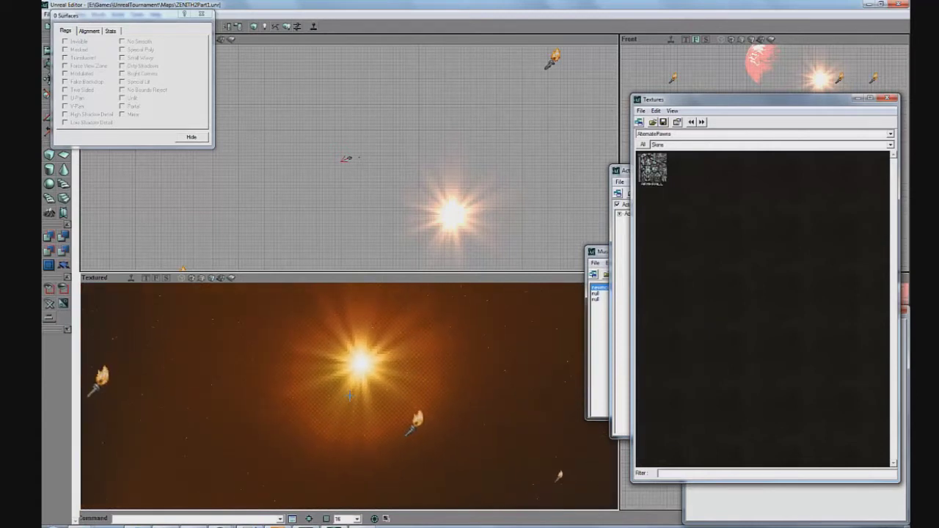
pyautogui.click(477, 418)
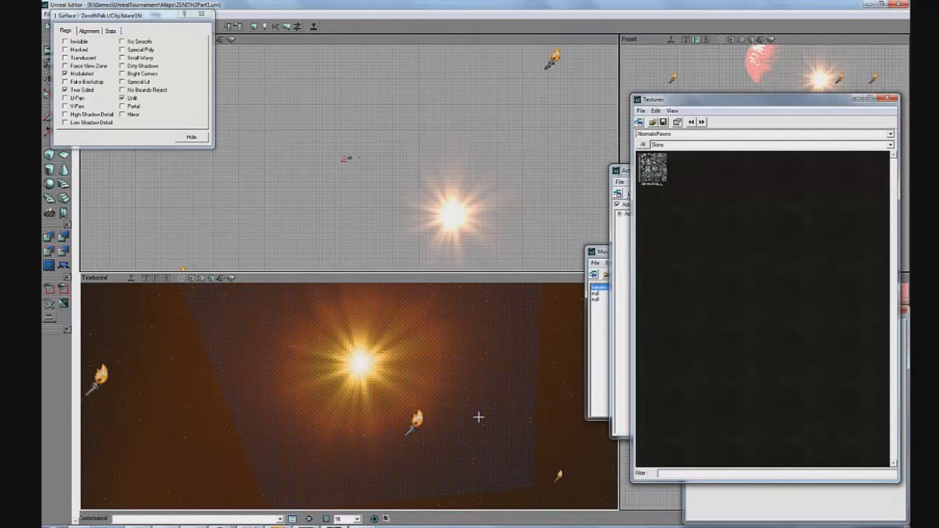
pyautogui.click(478, 418)
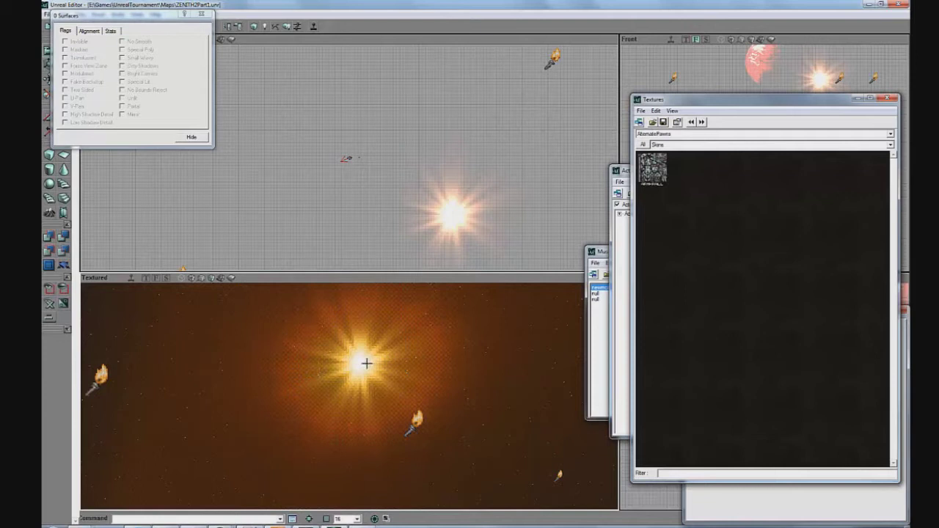
# Step: Switch the perspective viewport to Dynamic Light rendering with the cloud layer and mountain area in view
pyautogui.moveTo(350, 397); pyautogui.dragTo(355, 415, button='right')
pyautogui.moveTo(468, 196)
pyautogui.mouseDown(button='right')
pyautogui.moveTo(352, 157)
pyautogui.moveTo(469, 196)
pyautogui.mouseUp(button='right')
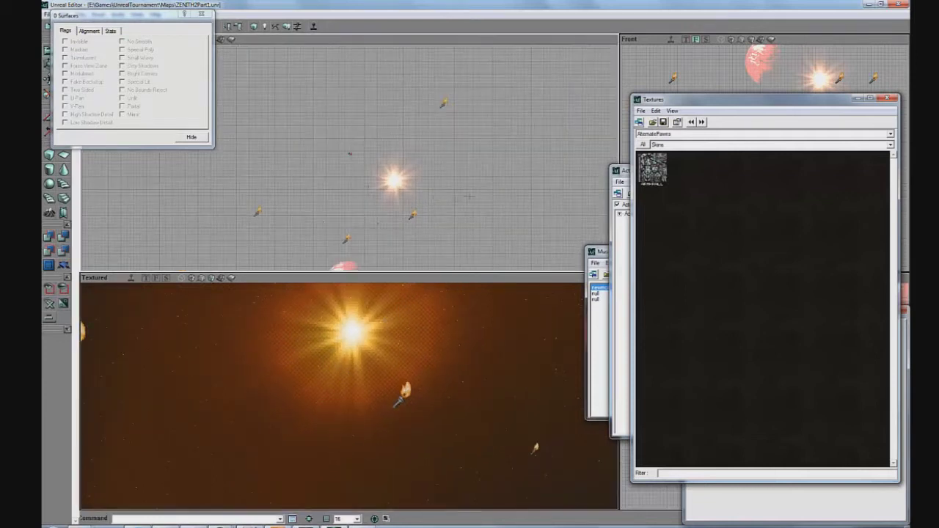
pyautogui.moveTo(419, 294); pyautogui.dragTo(356, 363, button='right')
pyautogui.moveTo(356, 362); pyautogui.dragTo(350, 394)
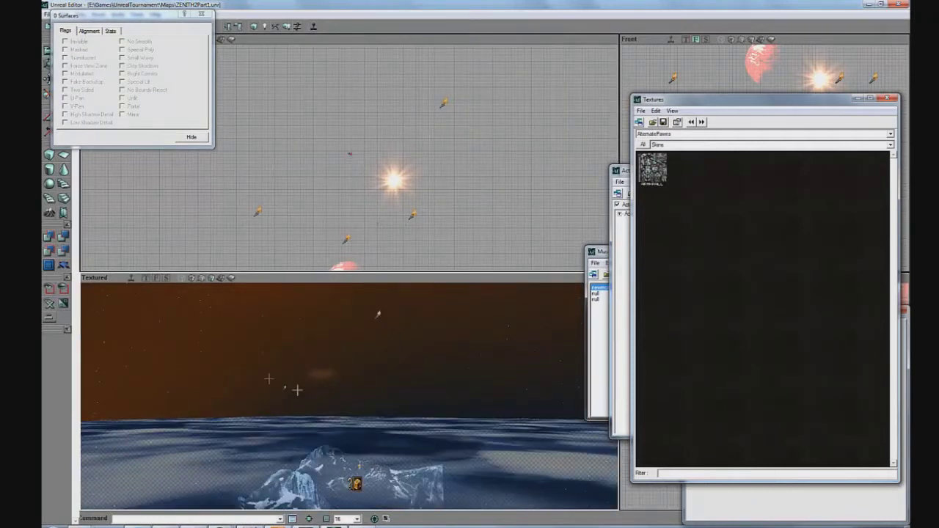
pyautogui.click(222, 278)
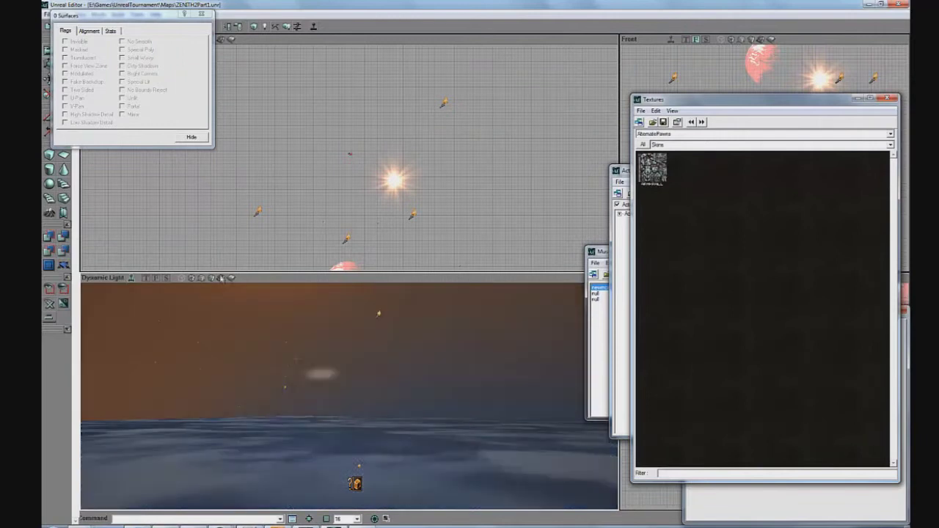
# Step: Select the cloud layer surface, check its surface flags, and examine the layers from below
pyautogui.moveTo(349, 397); pyautogui.dragTo(348, 396)
pyautogui.moveTo(348, 396); pyautogui.dragTo(348, 402, button='right')
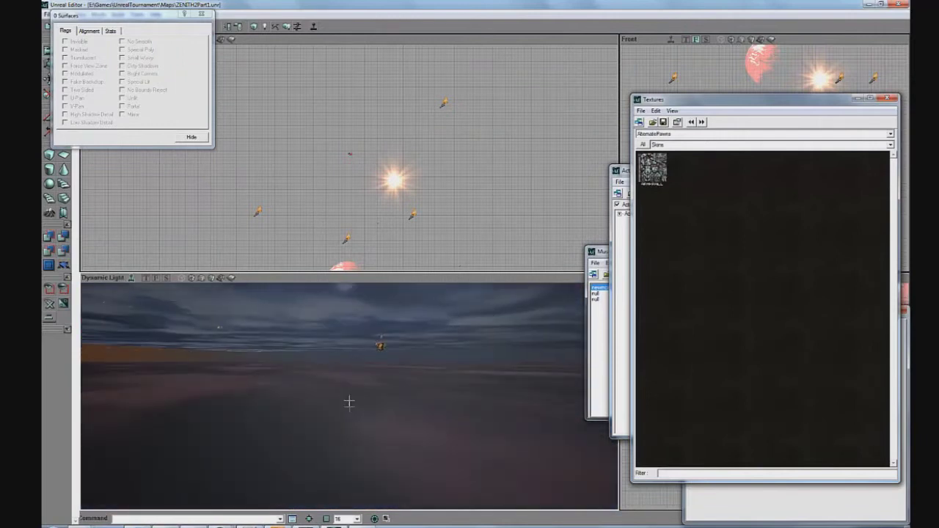
pyautogui.moveTo(348, 402); pyautogui.dragTo(346, 396)
pyautogui.moveTo(346, 396); pyautogui.dragTo(305, 367, button='right')
pyautogui.rightClick(221, 432)
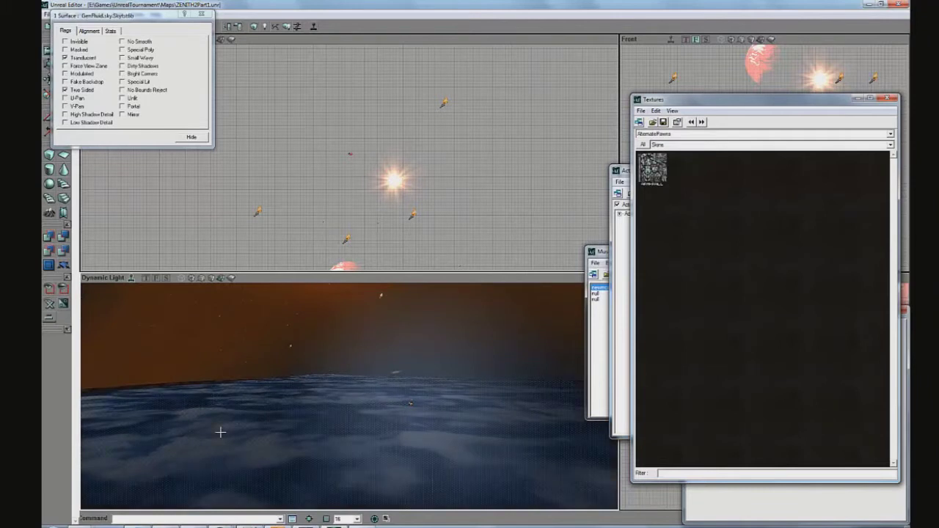
pyautogui.click(257, 356)
pyautogui.moveTo(349, 397); pyautogui.dragTo(352, 393)
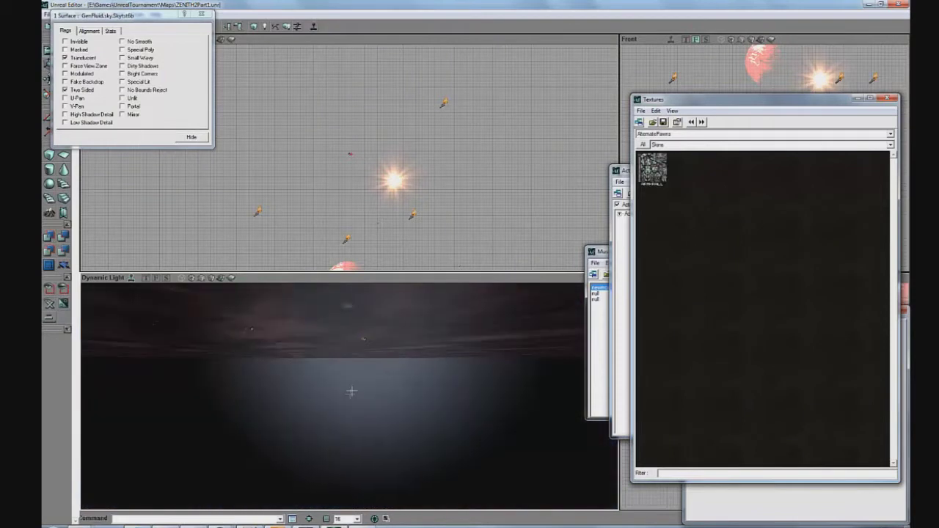
# Step: Deselect the cloud surface and examine the cloud layers, horizon gradient, sun and planet from several angles
pyautogui.moveTo(352, 392); pyautogui.dragTo(261, 386, button='right')
pyautogui.rightClick(268, 278)
pyautogui.click(309, 337)
pyautogui.click(240, 318)
pyautogui.moveTo(240, 319); pyautogui.dragTo(324, 355, button='right')
pyautogui.moveTo(350, 396); pyautogui.dragTo(324, 416, button='right')
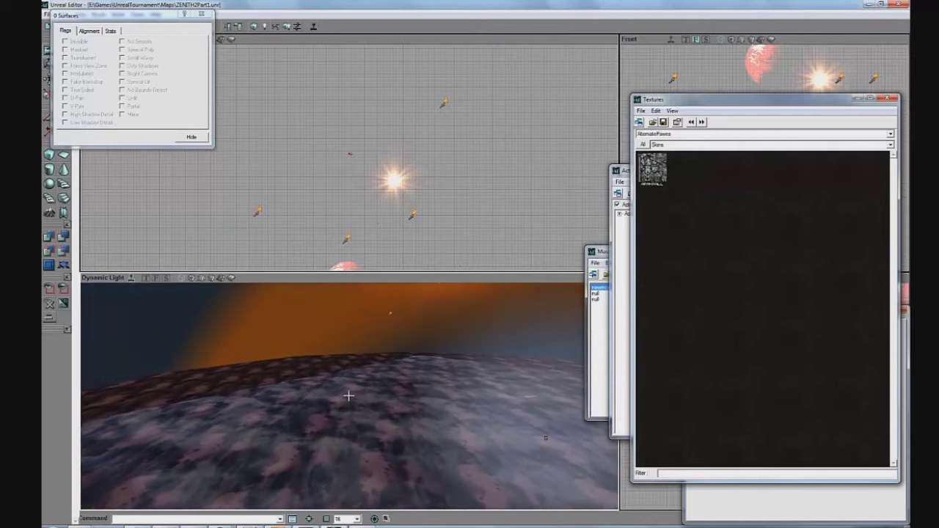
pyautogui.moveTo(297, 446); pyautogui.dragTo(349, 396, button='right')
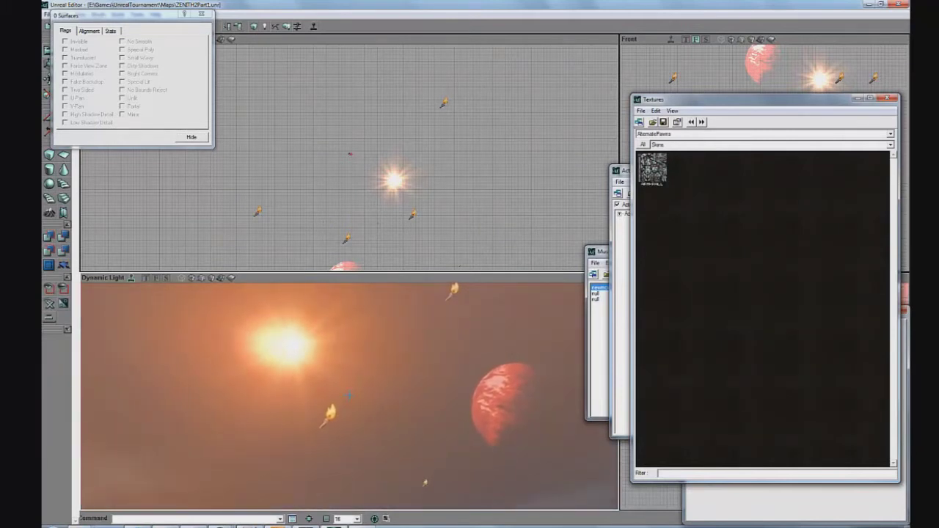
# Step: Select the purple sky cloud surface, check its surface flags, and close the surface properties
pyautogui.moveTo(349, 395); pyautogui.dragTo(380, 373, button='right')
pyautogui.rightClick(381, 373)
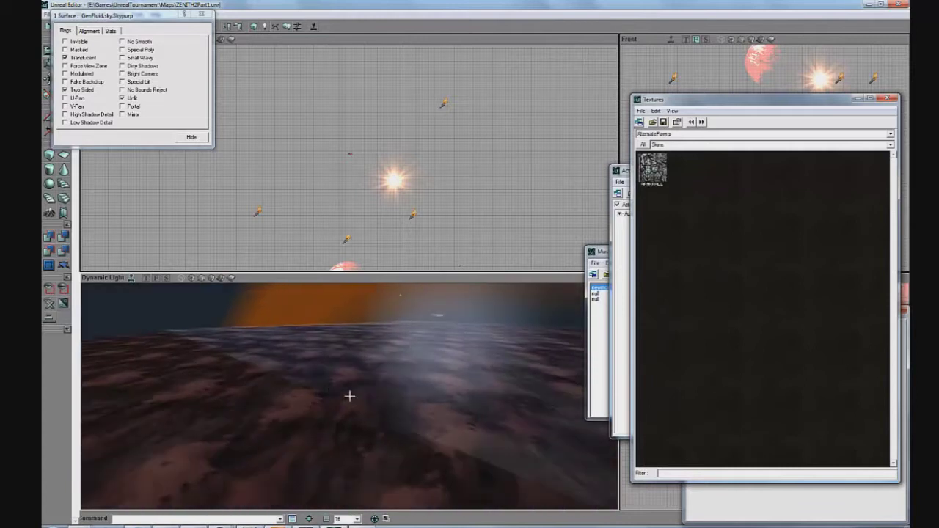
pyautogui.click(201, 14)
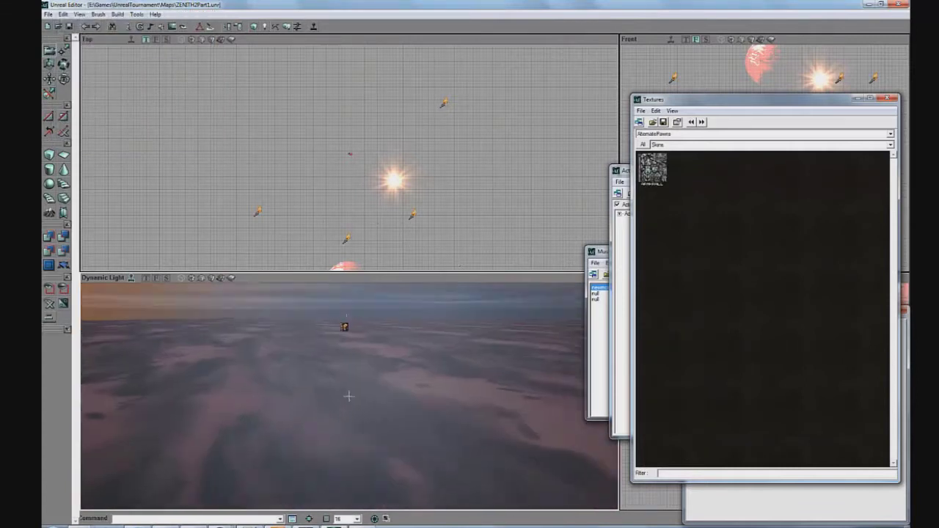
# Step: Examine the sun and planet through the clouds, then the outer side of the horizon gradient against the black starfield
pyautogui.moveTo(349, 394)
pyautogui.mouseDown()
pyautogui.moveTo(404, 308)
pyautogui.moveTo(348, 396)
pyautogui.mouseUp()
pyautogui.moveTo(289, 378); pyautogui.dragTo(300, 391)
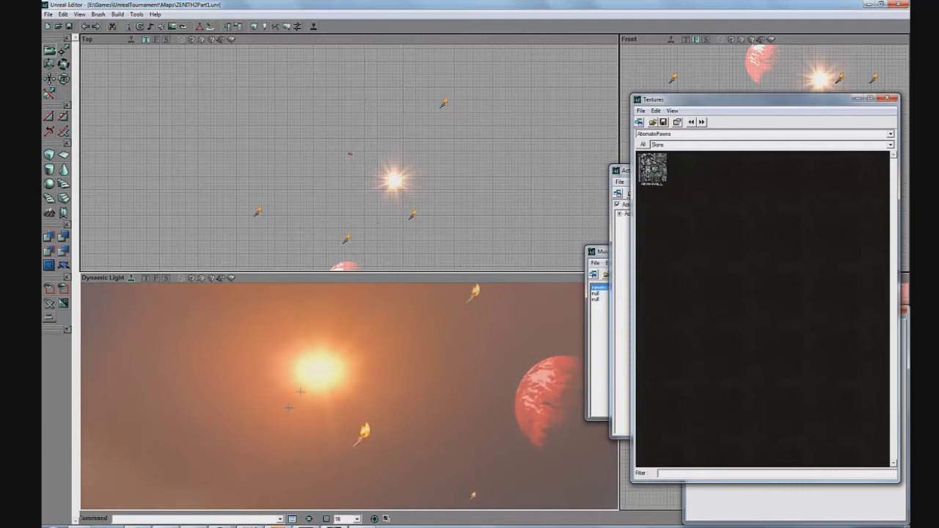
pyautogui.rightClick(482, 278)
pyautogui.rightClick(461, 278)
pyautogui.rightClick(461, 278)
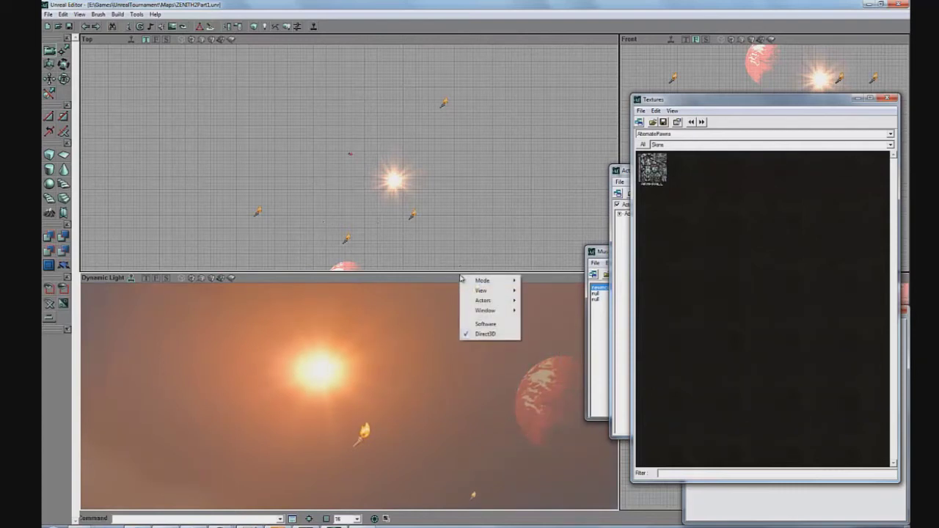
pyautogui.click(448, 279)
pyautogui.moveTo(448, 286); pyautogui.dragTo(350, 396, button='right')
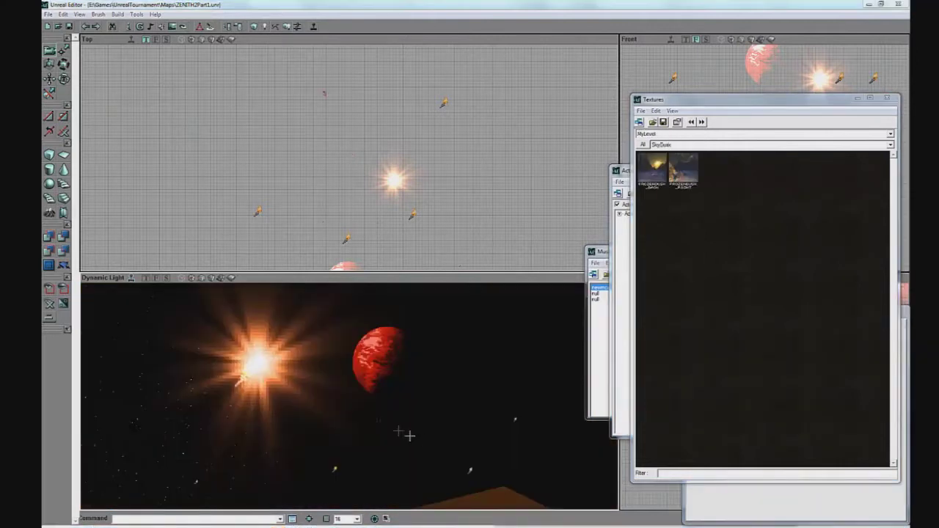
pyautogui.moveTo(409, 436); pyautogui.dragTo(349, 411, button='right')
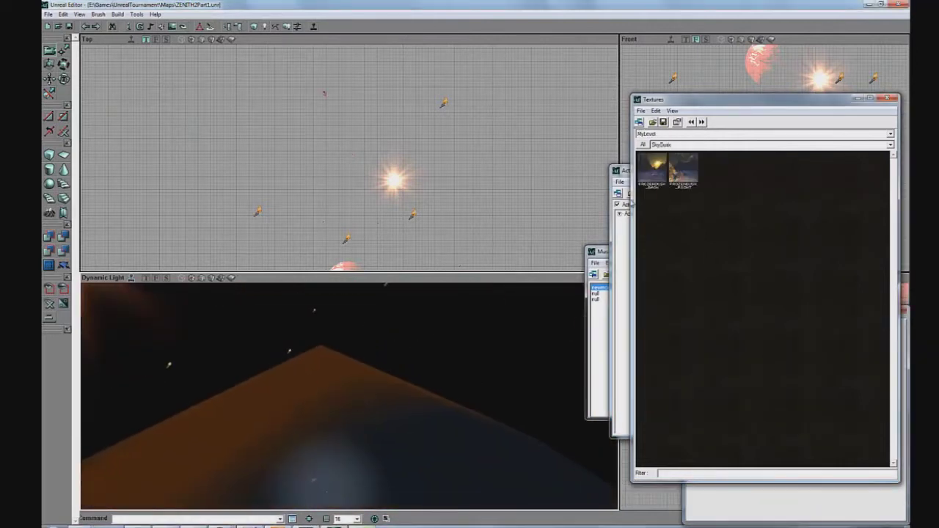
# Step: Select the blue part of the horizon gradient, check its surface flags, and close the surface properties
pyautogui.click(642, 146)
pyautogui.click(642, 146)
pyautogui.rightClick(337, 369)
pyautogui.click(356, 373)
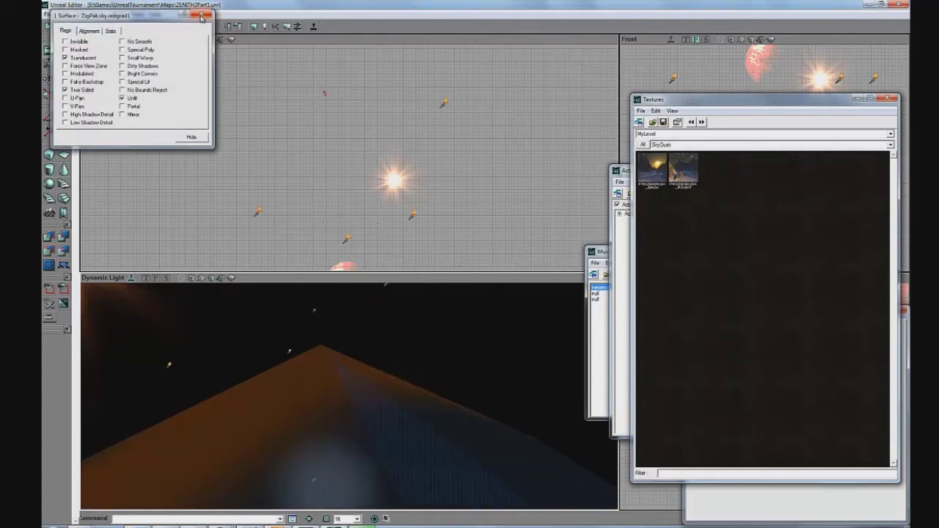
pyautogui.click(198, 17)
# Step: Browse the ZigPak texture package's sky group and list the textures of all its groups
pyautogui.click(661, 137)
pyautogui.press('z')
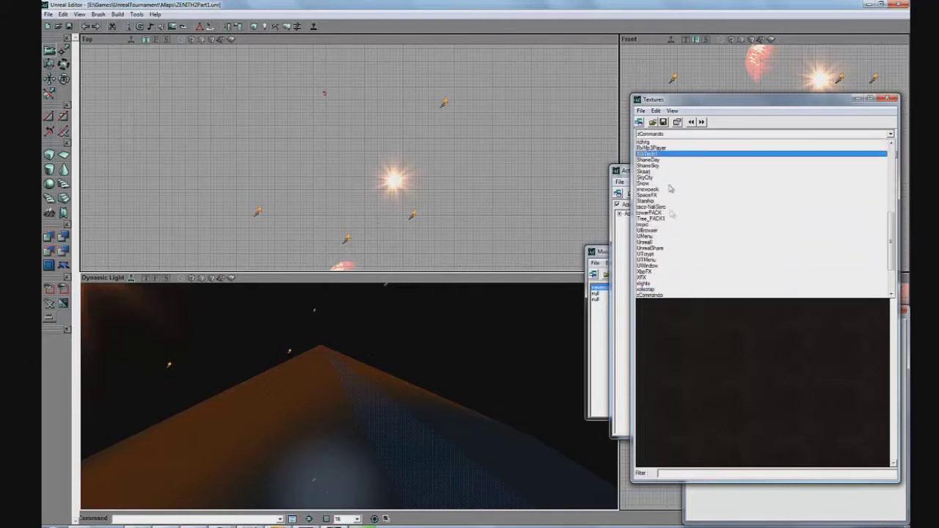
pyautogui.scroll(-2, 676, 275)
pyautogui.click(668, 294)
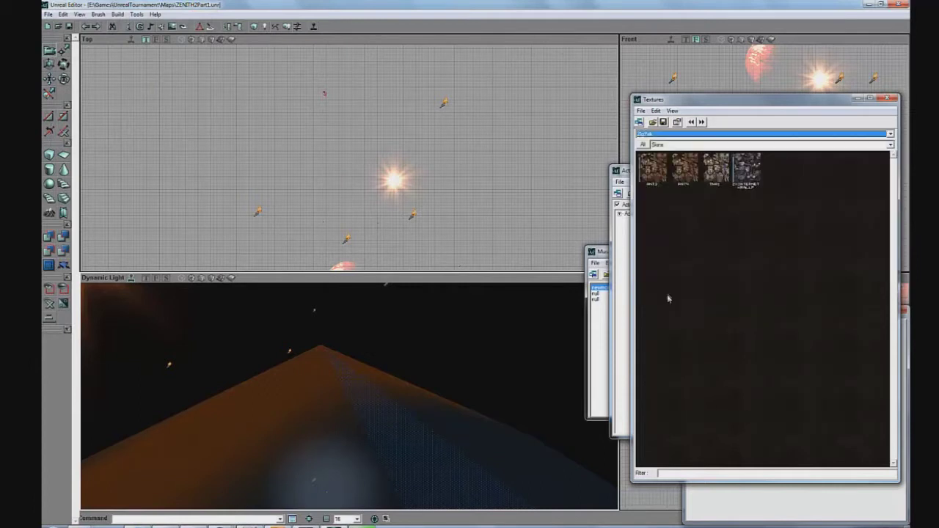
pyautogui.click(661, 145)
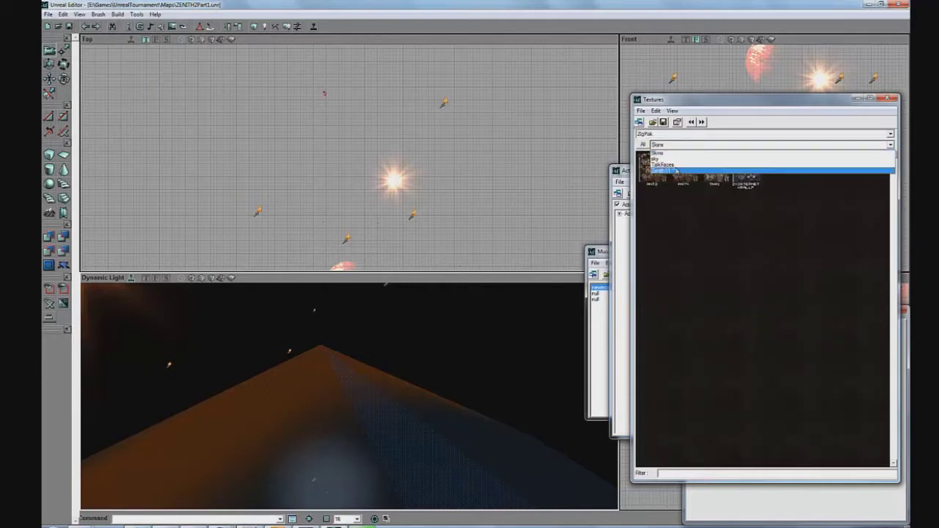
pyautogui.click(657, 158)
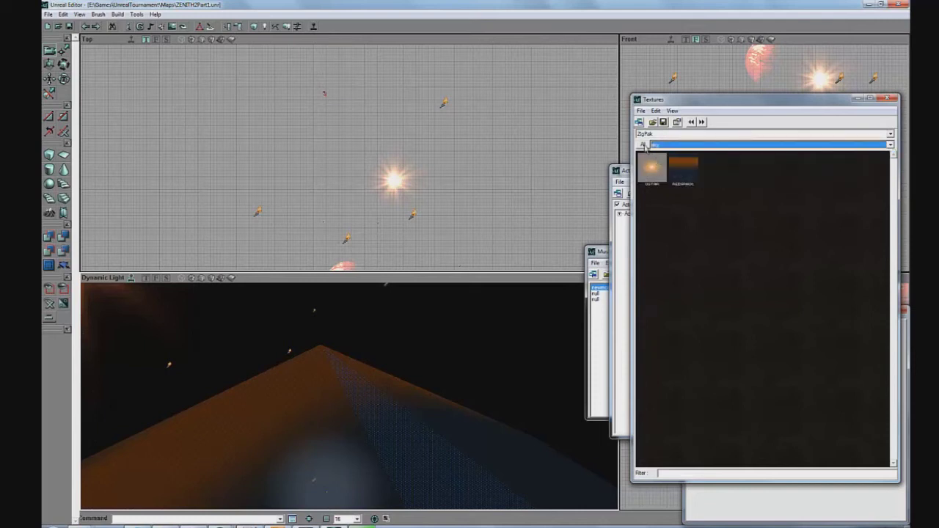
pyautogui.click(644, 145)
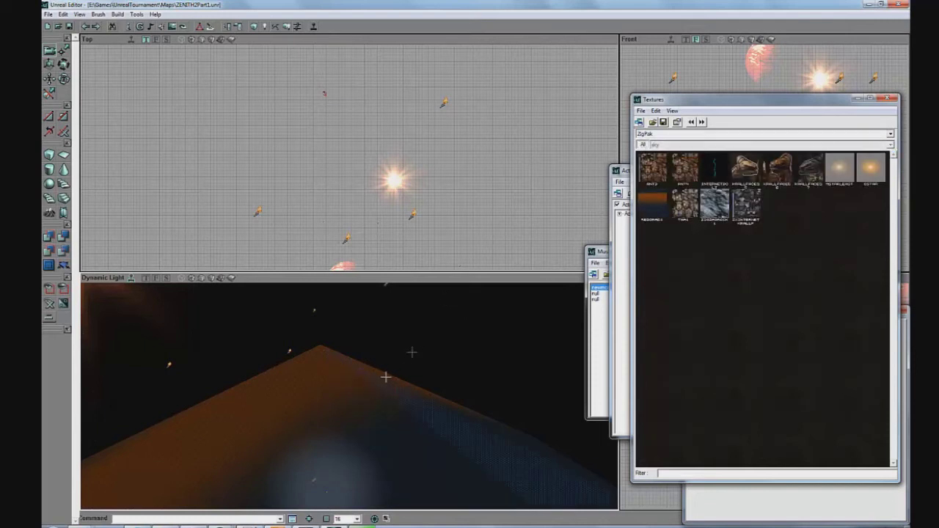
# Step: Open the texture properties of redgrad1, inspect its narrow gradient strip from end to end, and close the window
pyautogui.rightClick(658, 208)
pyautogui.click(679, 206)
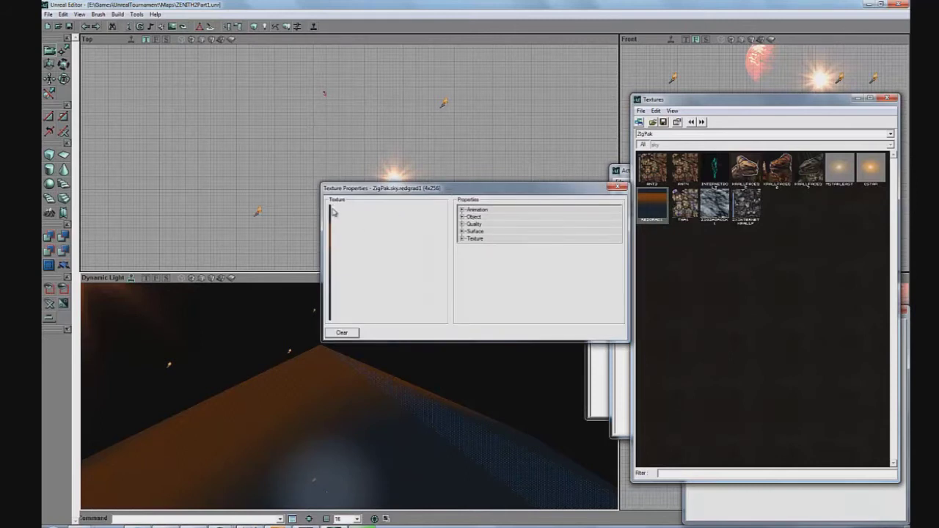
pyautogui.click(330, 320)
pyautogui.click(617, 187)
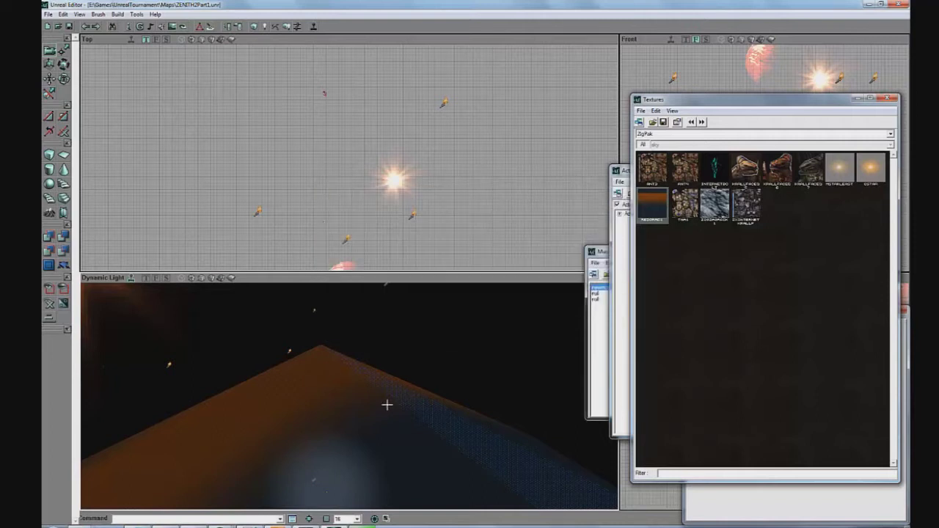
# Step: Select the orange section of the horizon gradient, check its surface flags, close the properties, and view how the gradient wraps around
pyautogui.moveTo(386, 419); pyautogui.dragTo(360, 425)
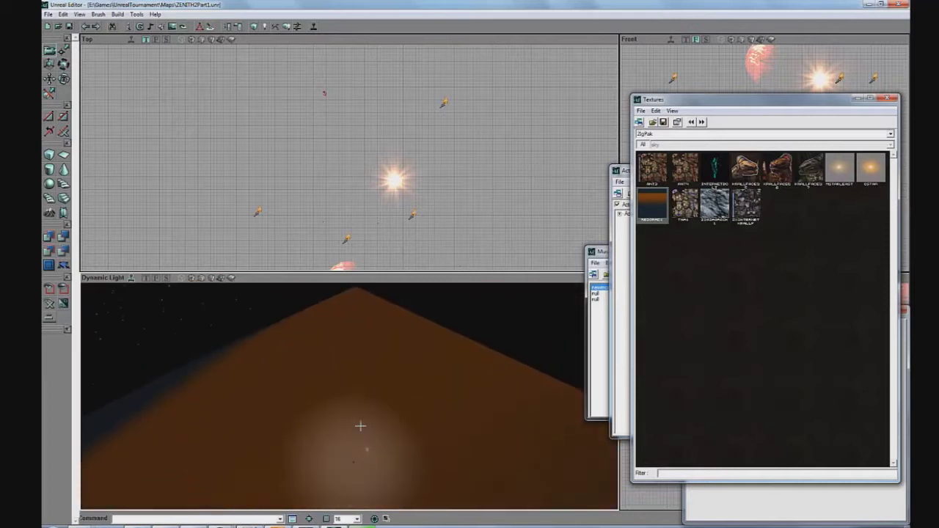
pyautogui.rightClick(364, 311)
pyautogui.click(381, 317)
pyautogui.moveTo(350, 397); pyautogui.dragTo(369, 409)
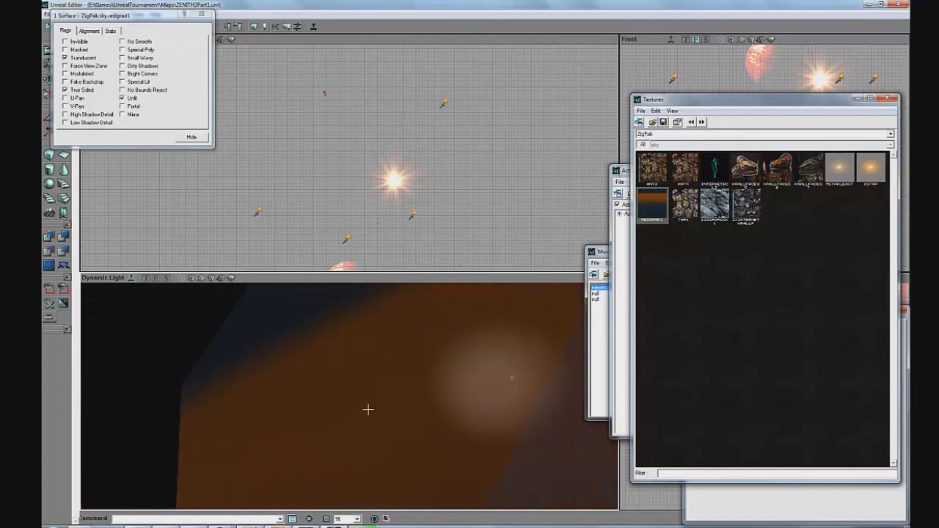
pyautogui.click(201, 14)
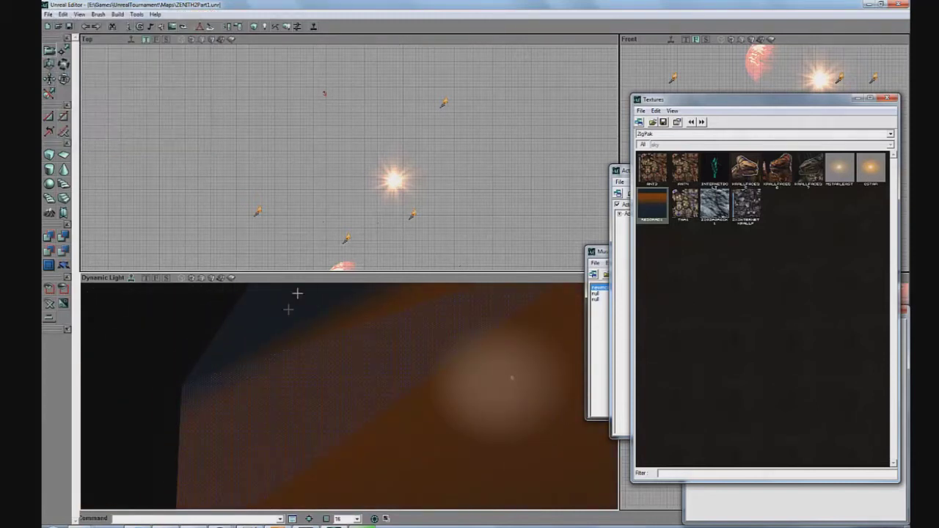
pyautogui.moveTo(310, 377)
pyautogui.mouseDown()
pyautogui.moveTo(347, 396)
pyautogui.moveTo(405, 396)
pyautogui.moveTo(301, 388)
pyautogui.mouseUp()
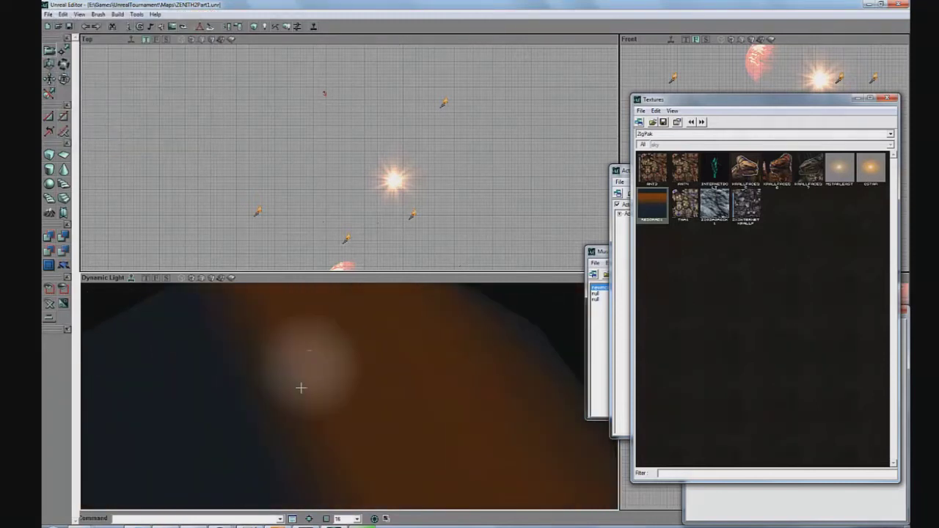
# Step: Search the installed programs for Adobe and switch to Adobe Photoshop CS6 (64 Bit)
pyautogui.press('super')
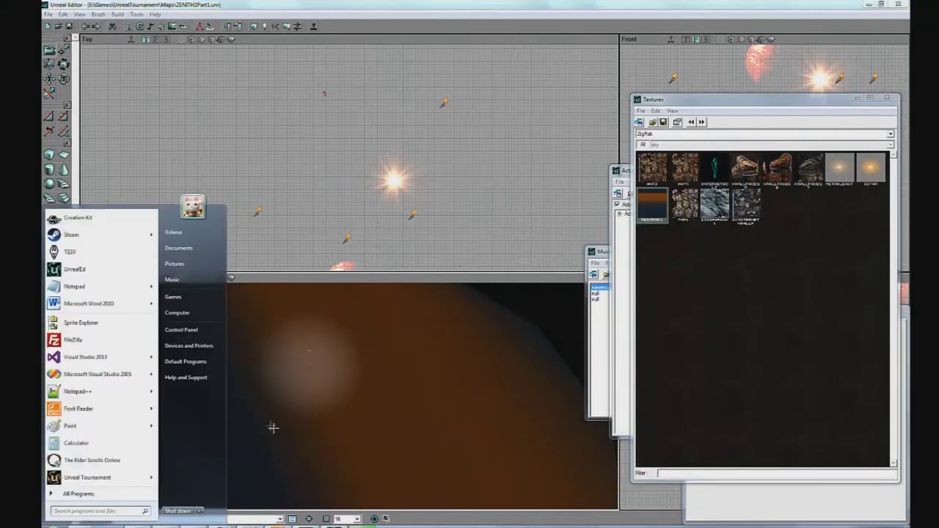
pyautogui.write('adobe')
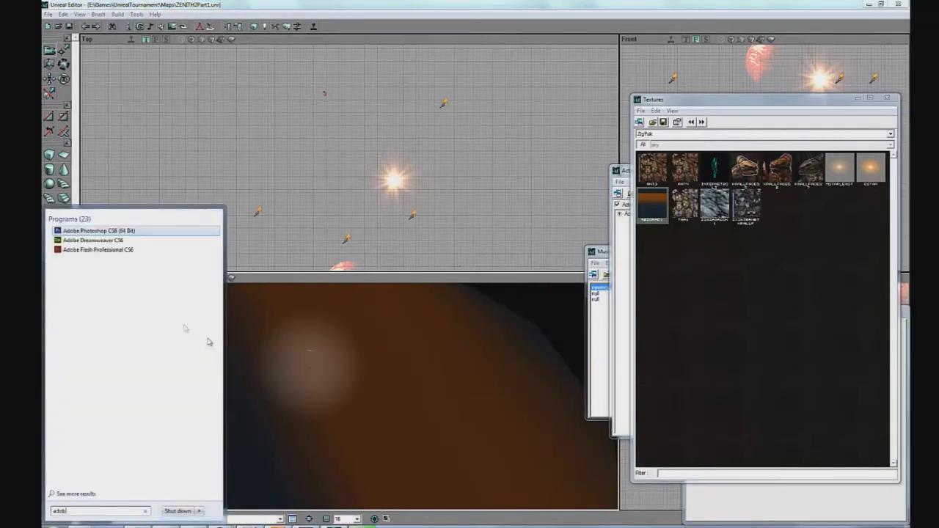
pyautogui.click(114, 229)
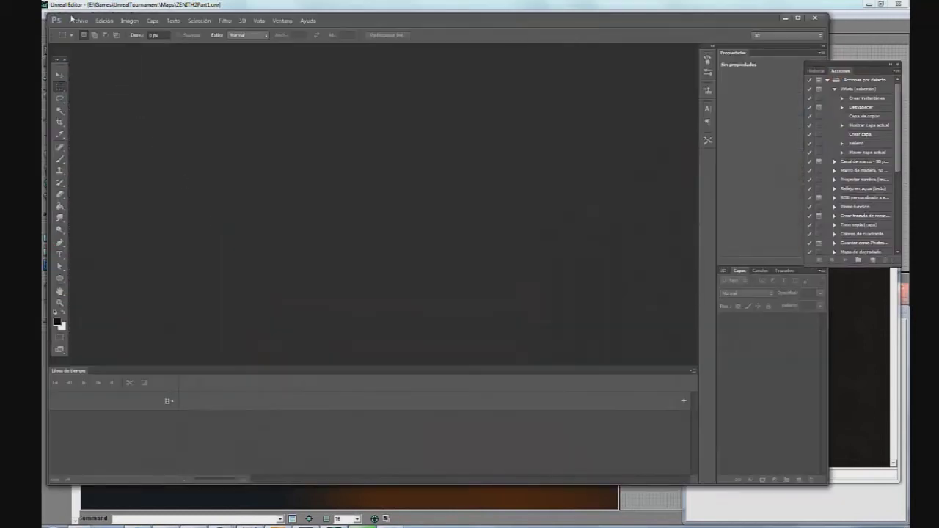
# Step: Create a new transparent RGB image 4 pixels wide and 256 pixels high
pyautogui.click(77, 20)
pyautogui.click(95, 35)
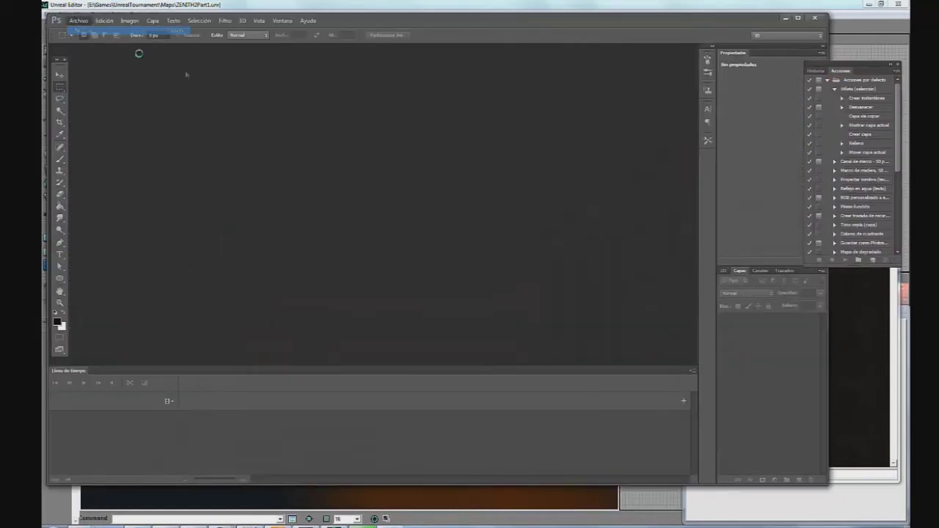
pyautogui.click(542, 239)
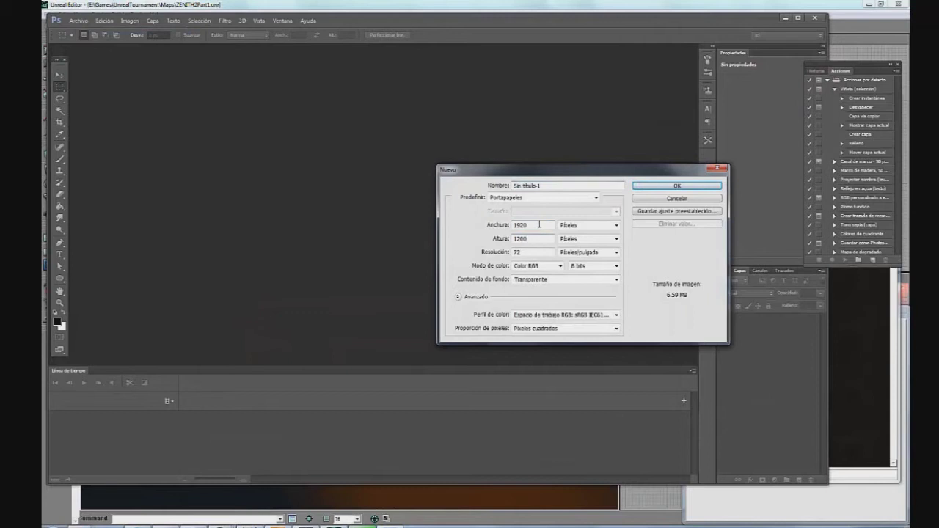
pyautogui.moveTo(539, 225); pyautogui.dragTo(486, 224)
pyautogui.write('4')
pyautogui.press('Tab')
pyautogui.write('200')
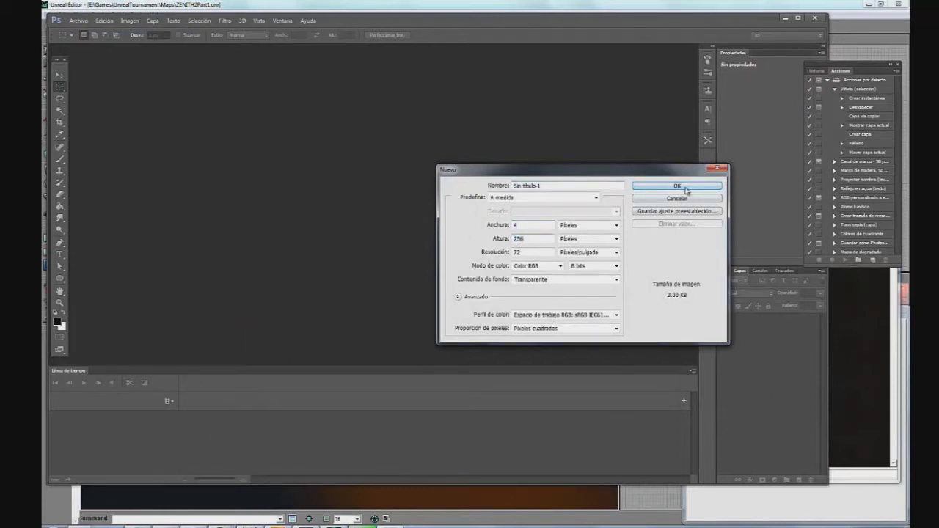
pyautogui.click(676, 185)
# Step: Add a second layer to the image and fill the lower layer with black using the Paint Bucket
pyautogui.click(59, 302)
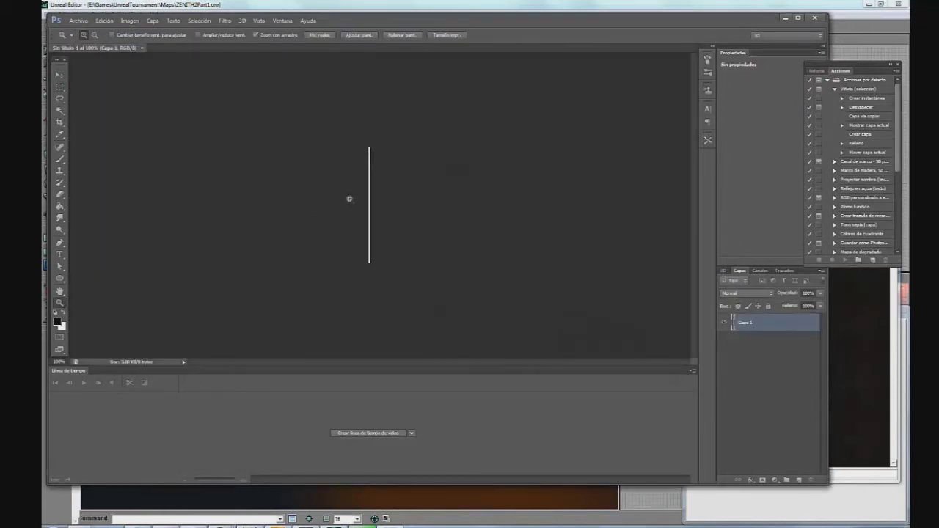
pyautogui.click(353, 191)
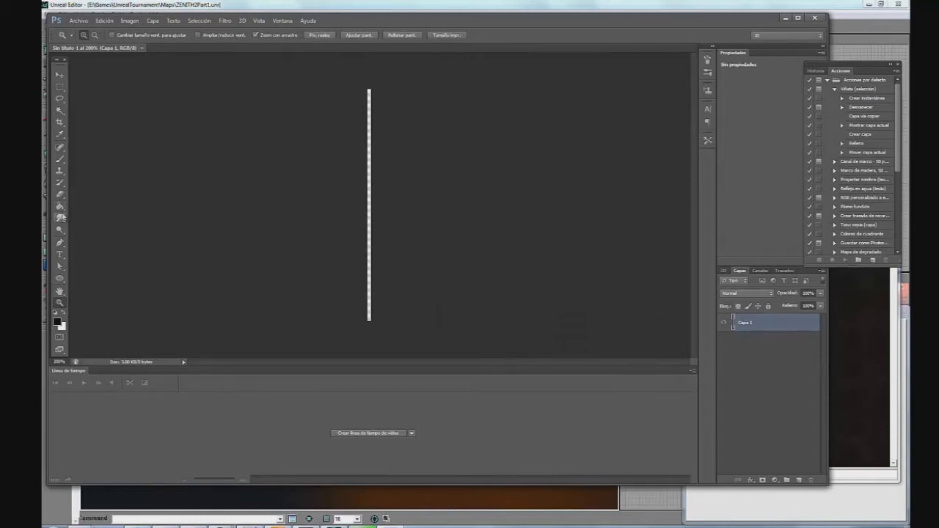
pyautogui.click(60, 208)
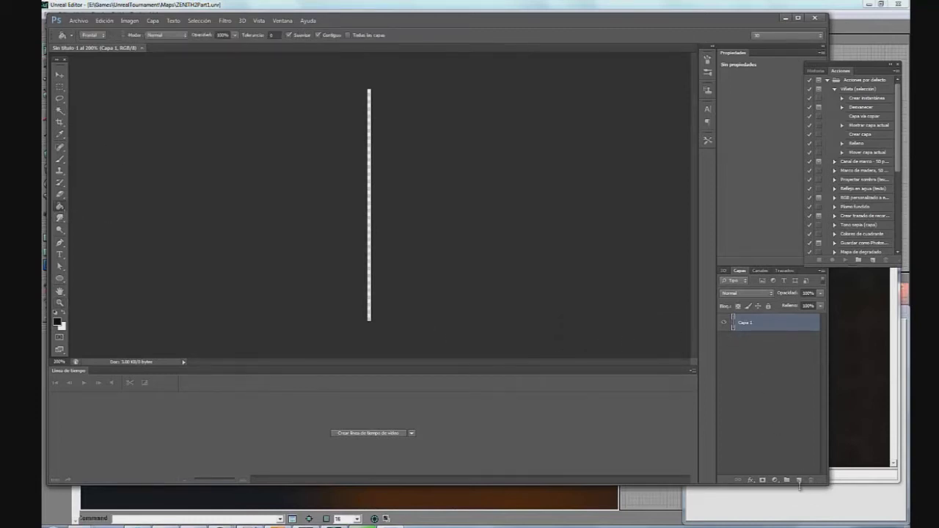
pyautogui.click(799, 481)
pyautogui.click(761, 341)
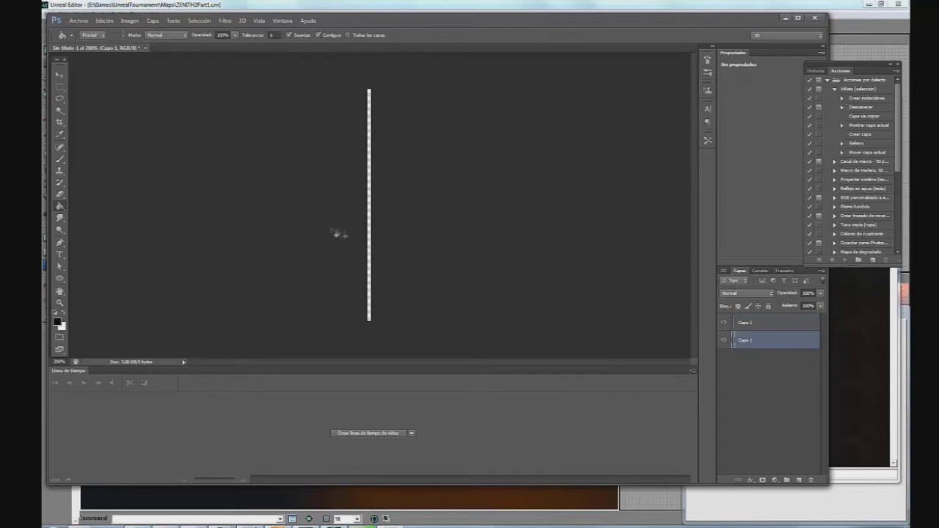
pyautogui.click(368, 228)
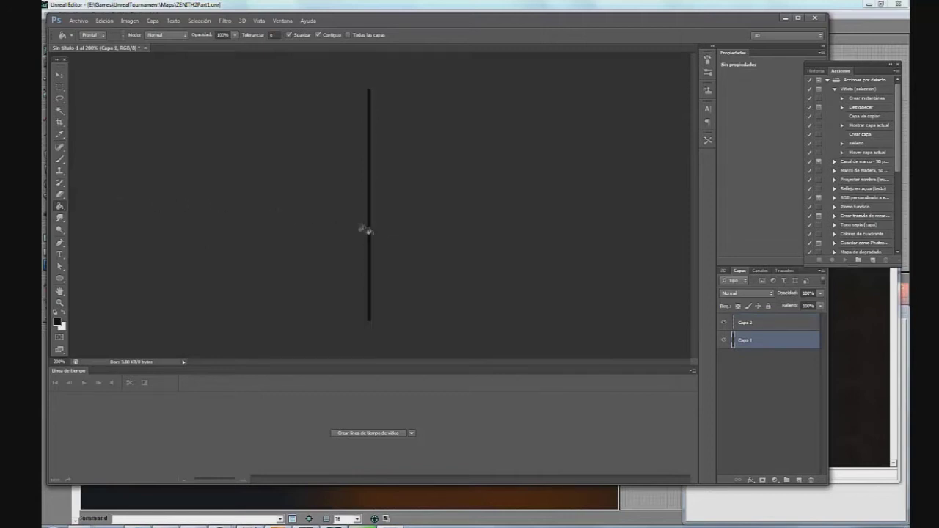
# Step: Select the upper layer, choose the Gradient tool, and open the gradient editor beside the narrow image
pyautogui.click(754, 328)
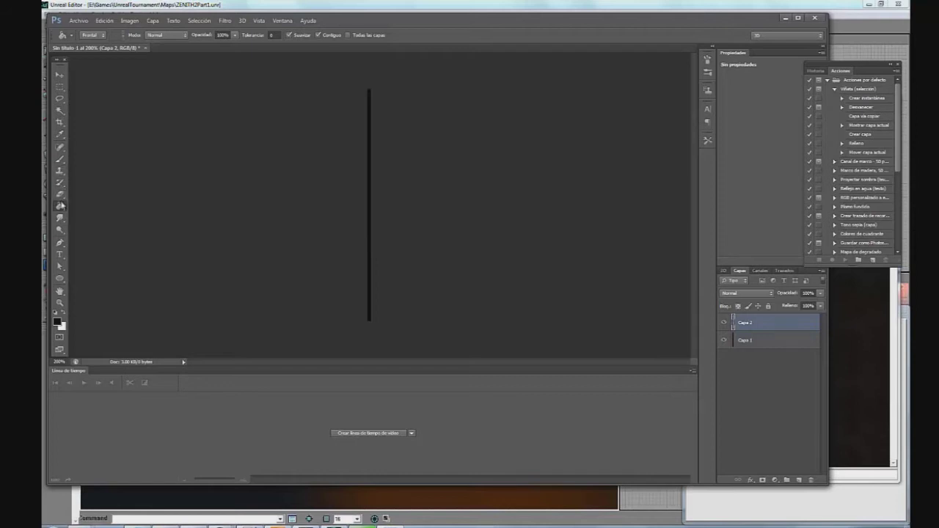
pyautogui.click(61, 205)
pyautogui.click(110, 204)
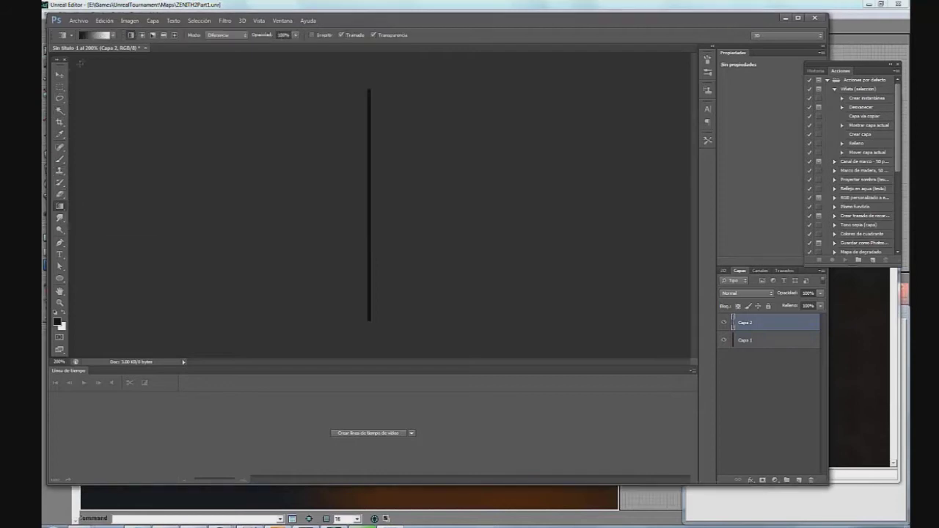
pyautogui.click(113, 35)
pyautogui.click(99, 35)
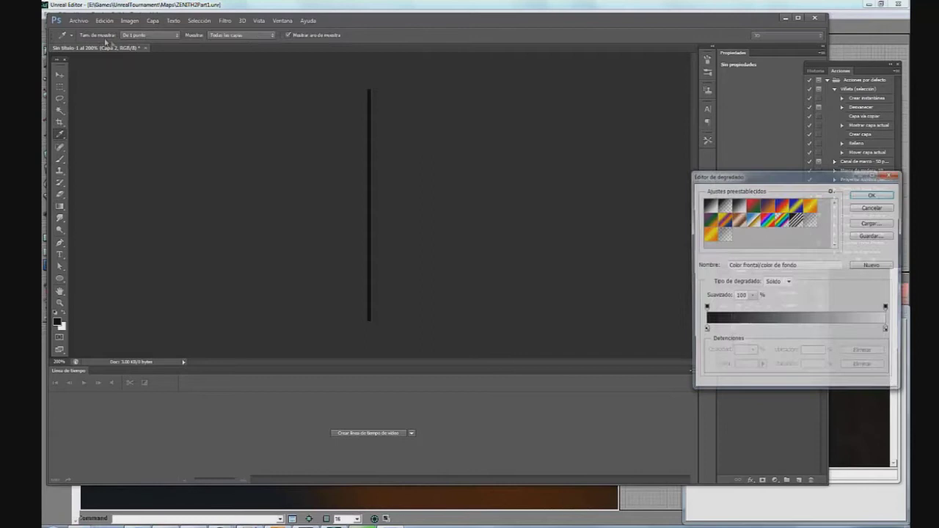
pyautogui.moveTo(720, 184); pyautogui.dragTo(440, 187)
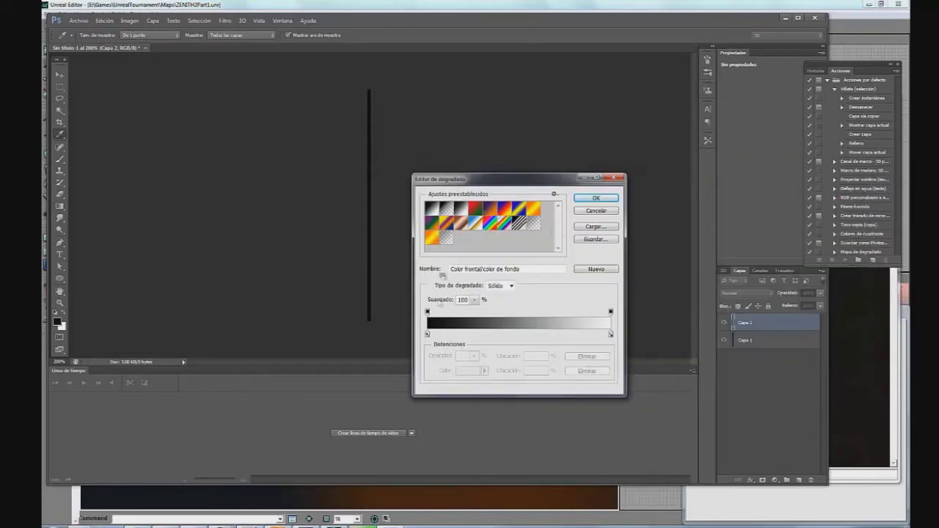
pyautogui.click(427, 312)
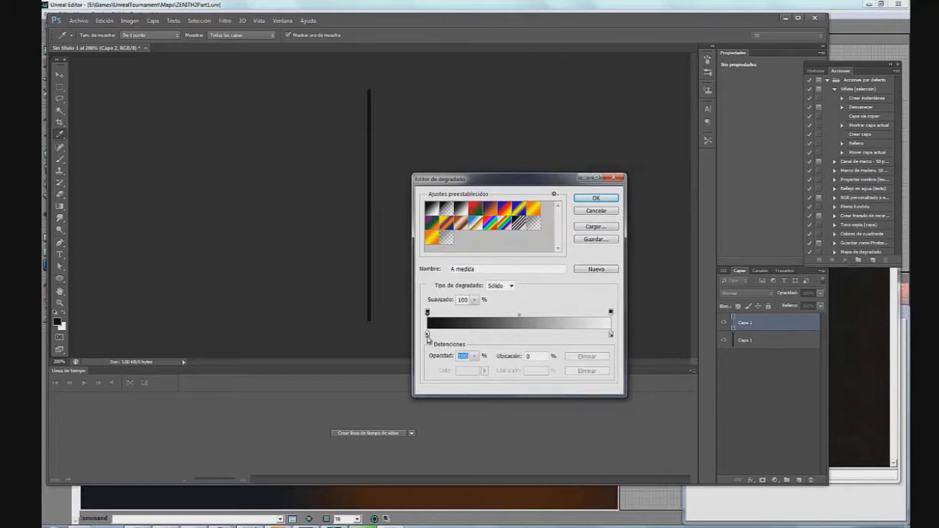
pyautogui.click(427, 334)
pyautogui.click(467, 370)
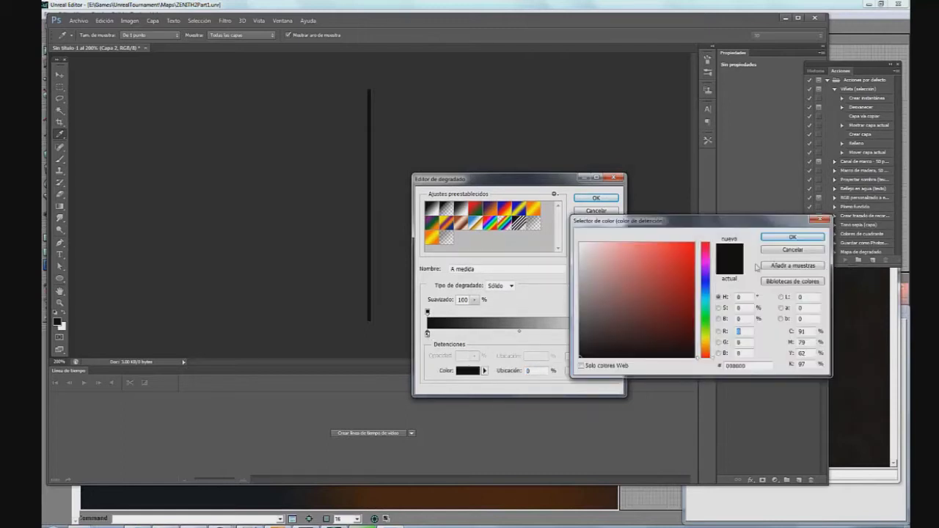
pyautogui.click(806, 250)
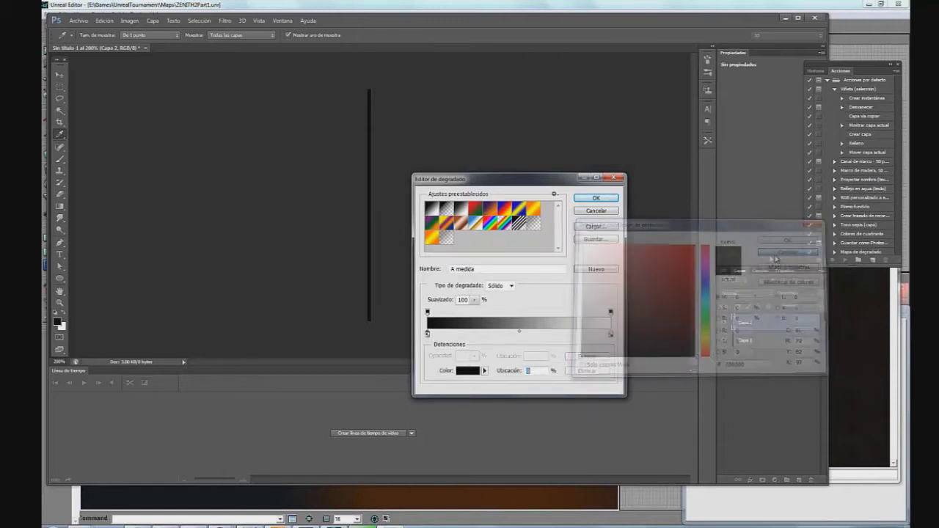
pyautogui.click(427, 314)
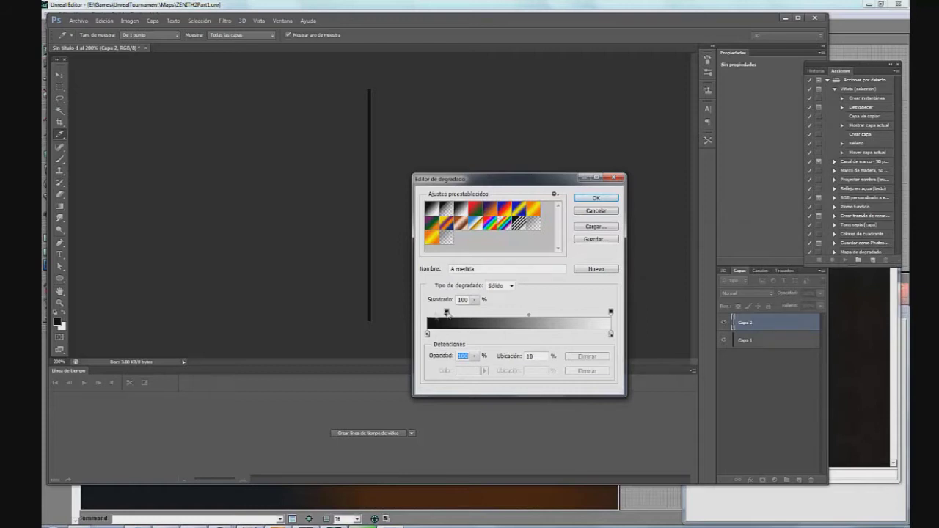
# Step: Set the gradient's starting colour stop to a saturated violet-blue, hex 4200ff
pyautogui.click(427, 334)
pyautogui.click(469, 370)
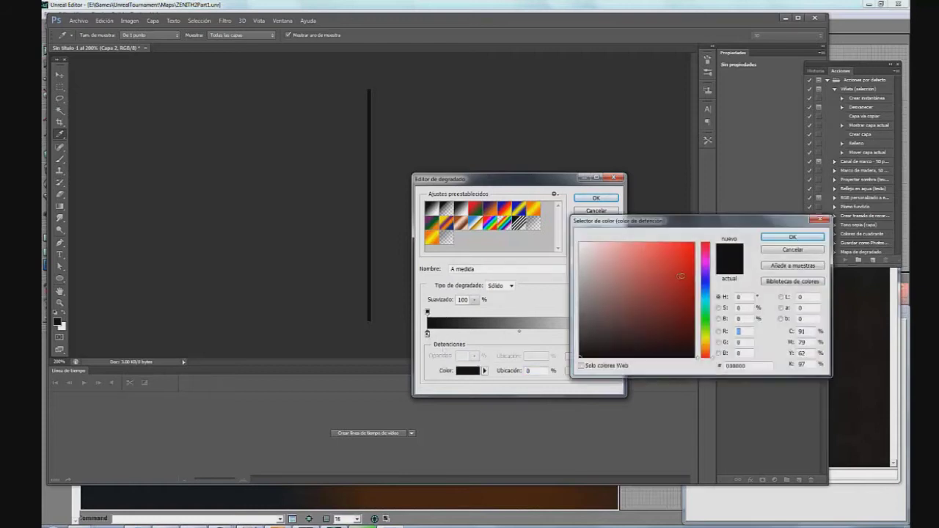
pyautogui.click(707, 296)
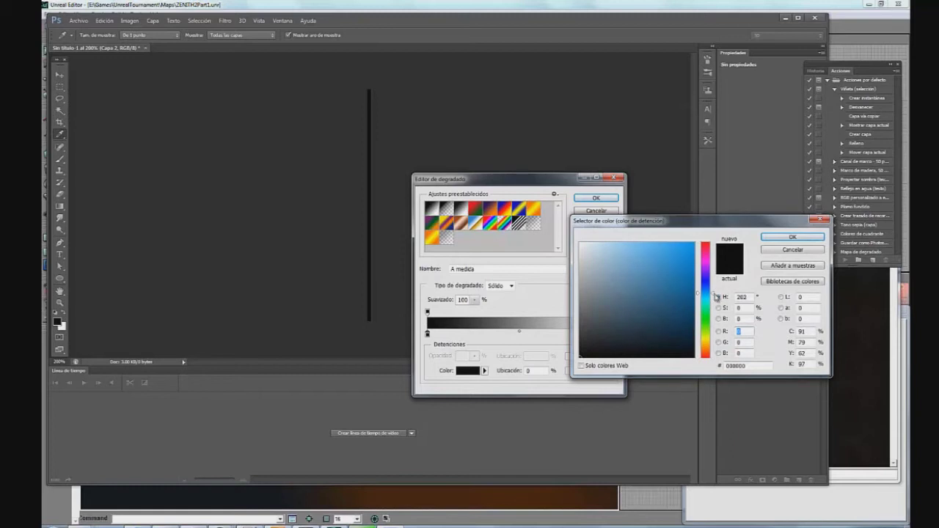
pyautogui.moveTo(717, 297); pyautogui.dragTo(721, 261)
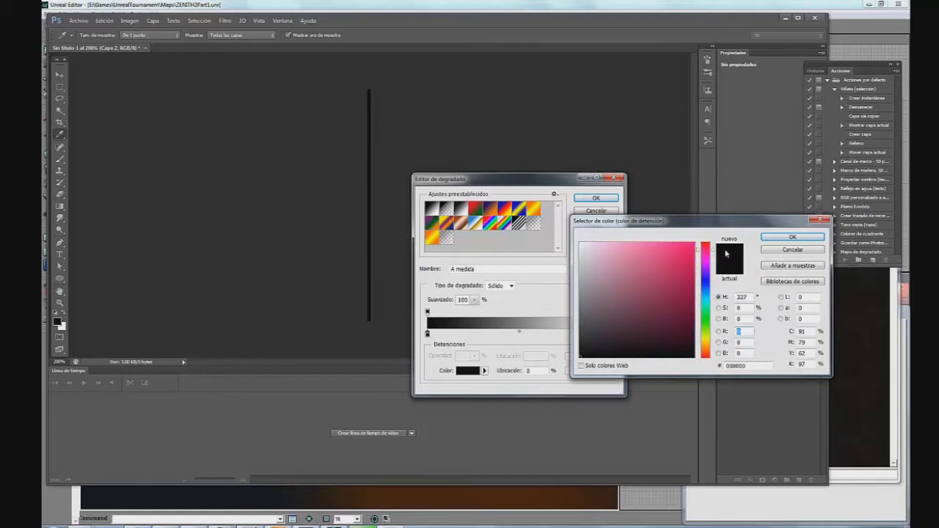
pyautogui.moveTo(726, 253)
pyautogui.mouseDown()
pyautogui.moveTo(726, 265)
pyautogui.moveTo(728, 256)
pyautogui.mouseUp()
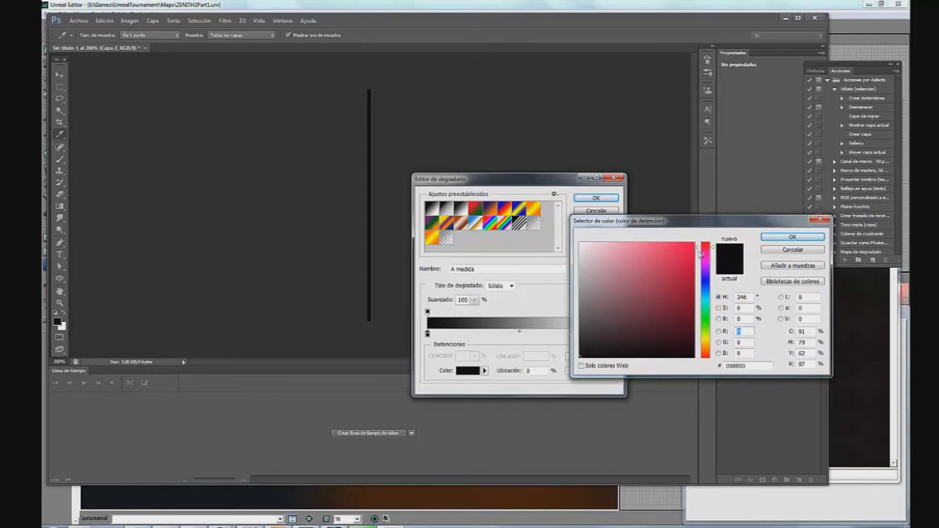
pyautogui.moveTo(713, 256); pyautogui.dragTo(718, 279)
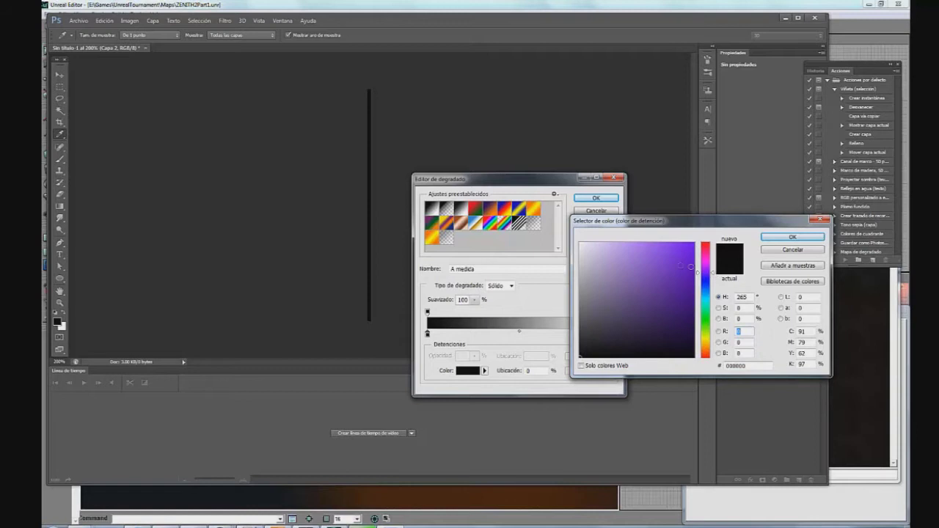
pyautogui.moveTo(690, 266)
pyautogui.mouseDown()
pyautogui.moveTo(659, 258)
pyautogui.moveTo(656, 243)
pyautogui.moveTo(685, 275)
pyautogui.moveTo(715, 279)
pyautogui.moveTo(712, 246)
pyautogui.mouseUp()
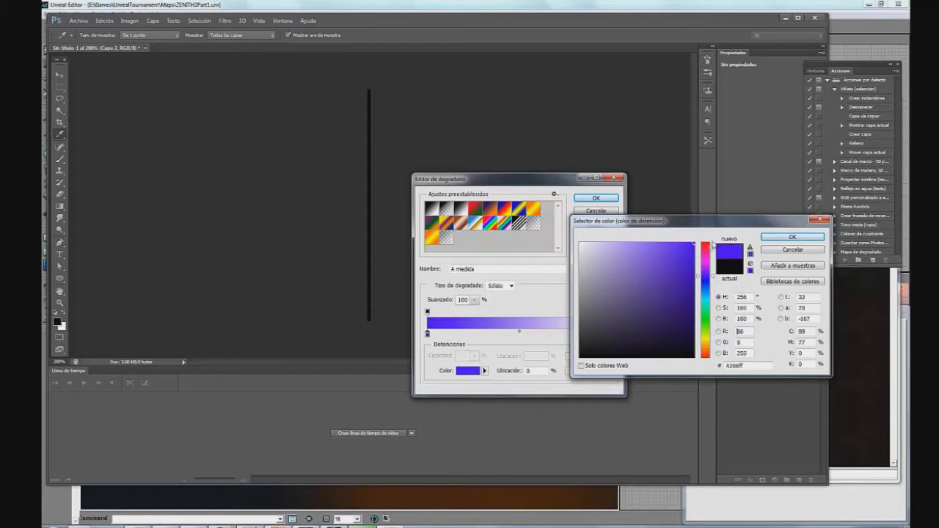
pyautogui.click(792, 237)
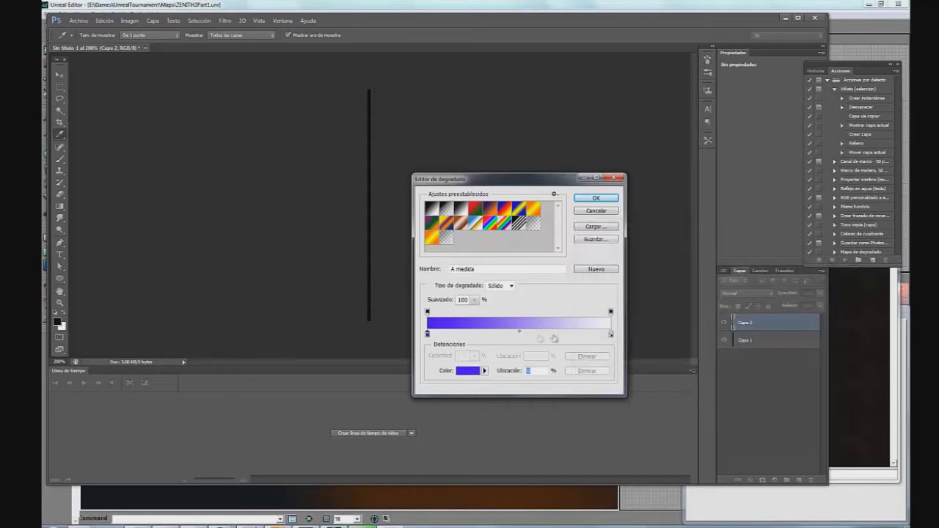
# Step: Set the gradient's end colour stop to blue, RGB 15, 137, 182
pyautogui.click(520, 332)
pyautogui.click(611, 334)
pyautogui.click(474, 372)
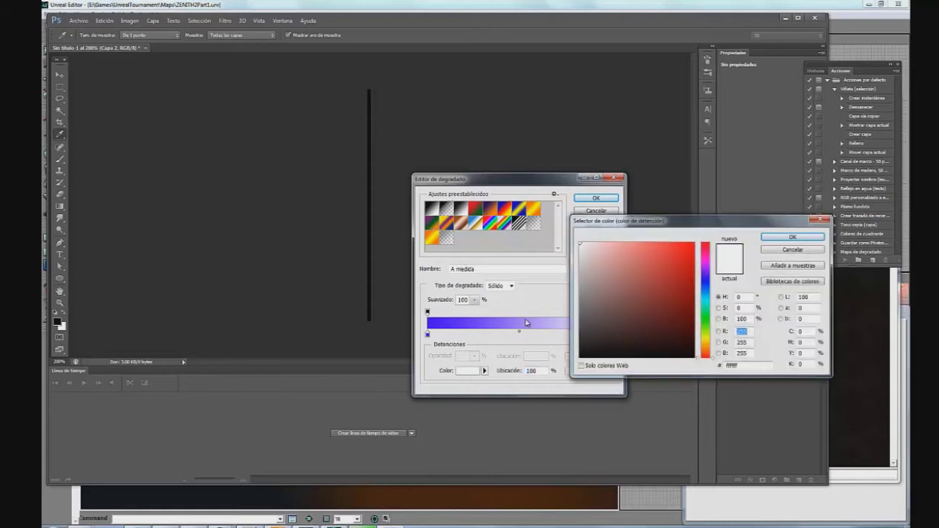
pyautogui.moveTo(710, 286); pyautogui.dragTo(714, 297)
pyautogui.click(683, 275)
pyautogui.click(684, 275)
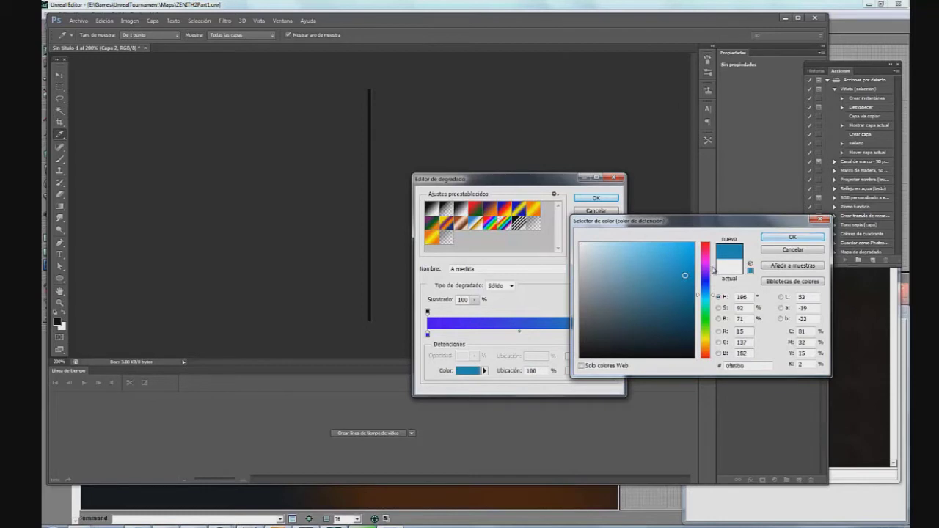
pyautogui.click(792, 237)
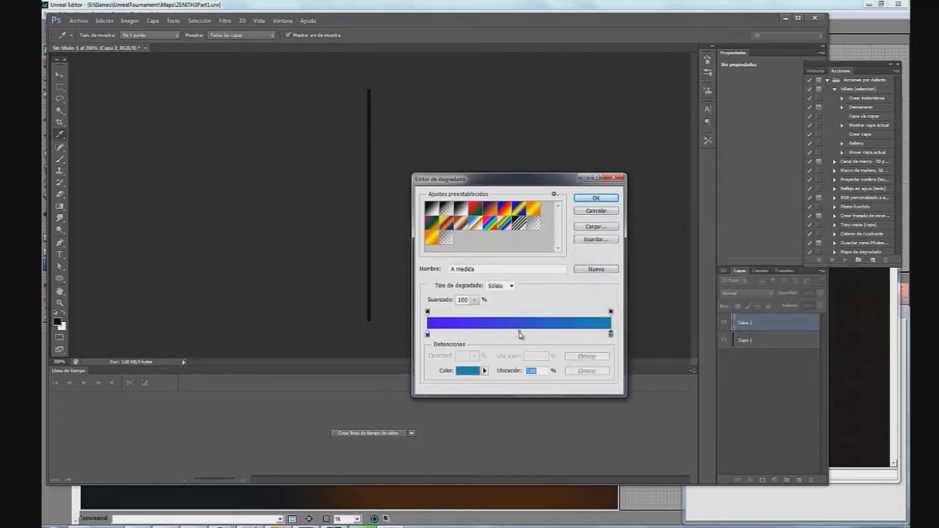
# Step: Shift the gradient's colour midpoint toward the violet end, and check the original orange horizon texture in Unreal Editor before returning to Photoshop
pyautogui.moveTo(519, 334); pyautogui.dragTo(485, 336)
pyautogui.click(565, 4)
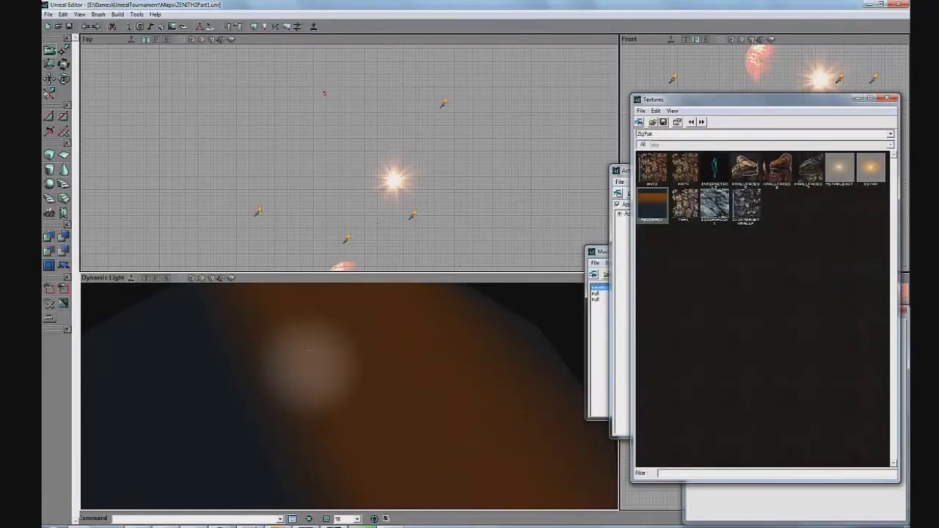
pyautogui.click(334, 526)
# Step: Arrange violet colour stops near both ends with a blue stop at 44%, and apply the gradient to the upper layer
pyautogui.moveTo(610, 336); pyautogui.dragTo(535, 334)
pyautogui.click(431, 335)
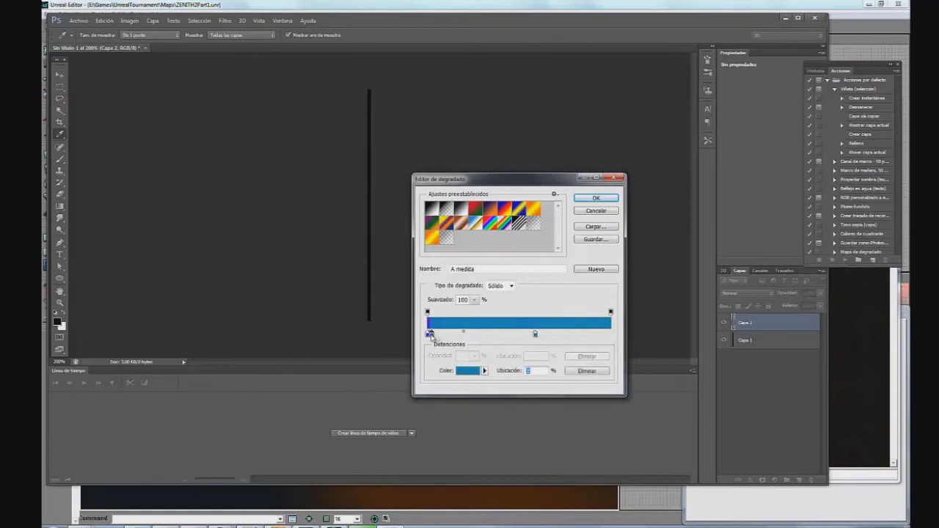
pyautogui.moveTo(432, 336); pyautogui.dragTo(586, 345)
pyautogui.moveTo(428, 336); pyautogui.dragTo(509, 336)
pyautogui.click(588, 335)
pyautogui.click(534, 336)
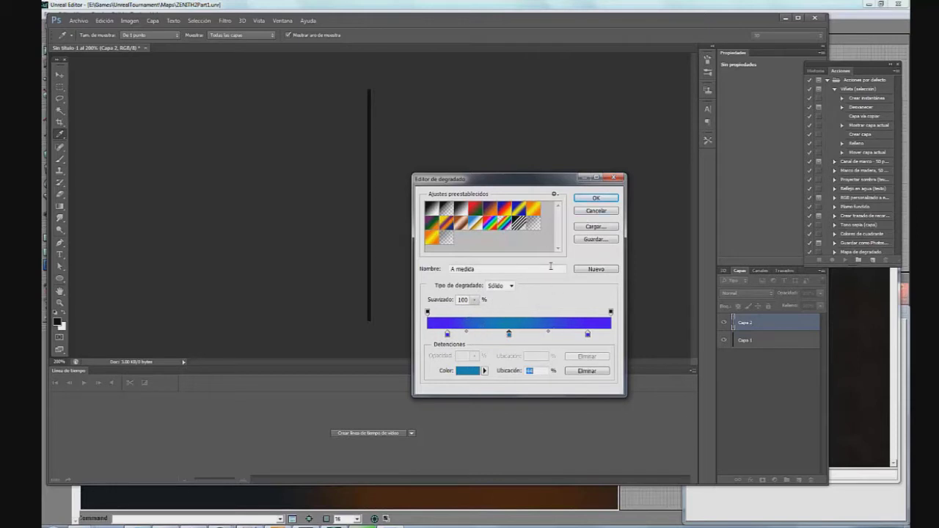
pyautogui.click(596, 200)
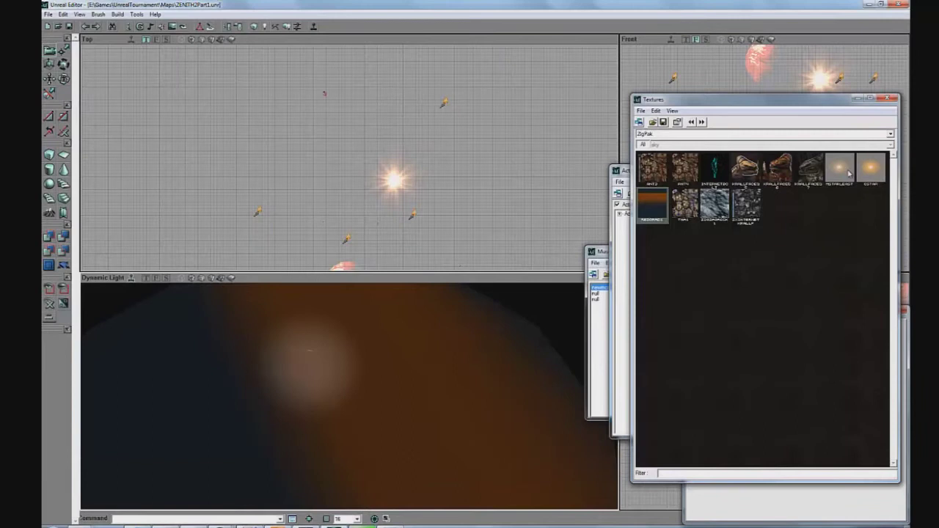
# Step: View the properties of the MstarLEAST texture from the ZigPak package in Unreal Editor, and switch back to Photoshop
pyautogui.rightClick(849, 173)
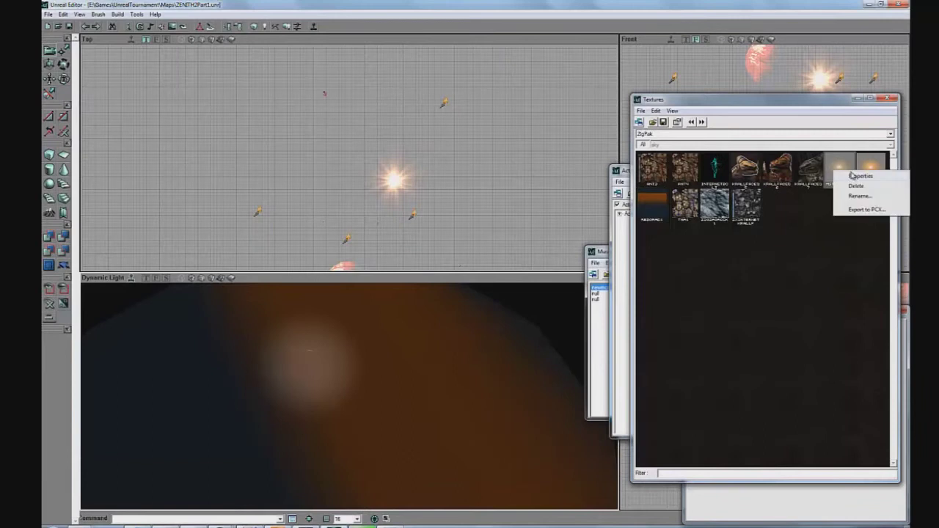
pyautogui.click(853, 177)
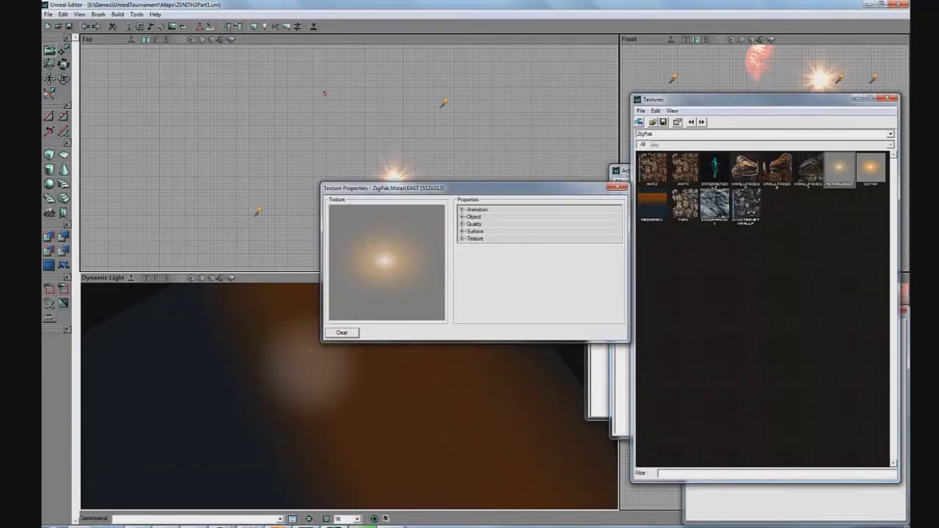
pyautogui.click(361, 526)
# Step: Create a new transparent RGB image 128 pixels wide and 128 pixels high
pyautogui.click(79, 21)
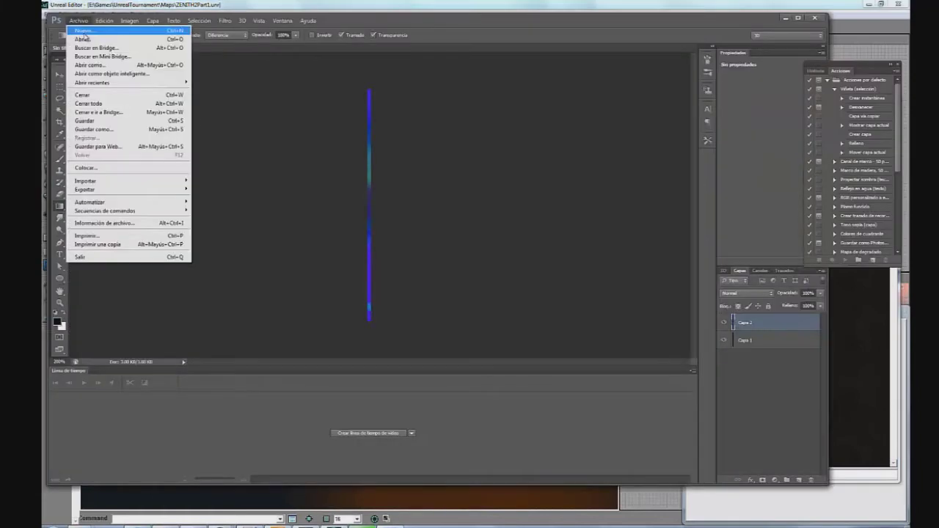
pyautogui.click(85, 37)
pyautogui.press('Tab')
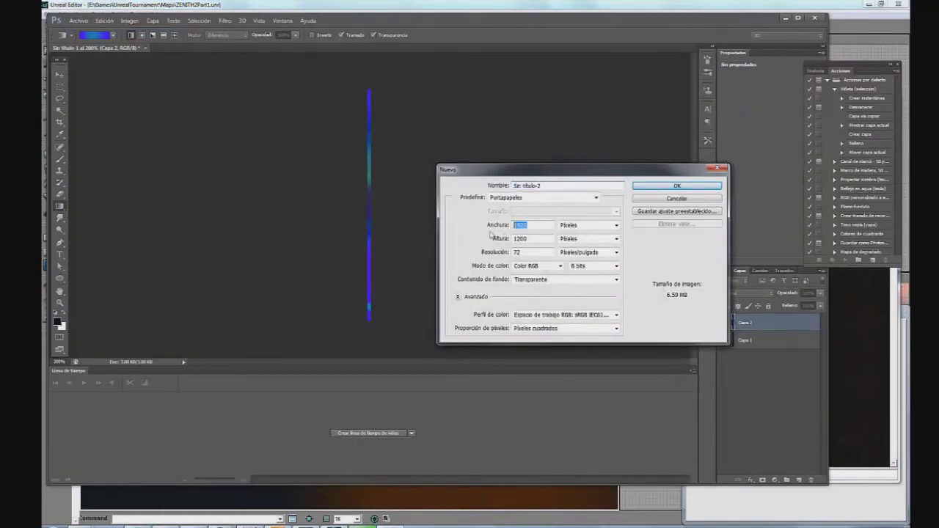
pyautogui.write('128')
pyautogui.press('Tab')
pyautogui.write('128')
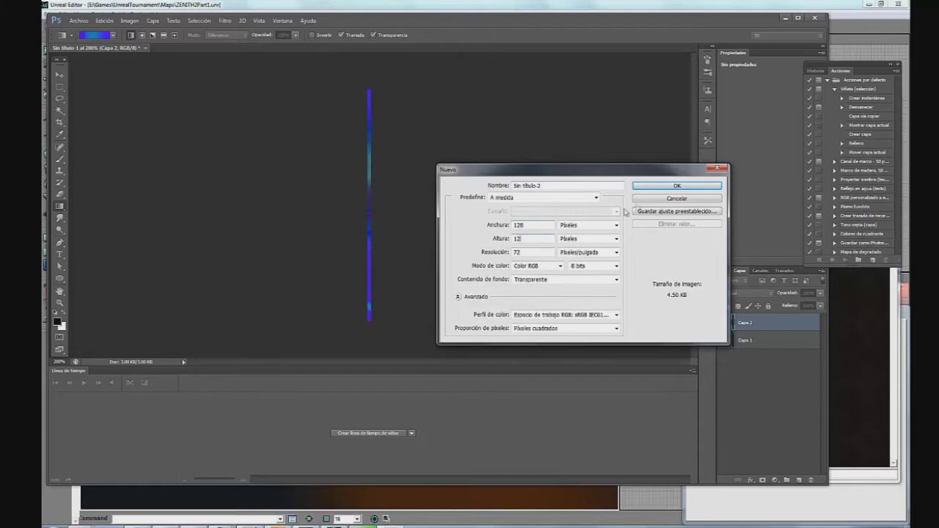
pyautogui.click(678, 186)
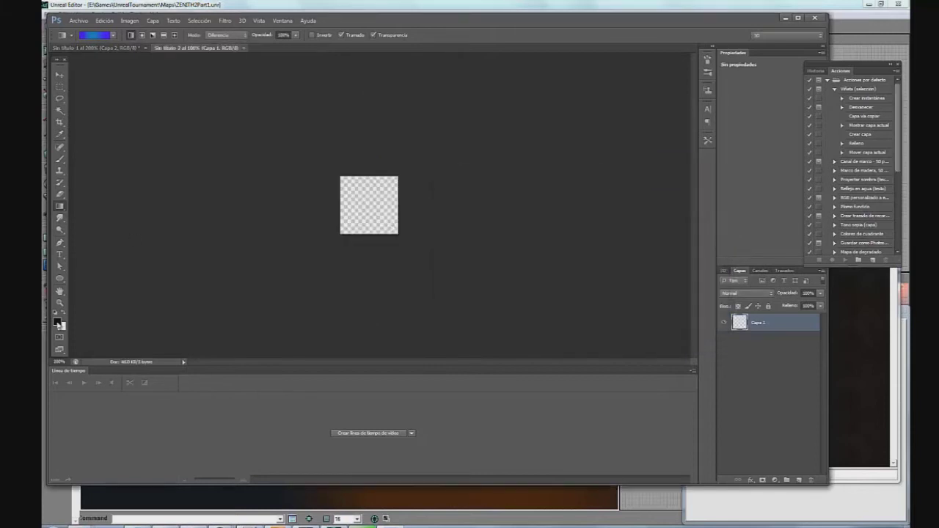
# Step: Set the foreground colour to a neutral grey, RGB 150, 150, 150
pyautogui.click(58, 322)
pyautogui.click(550, 289)
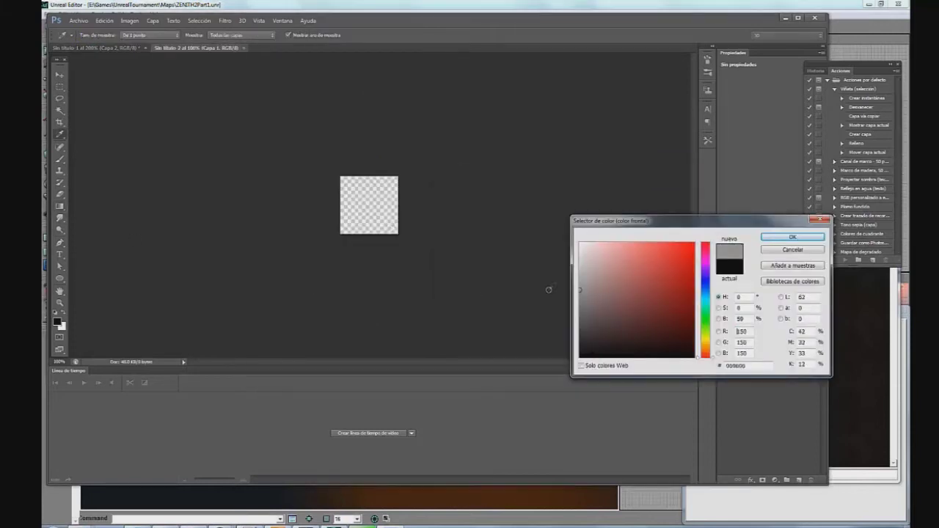
pyautogui.click(790, 238)
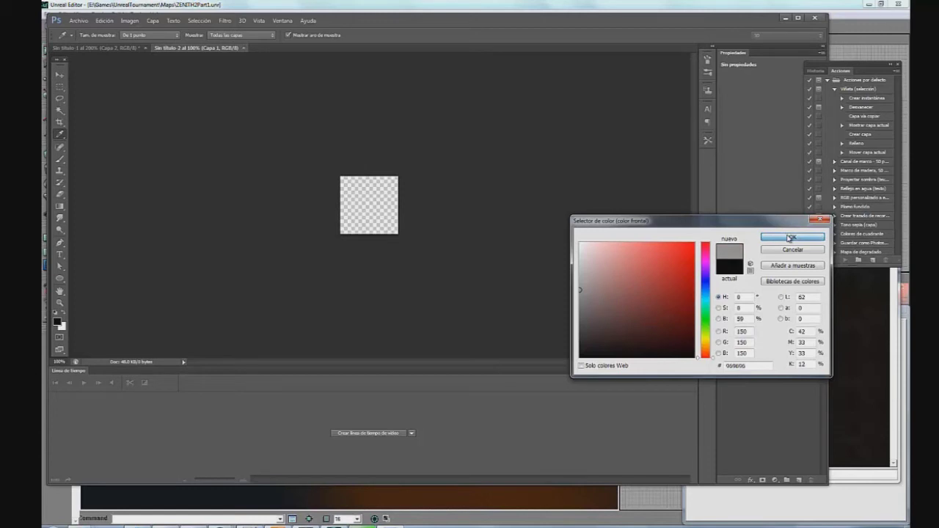
# Step: Uncover the MstarLEAST texture preview, sample its grey background as the foreground colour with the Eyedropper, and restore the window's place
pyautogui.click(546, 3)
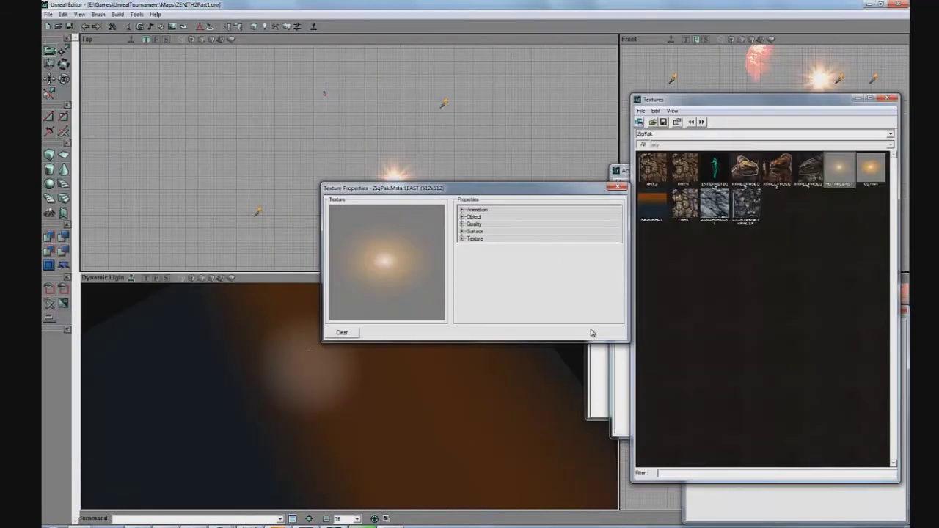
pyautogui.click(428, 519)
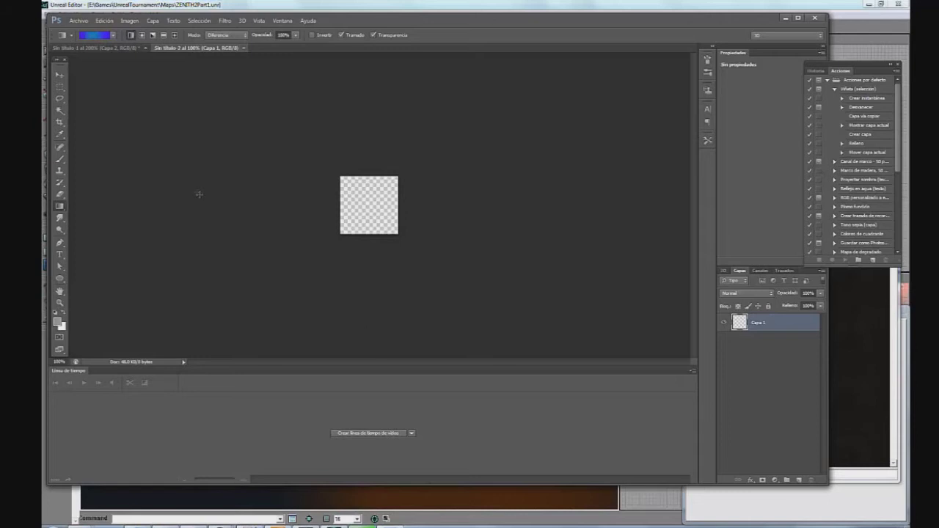
pyautogui.moveTo(387, 21); pyautogui.dragTo(586, 311)
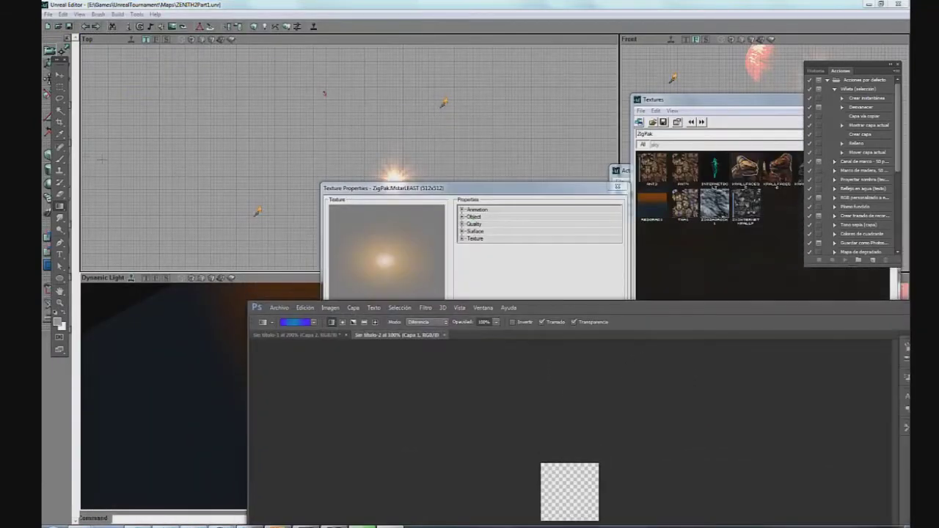
pyautogui.click(59, 135)
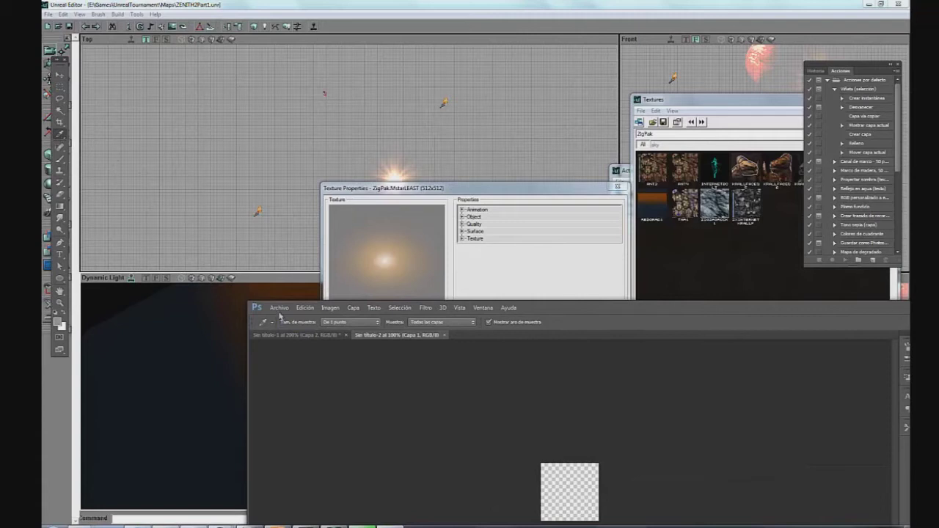
pyautogui.moveTo(308, 364); pyautogui.dragTo(354, 234)
pyautogui.moveTo(572, 310); pyautogui.dragTo(428, 50)
# Step: Try to paint the sampled grey onto the 128 x 128 image with the Brush tool
pyautogui.click(59, 158)
pyautogui.moveTo(428, 226); pyautogui.dragTo(425, 240)
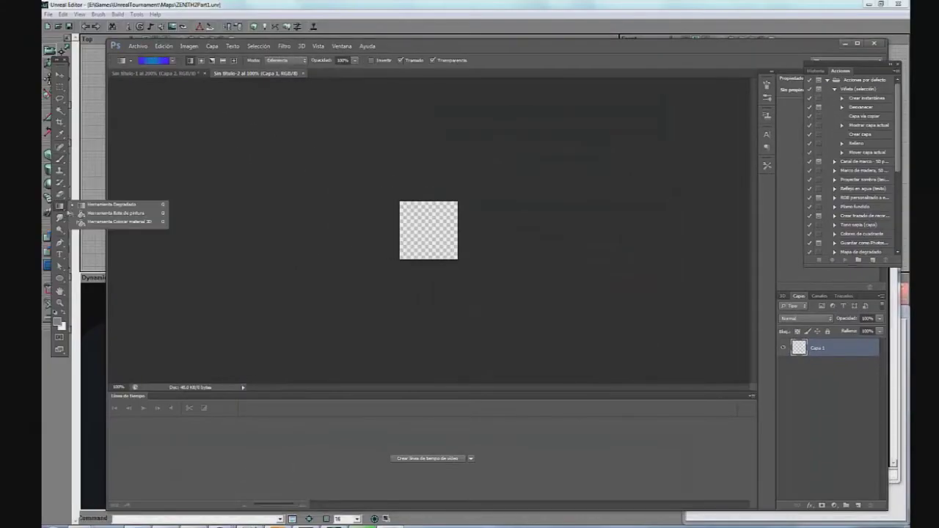
# Step: Fill the 128 x 128 image with the sampled grey using the Paint Bucket tool
pyautogui.click(83, 213)
pyautogui.click(419, 225)
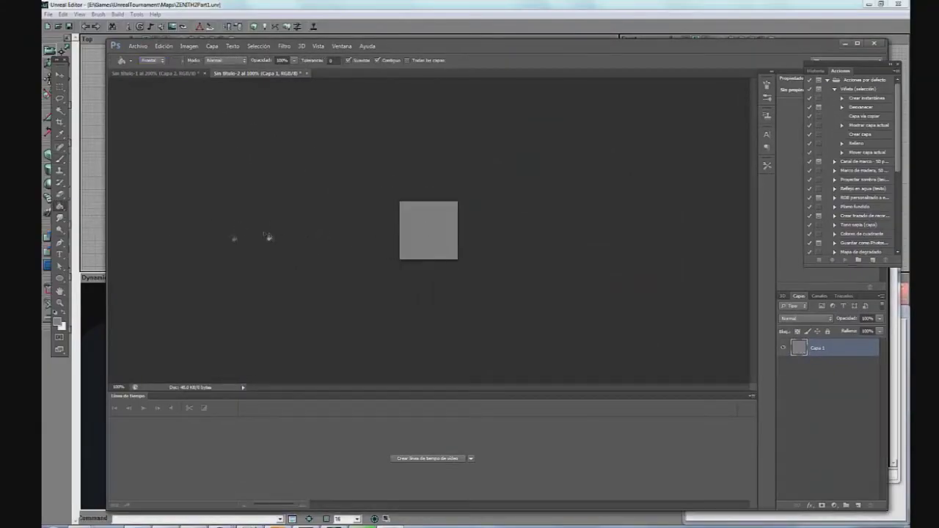
# Step: Choose the Brush tool and set the foreground colour to a bright cyan, RGB 0, 240, 243
pyautogui.click(60, 158)
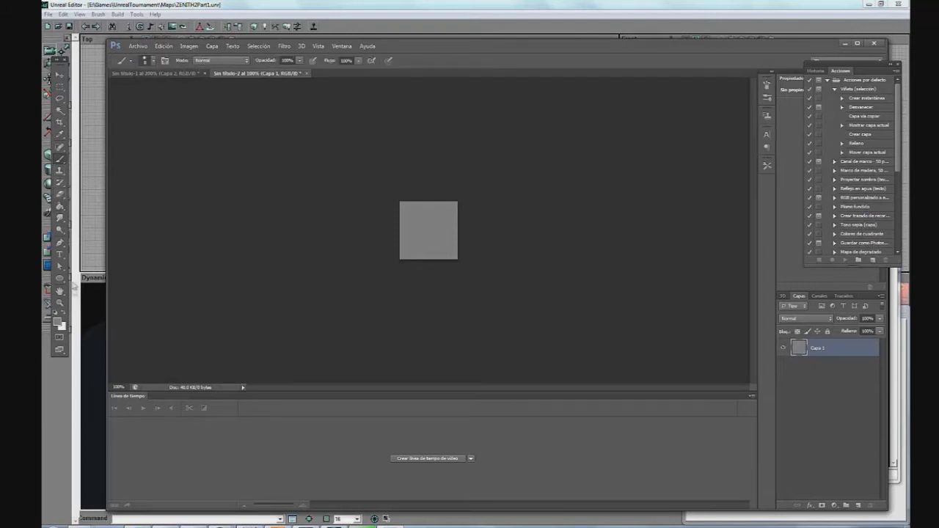
pyautogui.click(57, 321)
pyautogui.moveTo(696, 304); pyautogui.dragTo(716, 302)
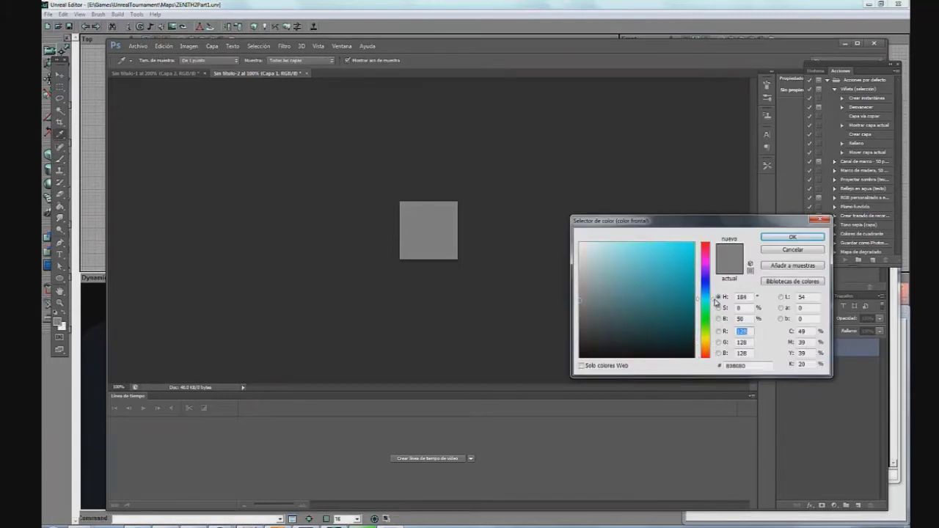
pyautogui.click(693, 248)
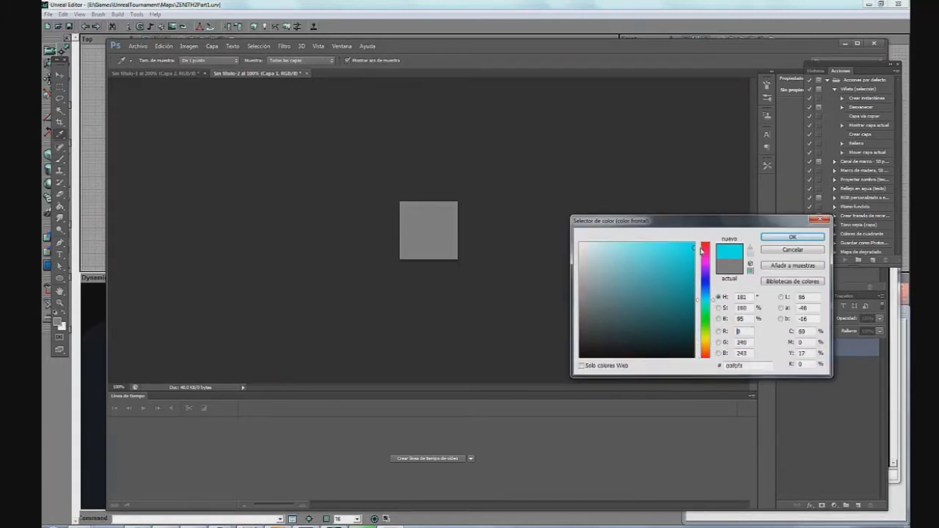
pyautogui.click(793, 238)
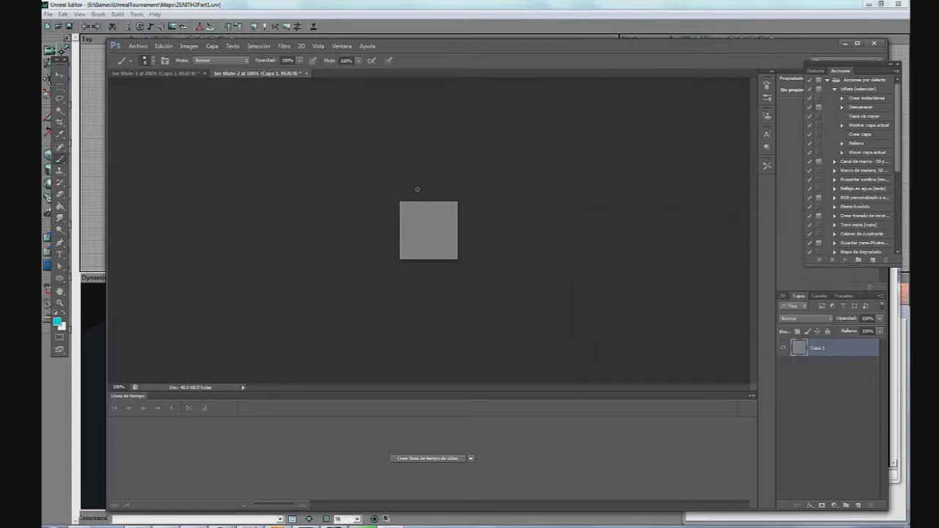
# Step: Paint a faint cyan glow in the centre of the grey image with a soft round 80 px brush at low opacity
pyautogui.click(151, 61)
pyautogui.click(126, 129)
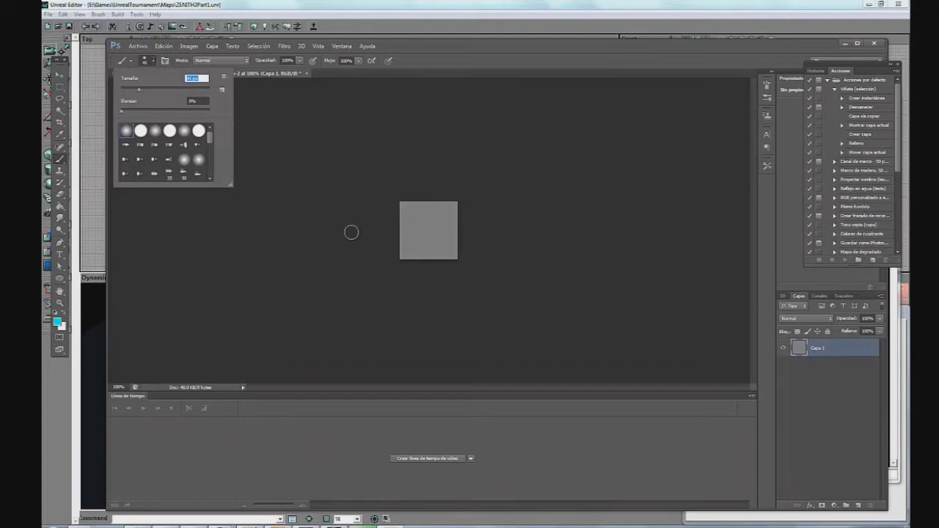
pyautogui.click(155, 89)
pyautogui.click(427, 230)
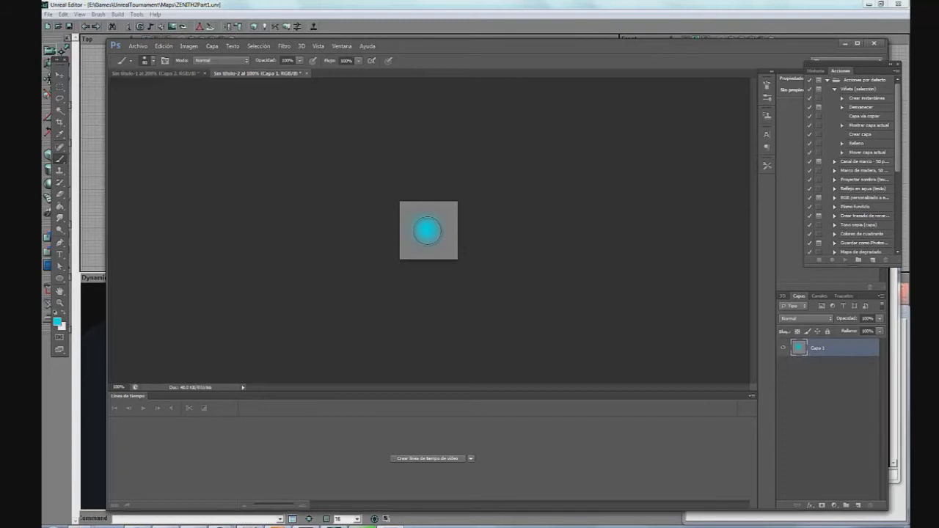
pyautogui.hotkey('ctrl', 'z')
pyautogui.moveTo(299, 62); pyautogui.dragTo(260, 71)
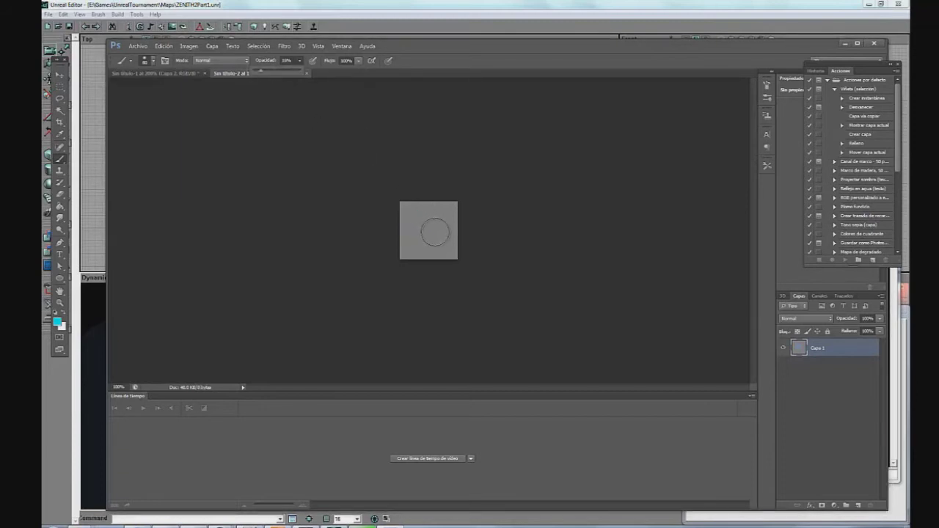
pyautogui.moveTo(430, 230); pyautogui.dragTo(423, 229)
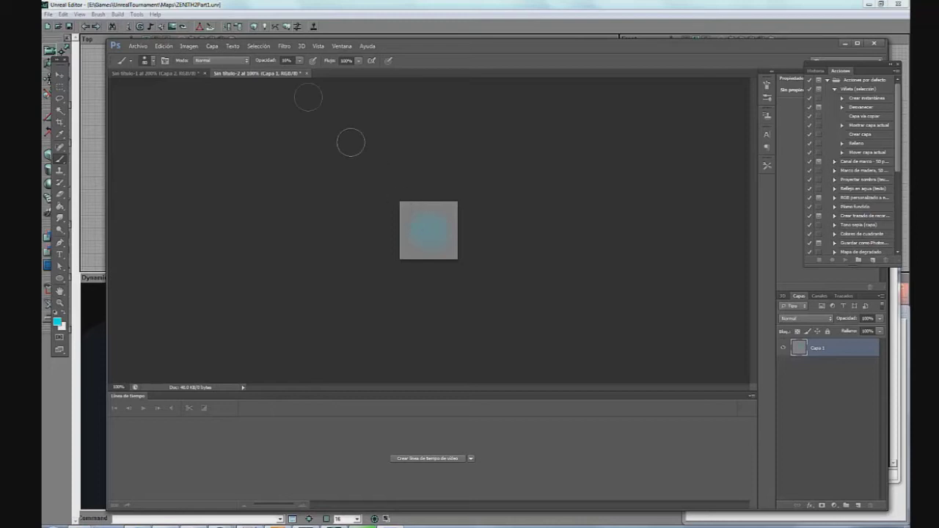
# Step: Intensify the middle of the cyan glow with a 54 px soft brush at medium opacity
pyautogui.click(299, 62)
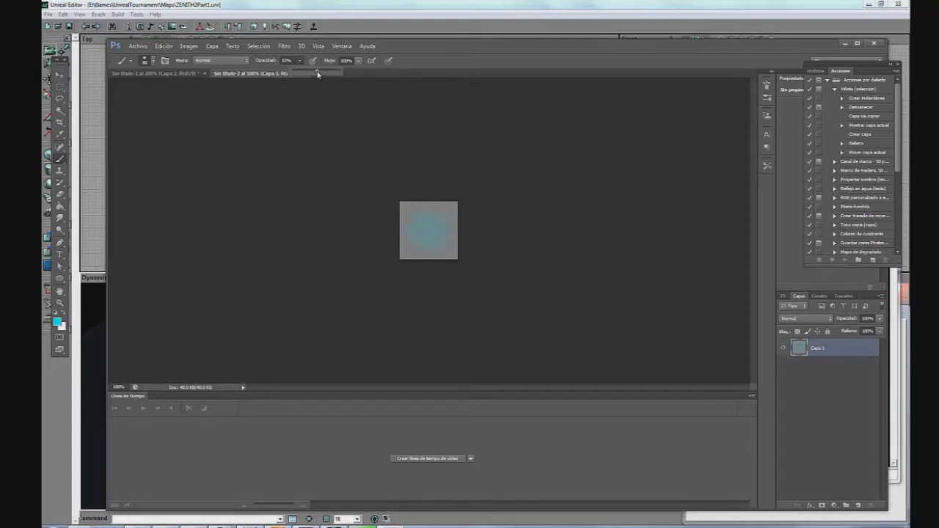
pyautogui.click(154, 62)
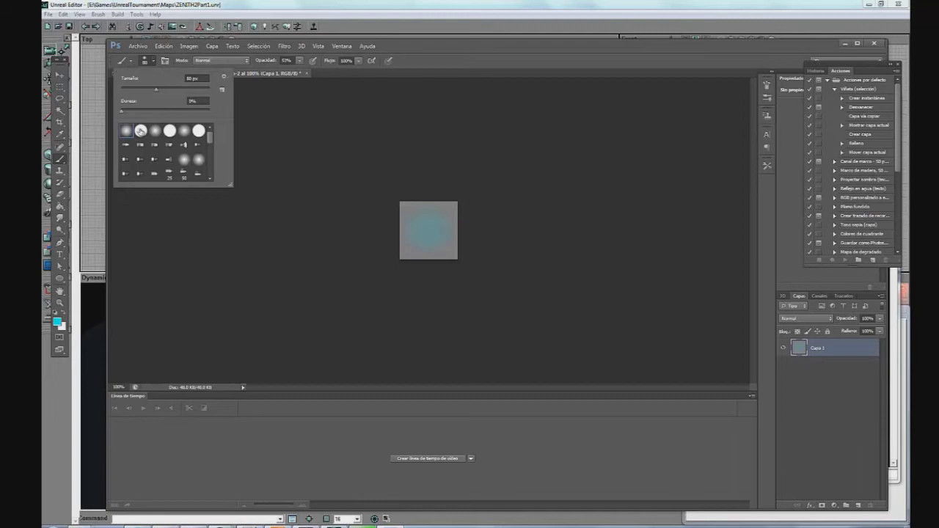
pyautogui.moveTo(149, 91); pyautogui.dragTo(138, 91)
pyautogui.click(427, 231)
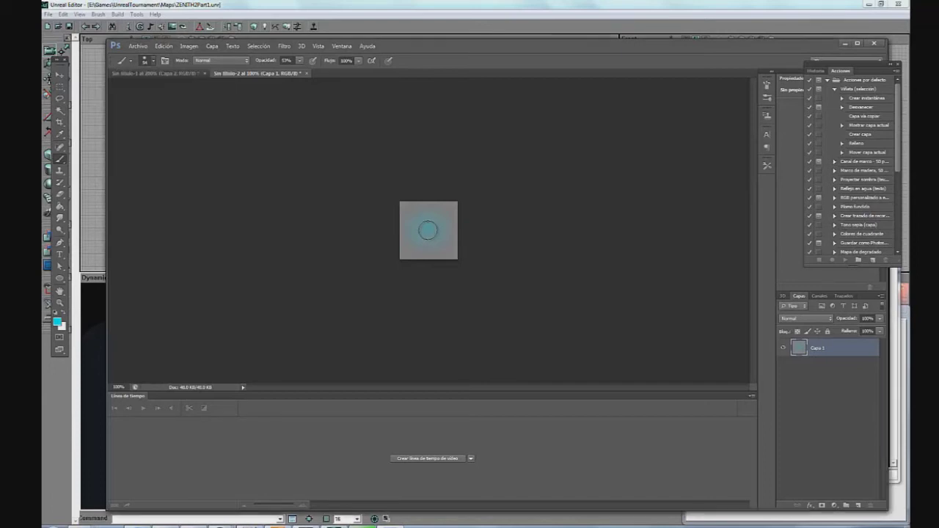
pyautogui.click(428, 231)
# Step: Set the foreground colour to a near-white cyan, RGB 245, 255, 255
pyautogui.click(145, 60)
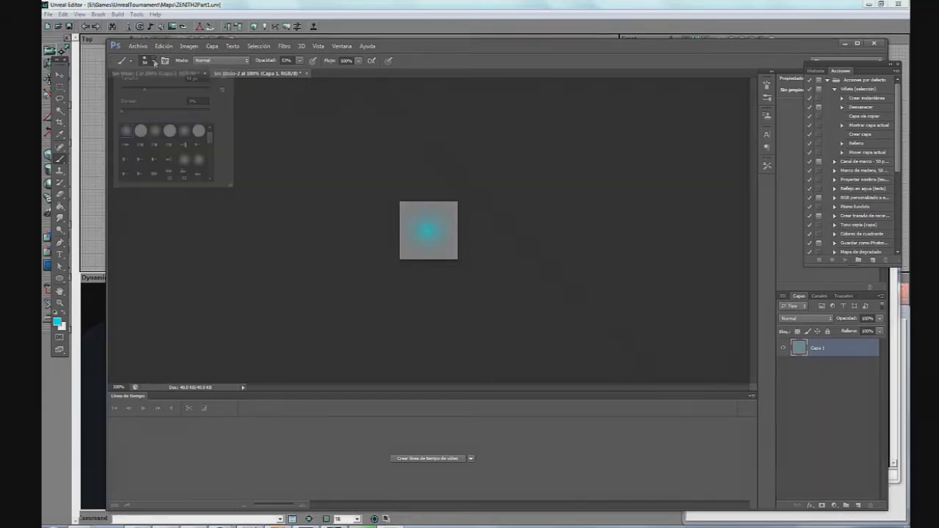
pyautogui.click(56, 320)
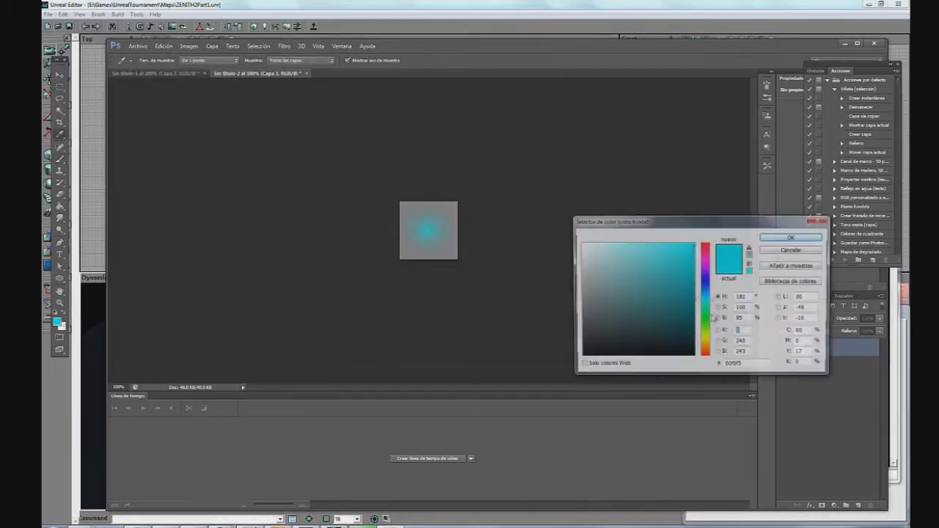
pyautogui.moveTo(603, 261); pyautogui.dragTo(583, 242)
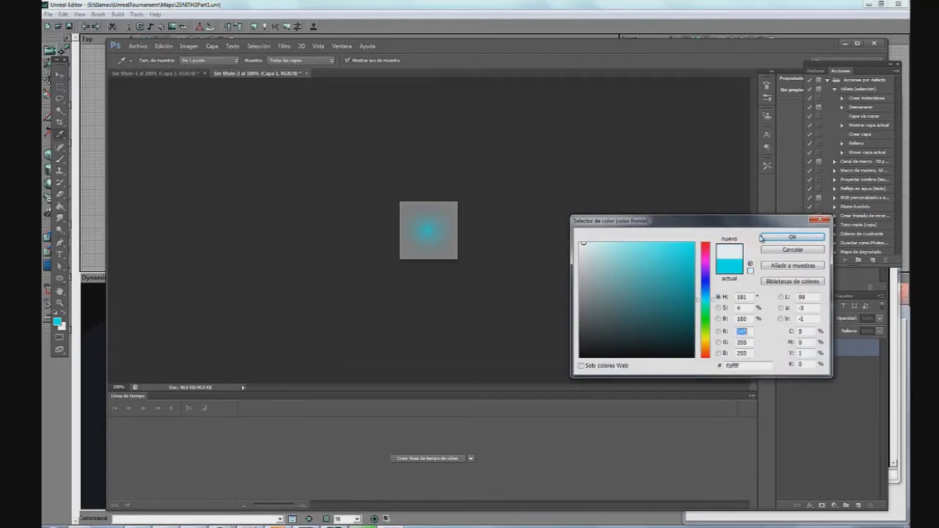
pyautogui.click(763, 237)
# Step: Set the brush opacity to 79% and stamp a near-white core in the glow's centre with a soft brush of about 41 px
pyautogui.click(298, 60)
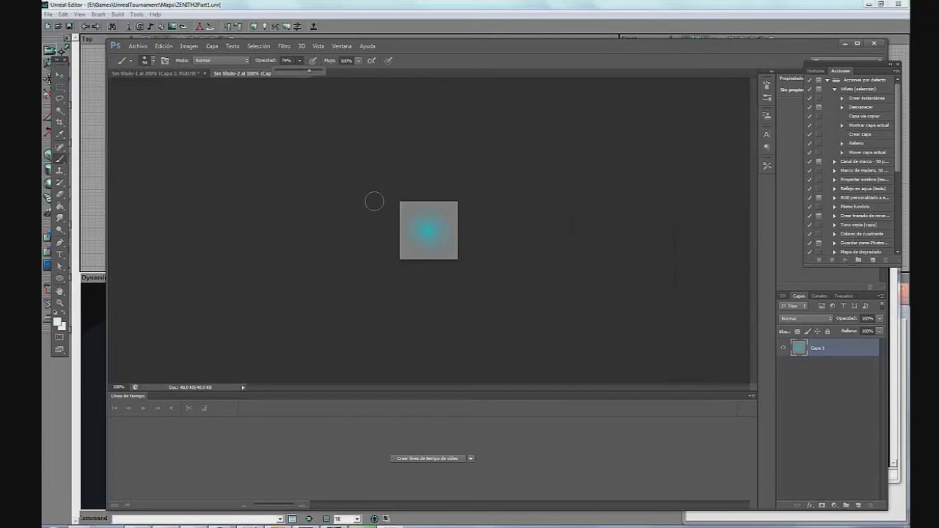
pyautogui.click(154, 60)
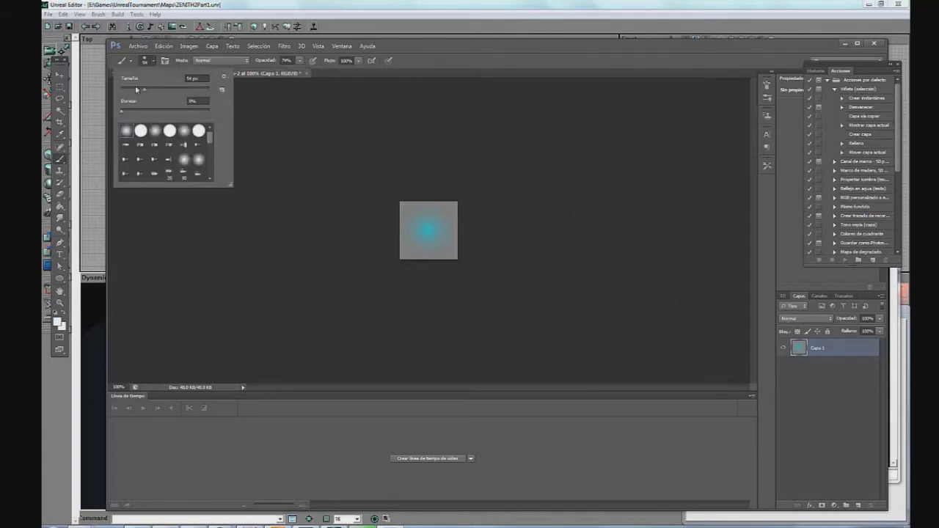
pyautogui.moveTo(136, 89); pyautogui.dragTo(133, 91)
pyautogui.moveTo(132, 88); pyautogui.dragTo(135, 92)
pyautogui.click(427, 231)
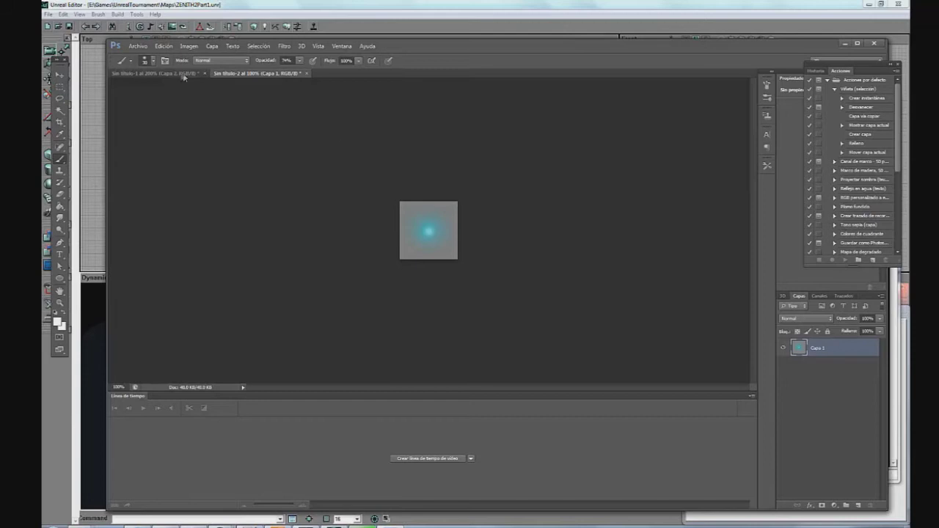
pyautogui.hotkey('ctrl', 'z')
pyautogui.click(154, 61)
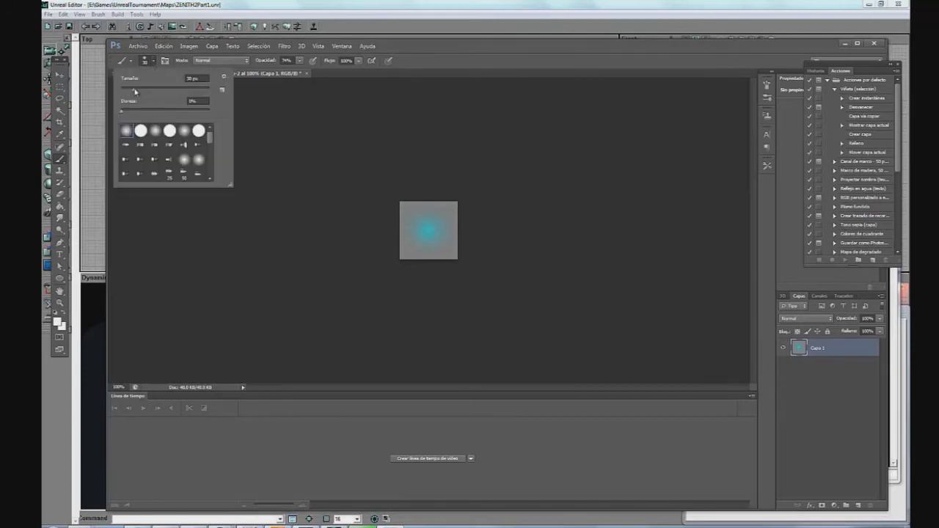
pyautogui.click(135, 91)
pyautogui.press('Return')
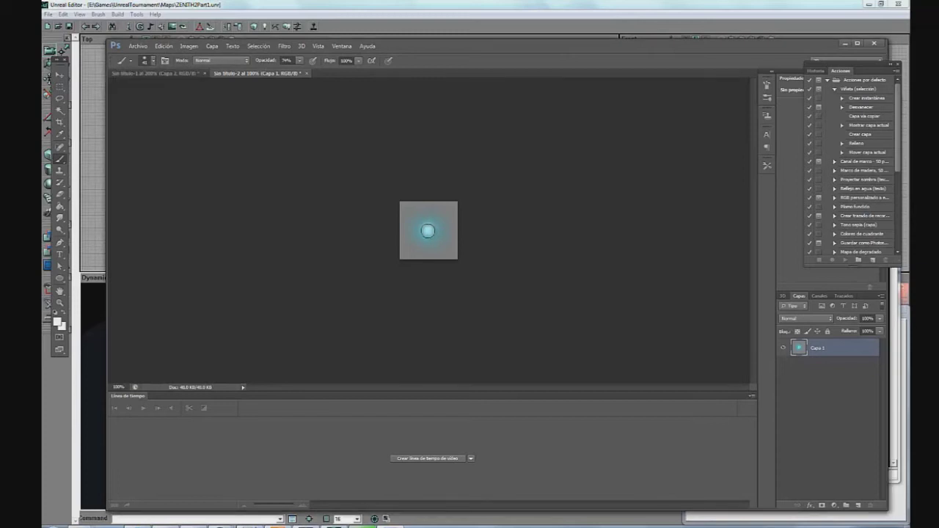
# Step: Compare the painted star with the MstarLEAST texture preview in Unreal Editor and return to Photoshop
pyautogui.click(498, 3)
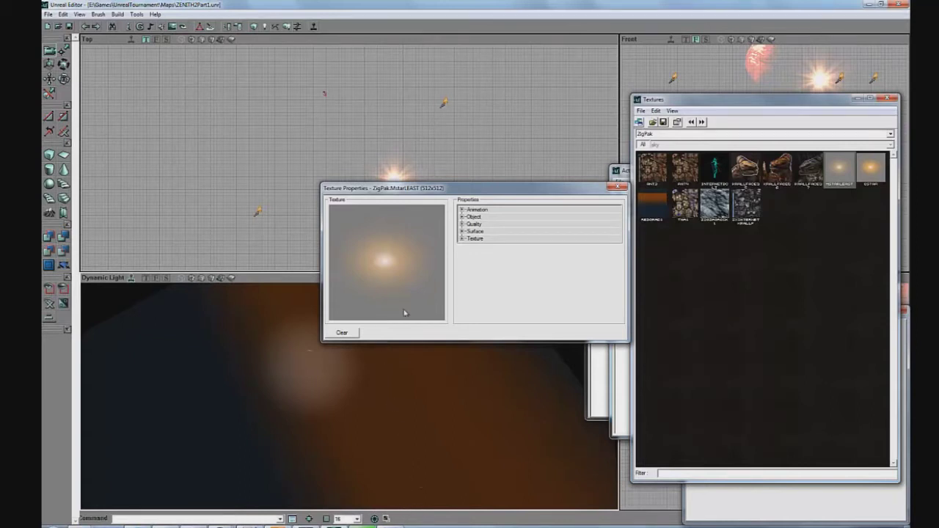
pyautogui.hotkey('alt', 'Tab')
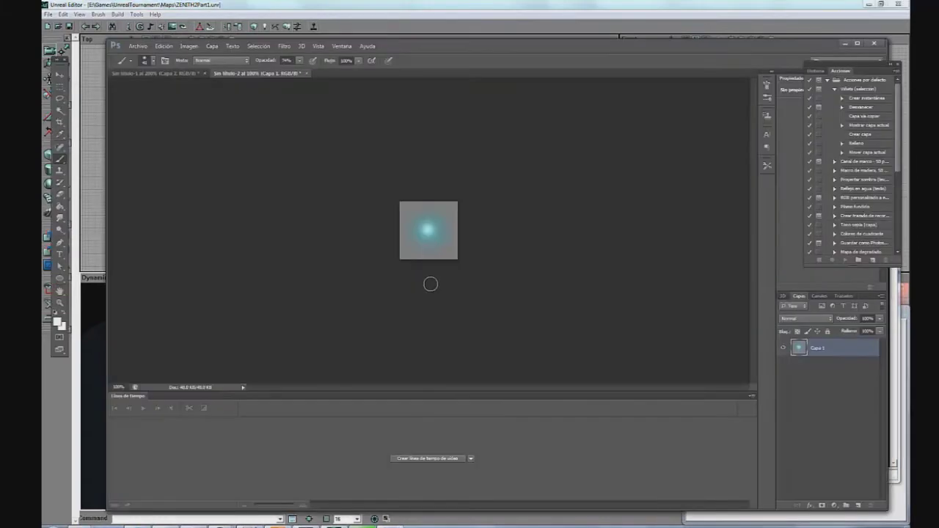
# Step: Convert the star image to Indexed Color mode
pyautogui.click(189, 45)
pyautogui.moveTo(202, 55)
pyautogui.click(352, 80)
pyautogui.press('Return')
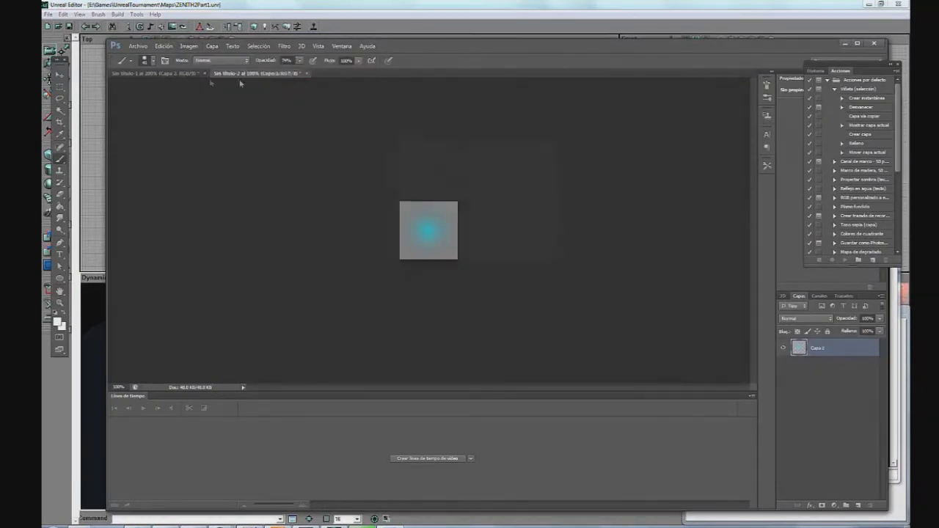
# Step: Try to save a copy of the indexed star image in PCX format
pyautogui.click(137, 46)
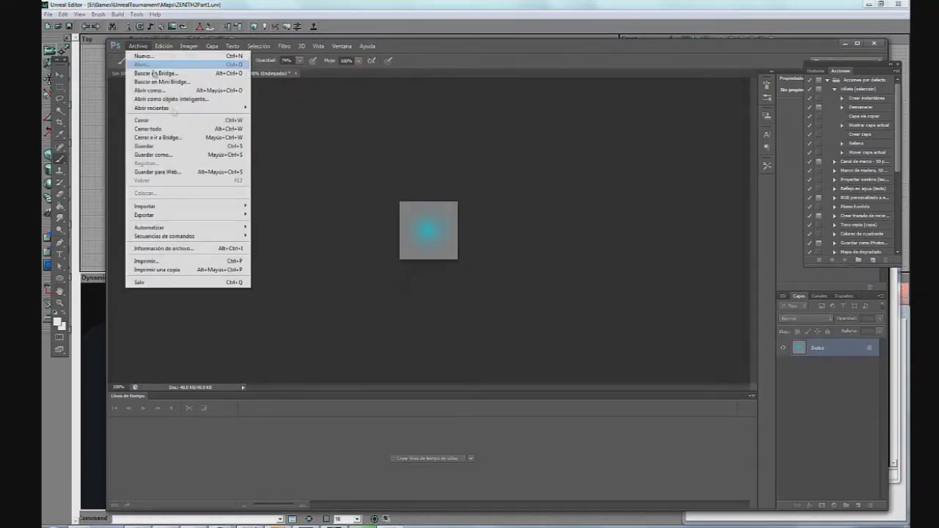
pyautogui.click(189, 155)
pyautogui.click(518, 278)
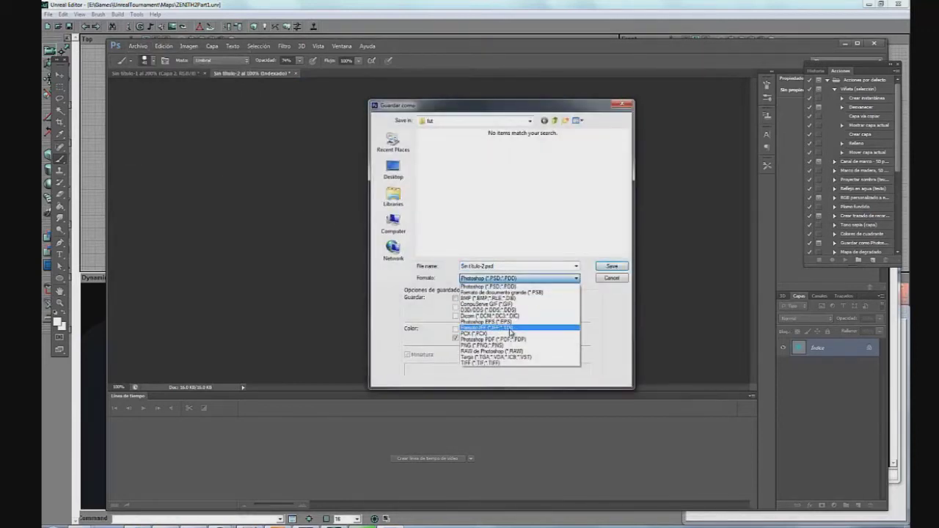
pyautogui.click(484, 333)
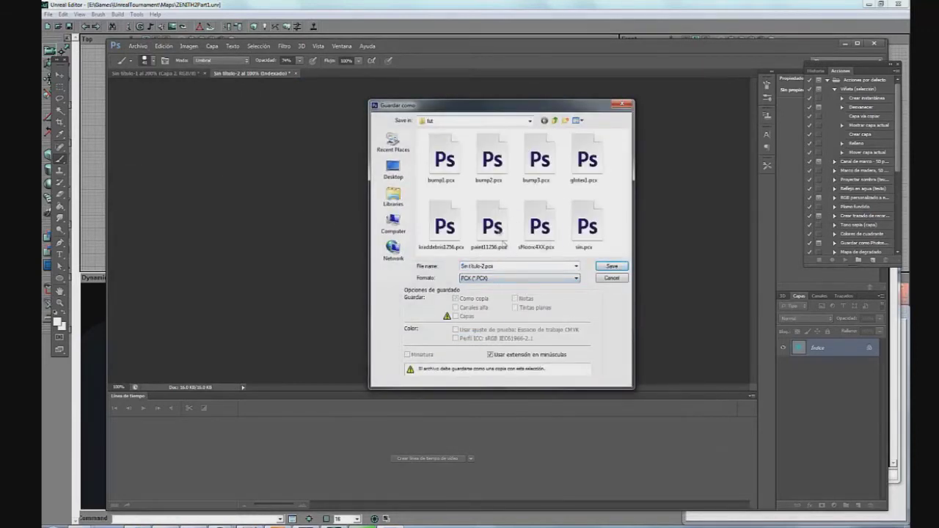
pyautogui.click(518, 266)
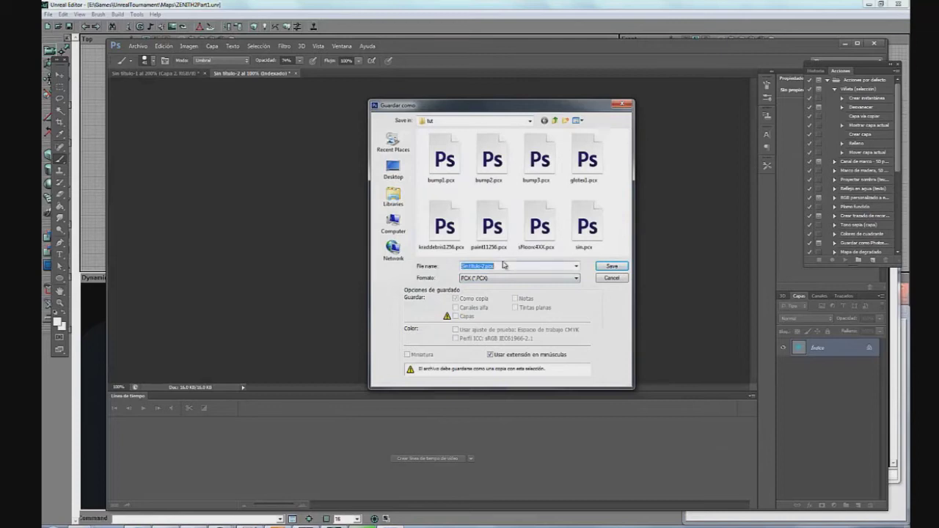
pyautogui.write('grad')
pyautogui.press('BackSpace')
pyautogui.press('BackSpace')
pyautogui.press('BackSpace')
pyautogui.press('BackSpace')
pyautogui.press('Return')
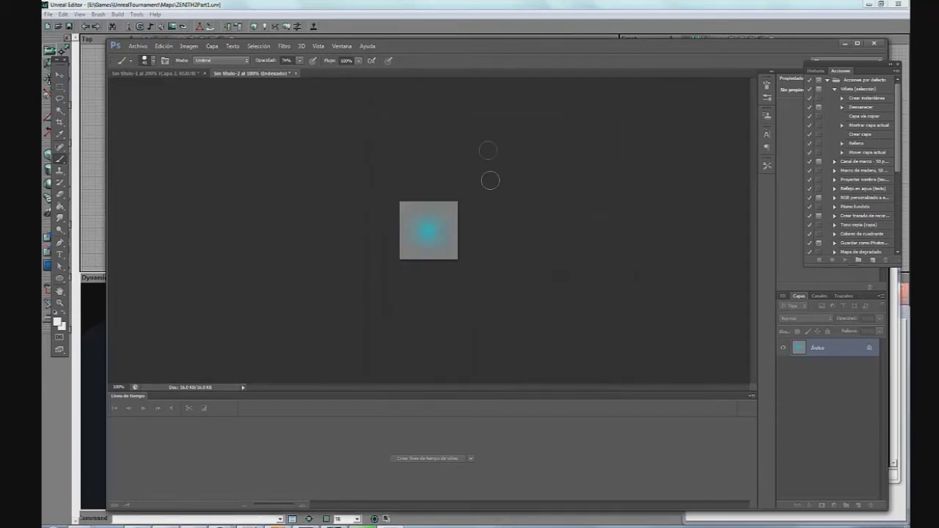
# Step: Bring up the gradient image, switch to Unreal Editor and close the MstarLEAST texture properties window
pyautogui.click(145, 76)
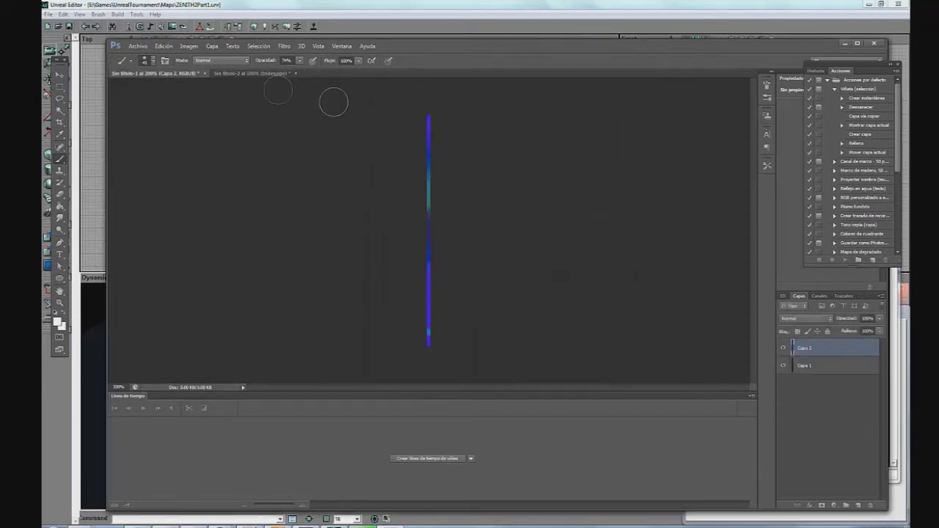
pyautogui.click(431, 4)
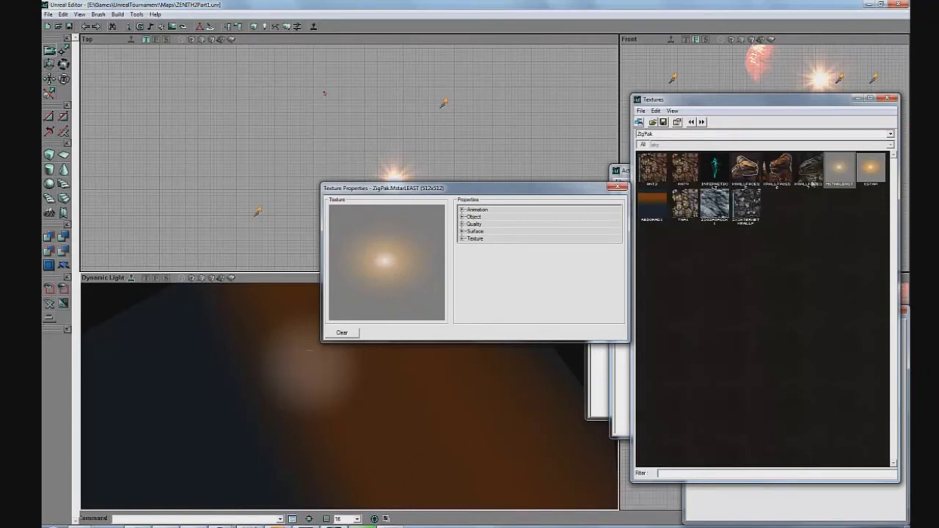
pyautogui.click(618, 187)
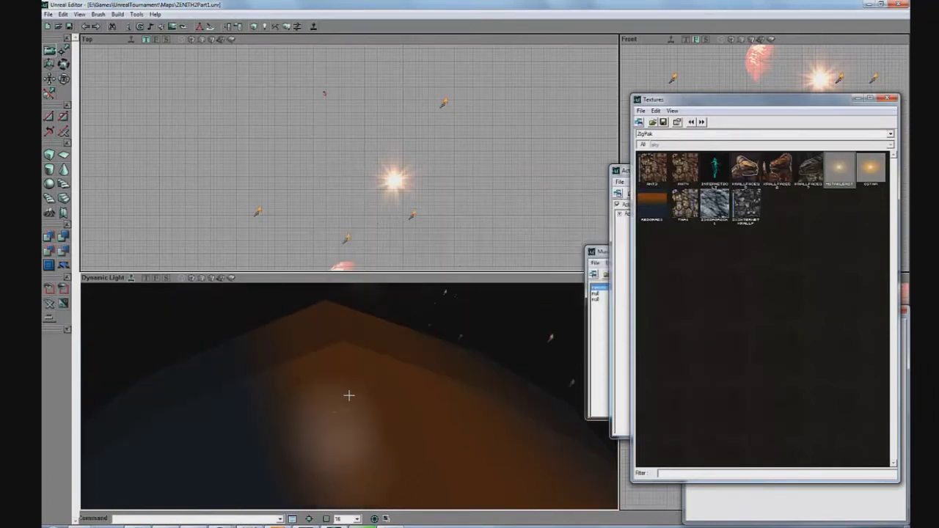
# Step: Examine the sky box's horizon and cloud floor in the 3D view, and preview the OStar and MstarLEAST textures
pyautogui.moveTo(348, 399); pyautogui.dragTo(385, 342, button='right')
pyautogui.moveTo(418, 341); pyautogui.dragTo(349, 395)
pyautogui.moveTo(389, 340); pyautogui.dragTo(349, 394, button='right')
pyautogui.moveTo(436, 345); pyautogui.dragTo(349, 397, button='right')
pyautogui.moveTo(349, 396); pyautogui.dragTo(349, 396)
pyautogui.doubleClick(863, 175)
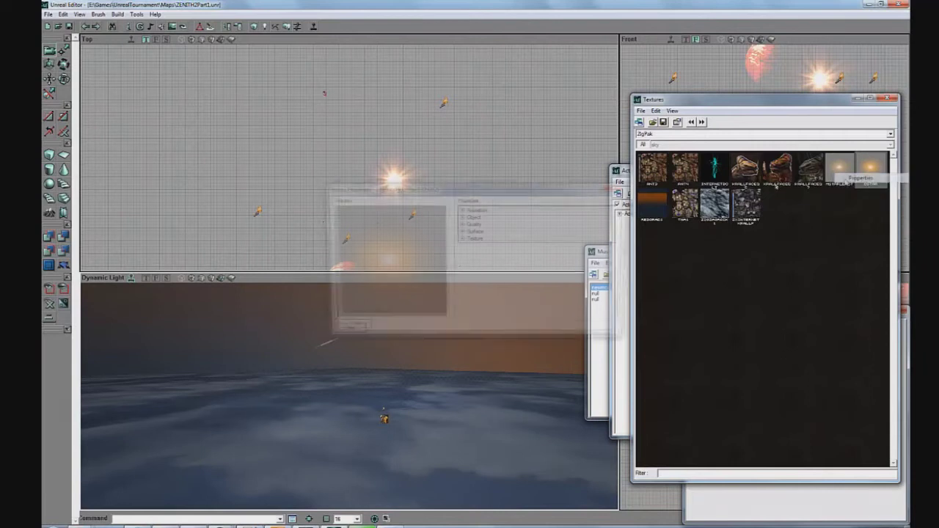
pyautogui.doubleClick(839, 169)
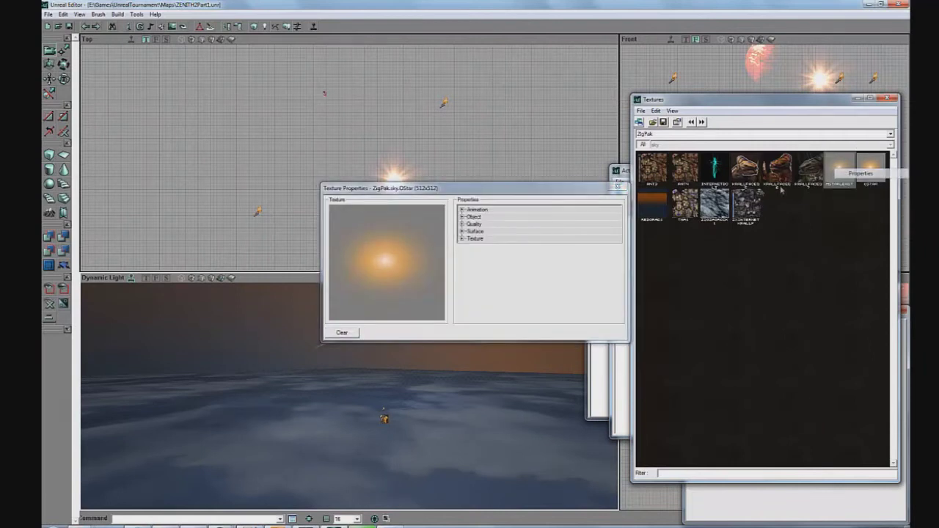
pyautogui.click(619, 189)
pyautogui.click(618, 189)
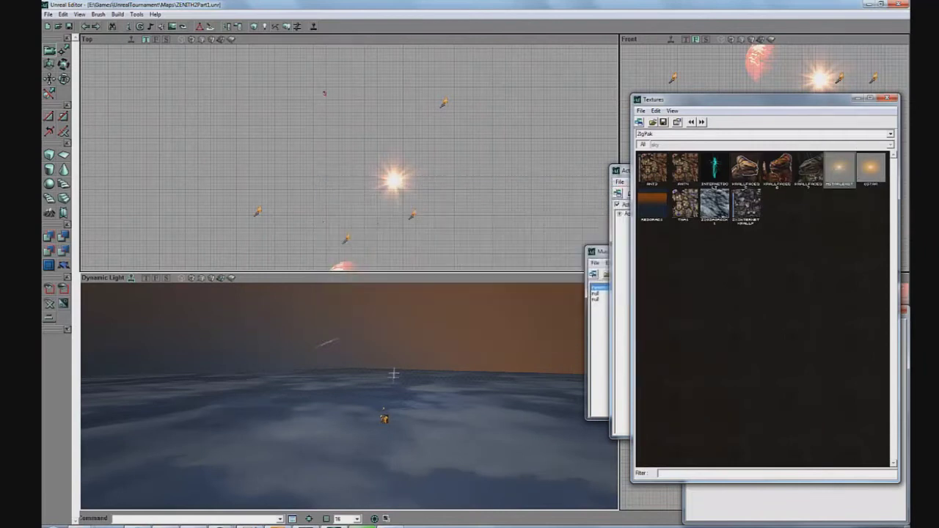
pyautogui.moveTo(394, 375); pyautogui.dragTo(425, 383)
pyautogui.moveTo(491, 385); pyautogui.dragTo(372, 398)
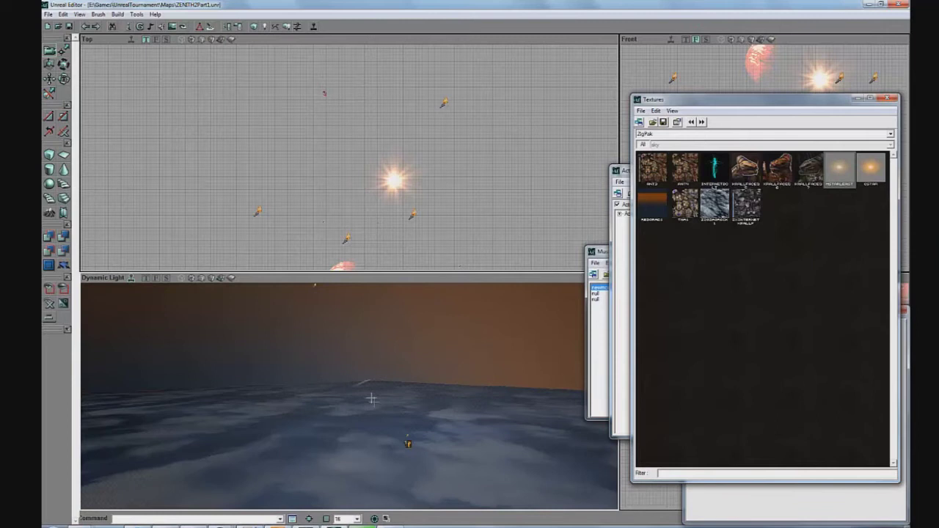
# Step: Open the surface properties of a redgrad1 horizon surface, inspect the sky box around it and check the sphere brush builder's settings
pyautogui.moveTo(346, 363); pyautogui.dragTo(272, 341)
pyautogui.rightClick(275, 331)
pyautogui.click(294, 333)
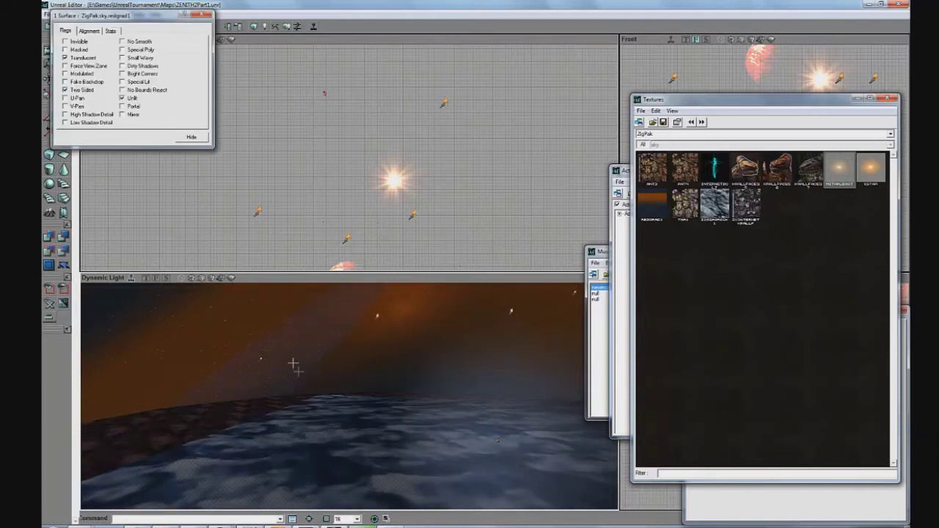
pyautogui.moveTo(349, 396); pyautogui.dragTo(174, 333)
pyautogui.moveTo(242, 352); pyautogui.dragTo(240, 360)
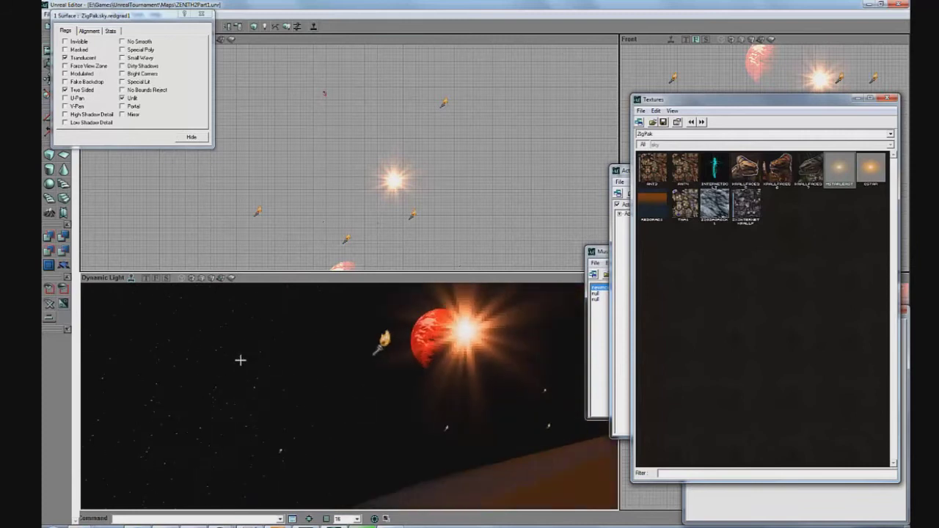
pyautogui.moveTo(350, 397); pyautogui.dragTo(235, 357)
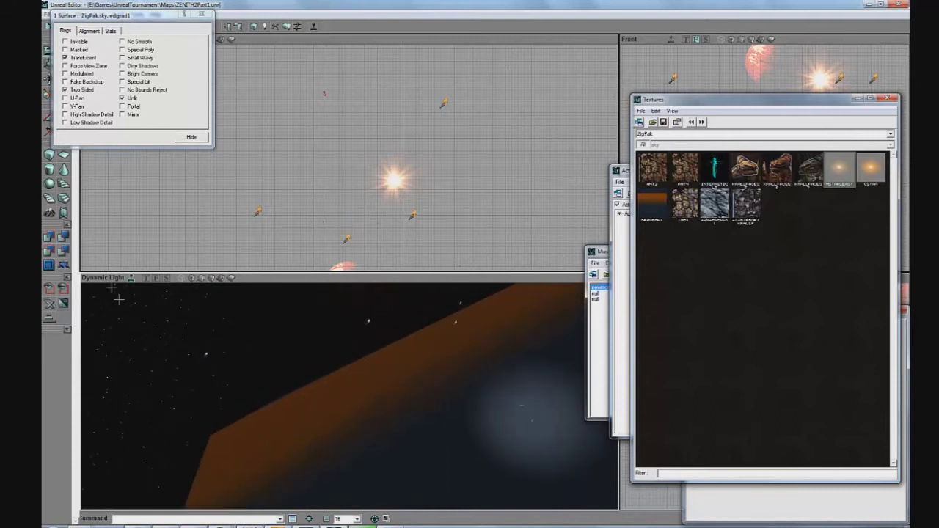
pyautogui.rightClick(50, 184)
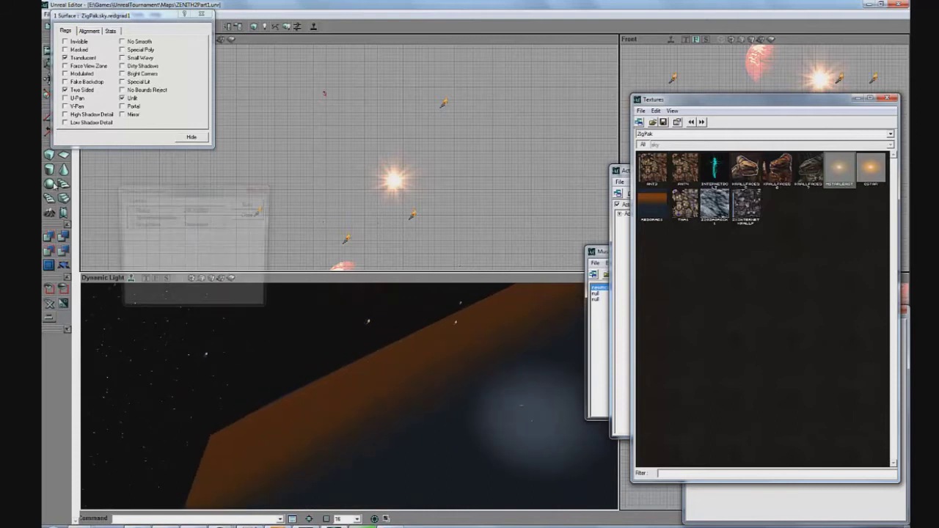
pyautogui.click(249, 216)
# Step: Select two adjoining redgrad1 surfaces that form one wedge of the horizon dome
pyautogui.moveTo(348, 392); pyautogui.dragTo(287, 397)
pyautogui.moveTo(363, 398); pyautogui.dragTo(311, 408)
pyautogui.rightClick(309, 438)
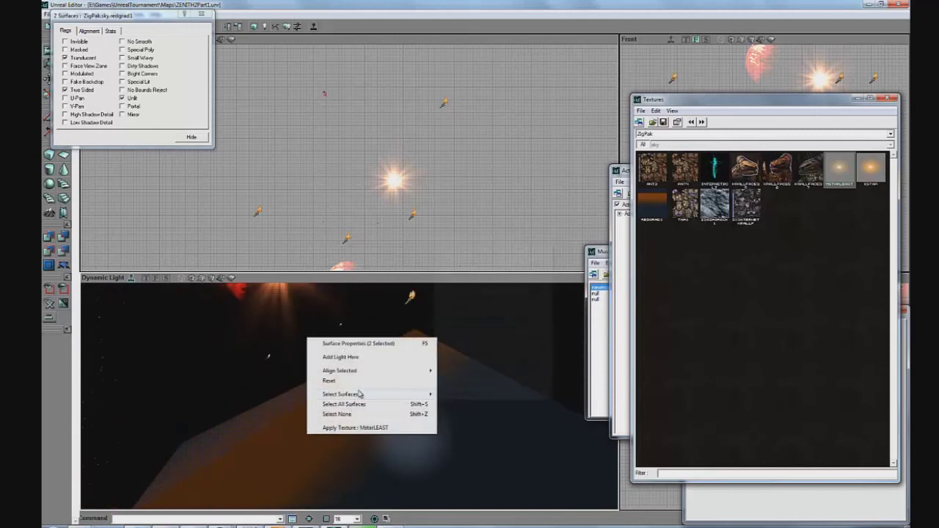
pyautogui.click(441, 402)
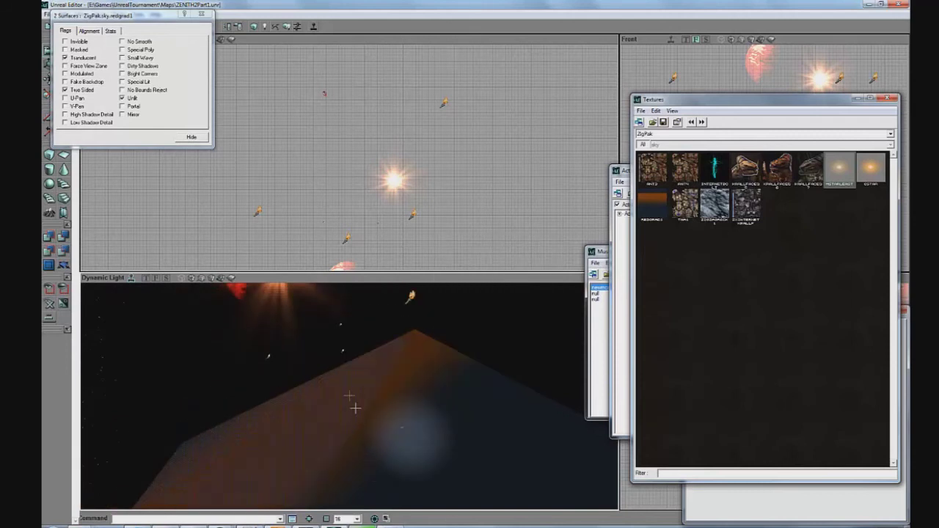
pyautogui.moveTo(355, 408); pyautogui.dragTo(414, 362)
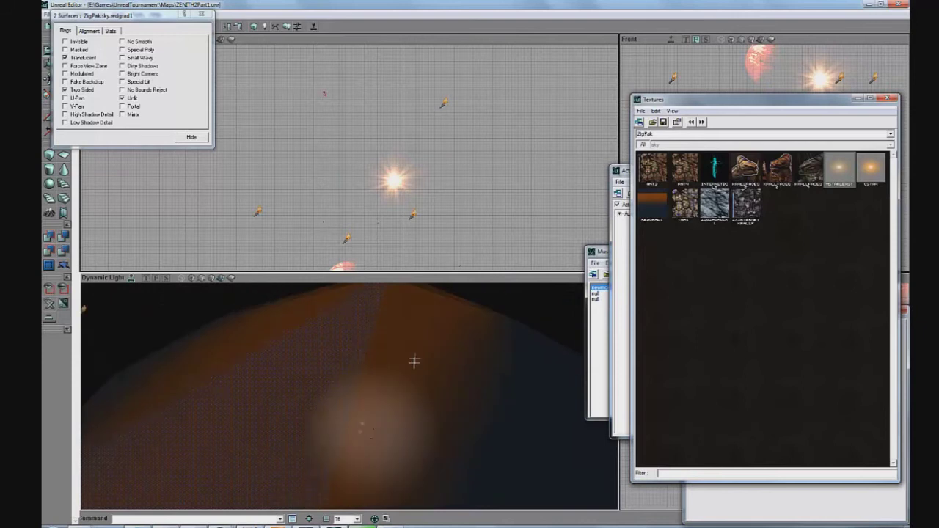
pyautogui.rightClick(423, 328)
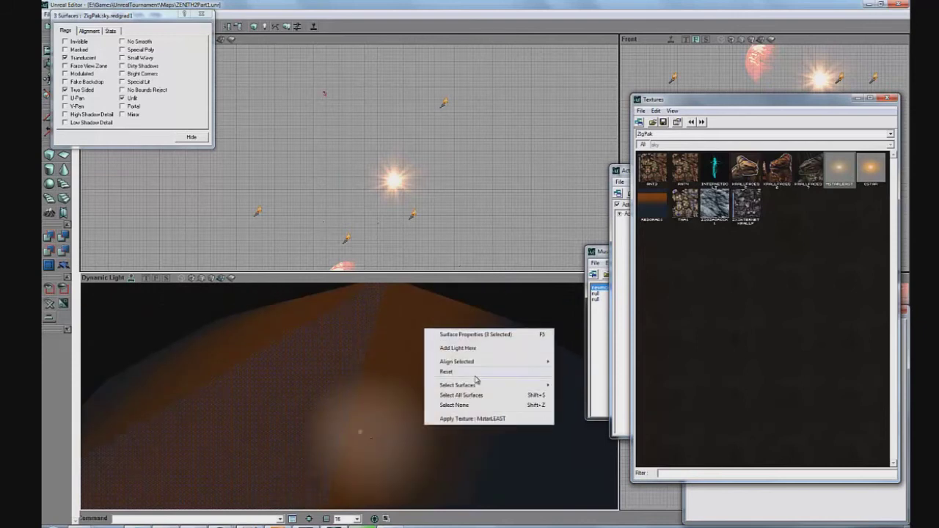
pyautogui.click(382, 315)
pyautogui.rightClick(359, 314)
pyautogui.click(351, 338)
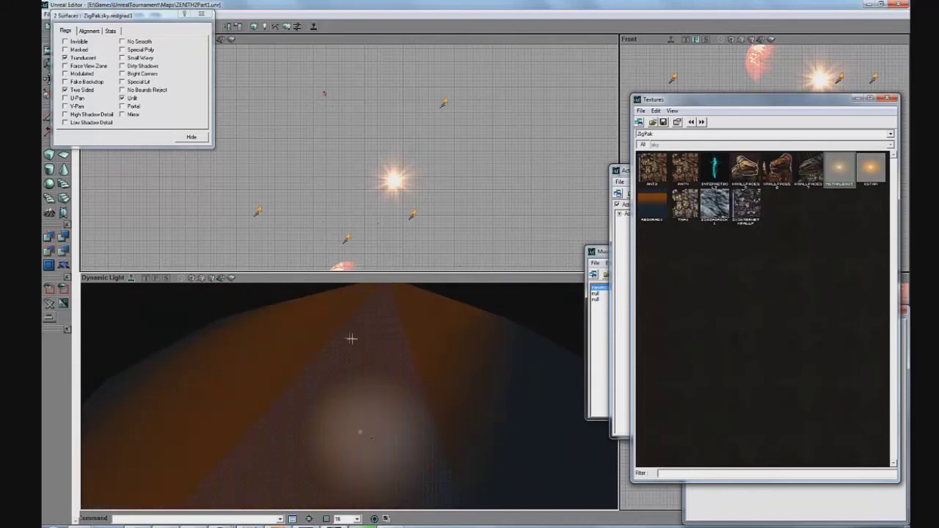
# Step: Show the surface alignment options and expand the Texture group in the redgrad1 texture's properties
pyautogui.click(86, 32)
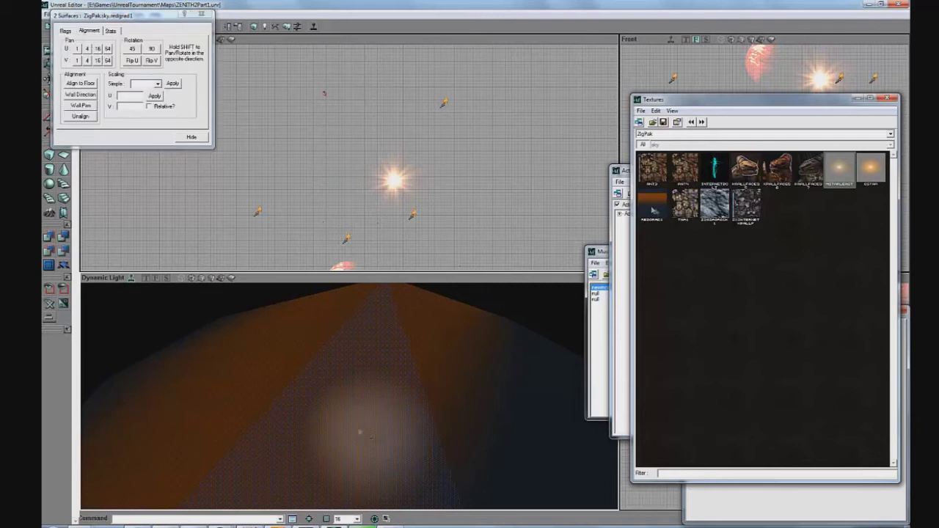
pyautogui.doubleClick(652, 205)
pyautogui.doubleClick(489, 233)
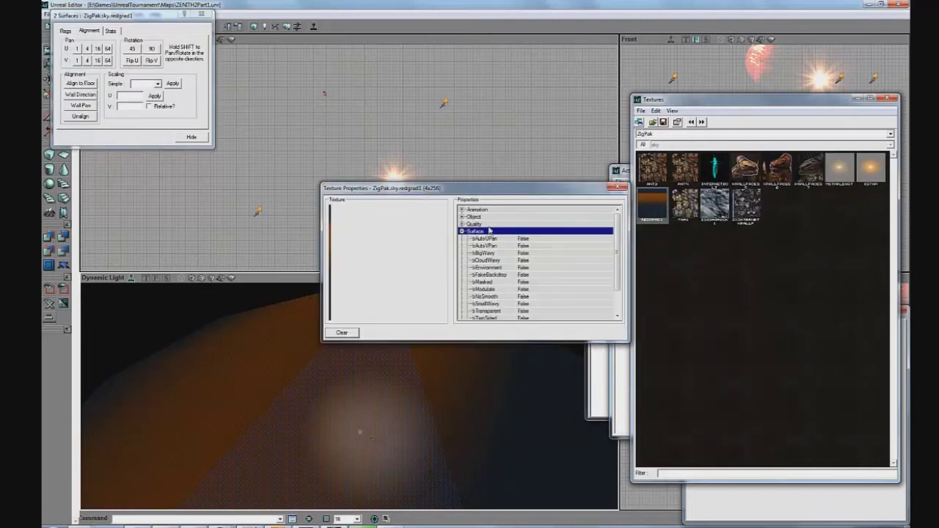
pyautogui.doubleClick(488, 232)
pyautogui.doubleClick(488, 224)
pyautogui.doubleClick(488, 224)
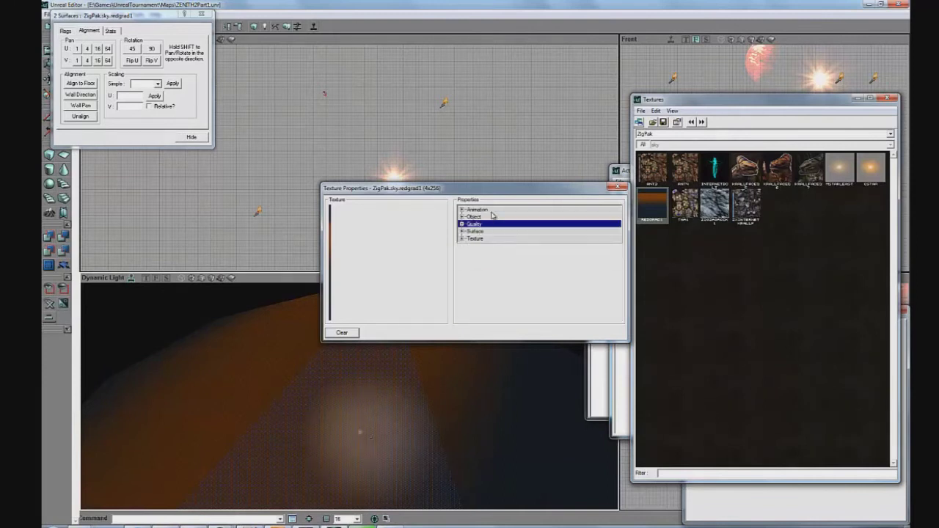
pyautogui.doubleClick(476, 238)
# Step: Set the redgrad1 texture's DrawScale to 10 and close its texture properties
pyautogui.click(566, 273)
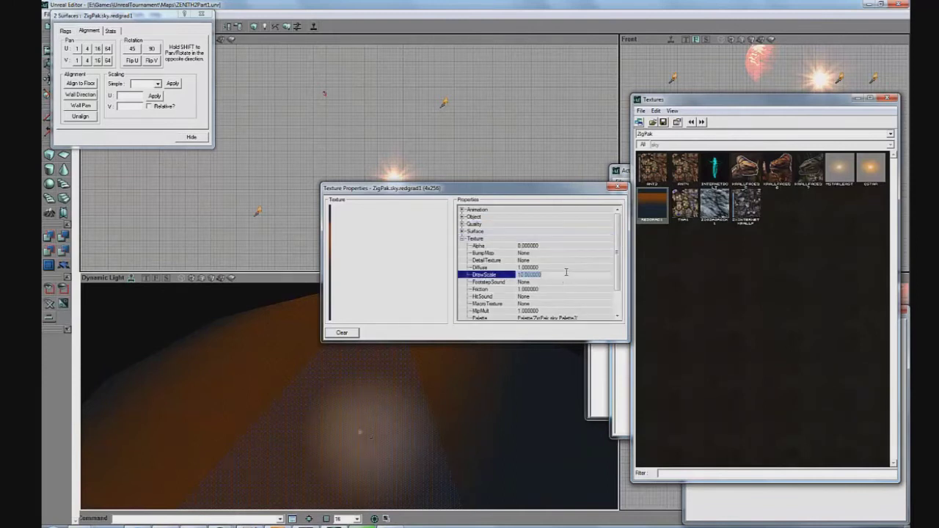
pyautogui.moveTo(600, 190); pyautogui.dragTo(713, 244)
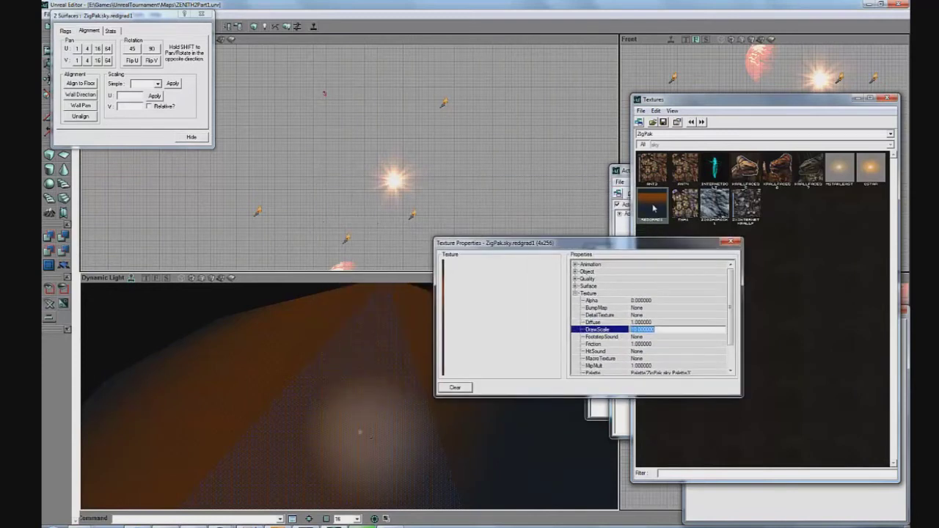
pyautogui.click(660, 351)
pyautogui.click(664, 325)
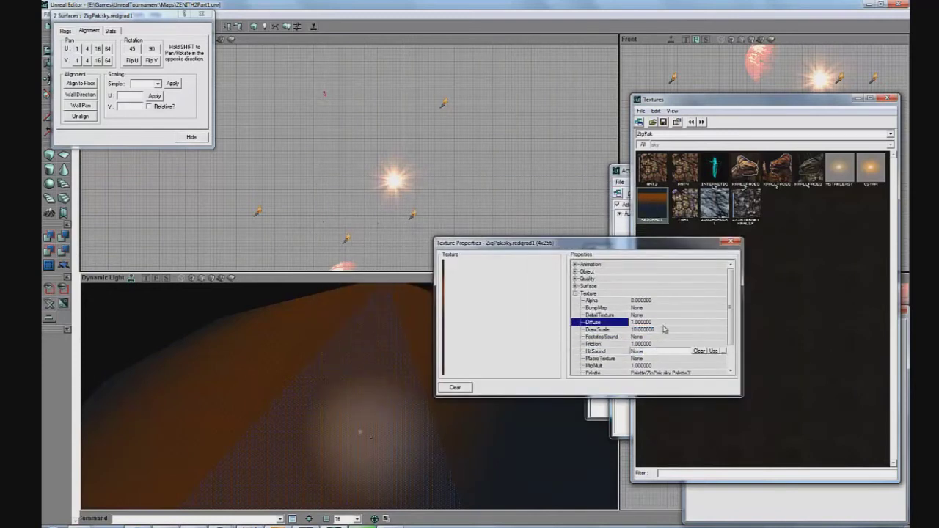
pyautogui.click(648, 331)
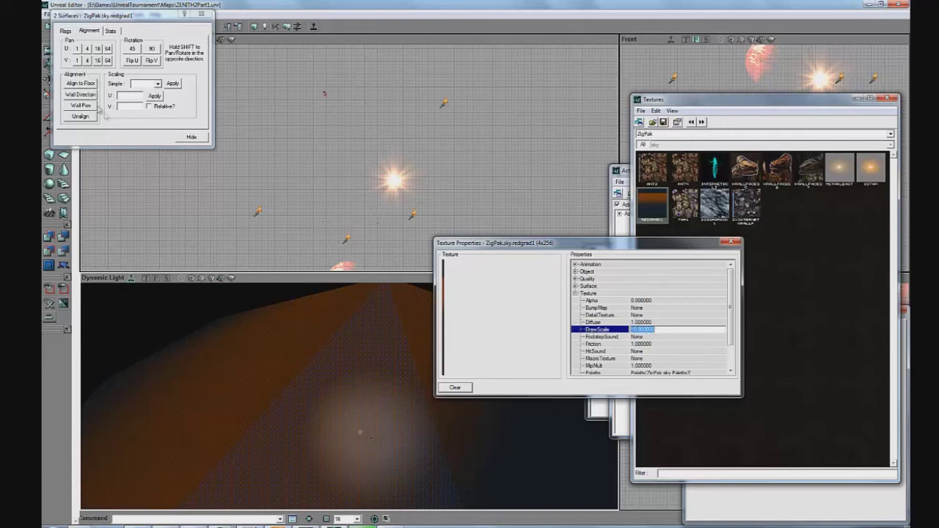
pyautogui.write('10')
pyautogui.press('Return')
pyautogui.moveTo(350, 397); pyautogui.dragTo(349, 384, button='right')
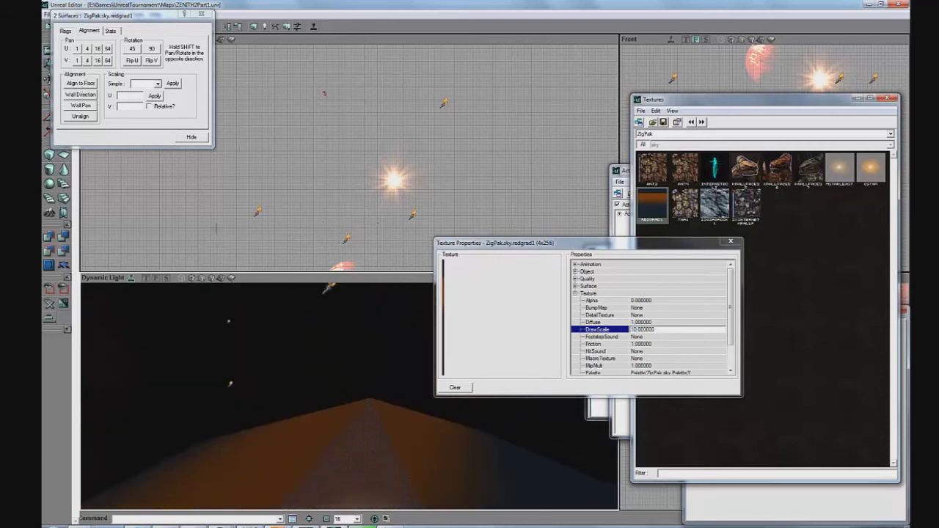
pyautogui.click(729, 243)
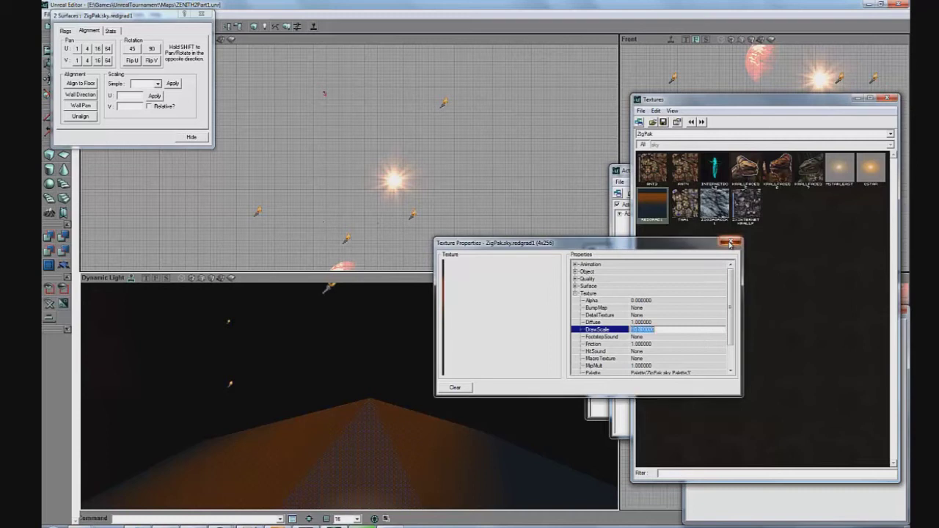
# Step: Try aligning the two selected horizon surfaces to the floor and undo the alignment
pyautogui.moveTo(361, 409); pyautogui.dragTo(357, 392)
pyautogui.click(93, 87)
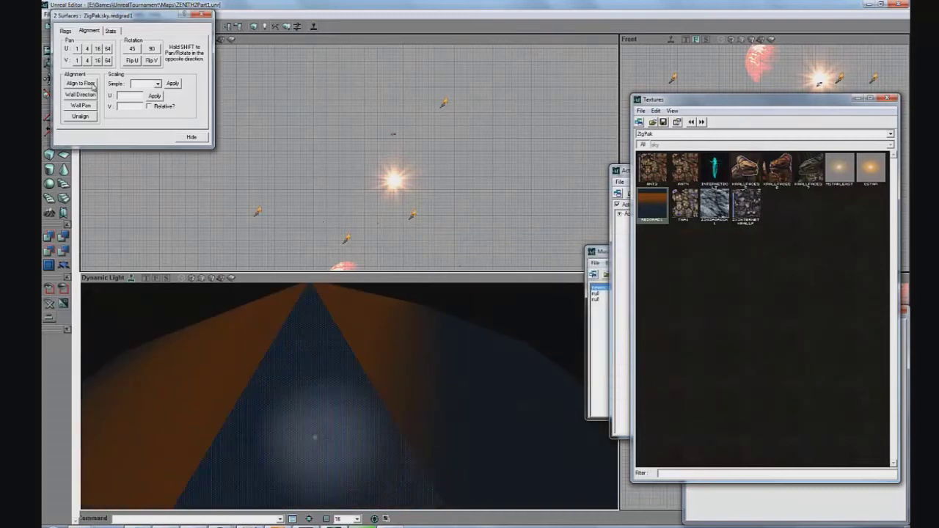
pyautogui.moveTo(72, 15); pyautogui.dragTo(133, 37)
pyautogui.click(64, 15)
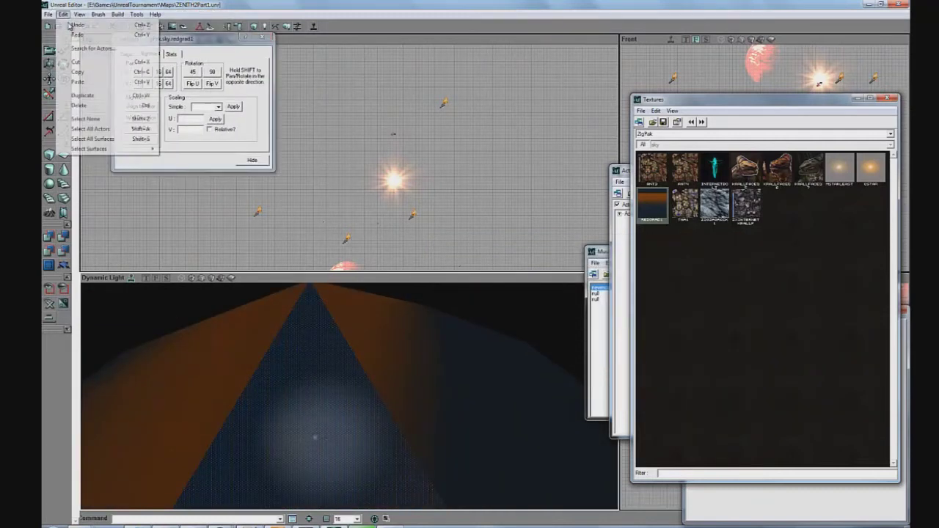
pyautogui.click(77, 25)
# Step: Add the remaining redgrad1 surfaces of the horizon dome to the selection
pyautogui.rightClick(397, 346)
pyautogui.moveTo(350, 395); pyautogui.dragTo(334, 409)
pyautogui.rightClick(368, 373)
pyautogui.rightClick(257, 400)
pyautogui.keyDown('ctrl'); pyautogui.click(225, 396); pyautogui.keyUp('ctrl')
pyautogui.rightClick(225, 396)
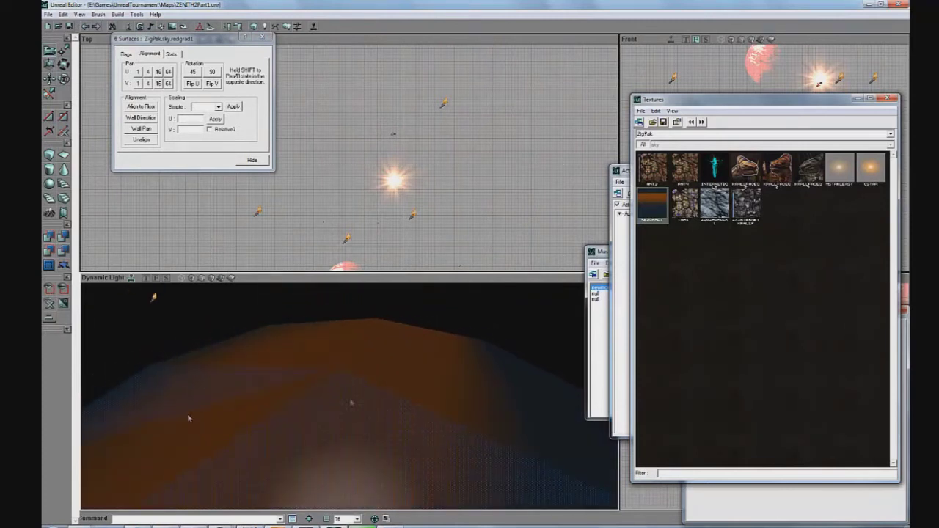
pyautogui.rightClick(188, 417)
pyautogui.rightClick(291, 349)
pyautogui.rightClick(430, 332)
pyautogui.moveTo(335, 332); pyautogui.dragTo(385, 341)
pyautogui.rightClick(332, 340)
pyautogui.rightClick(507, 381)
pyautogui.rightClick(490, 409)
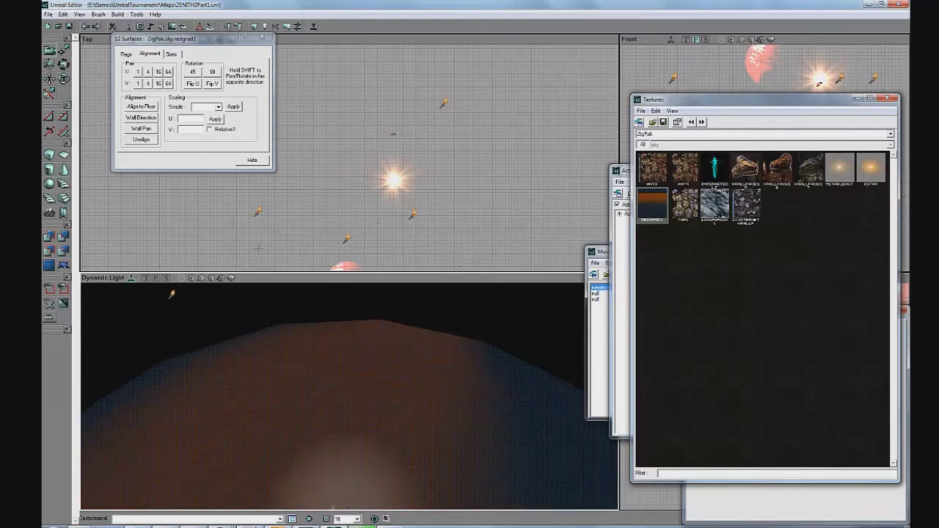
# Step: Align all the selected horizon surfaces to the floor and try the Texture Pan tool on them
pyautogui.click(146, 110)
pyautogui.moveTo(360, 407); pyautogui.dragTo(349, 391)
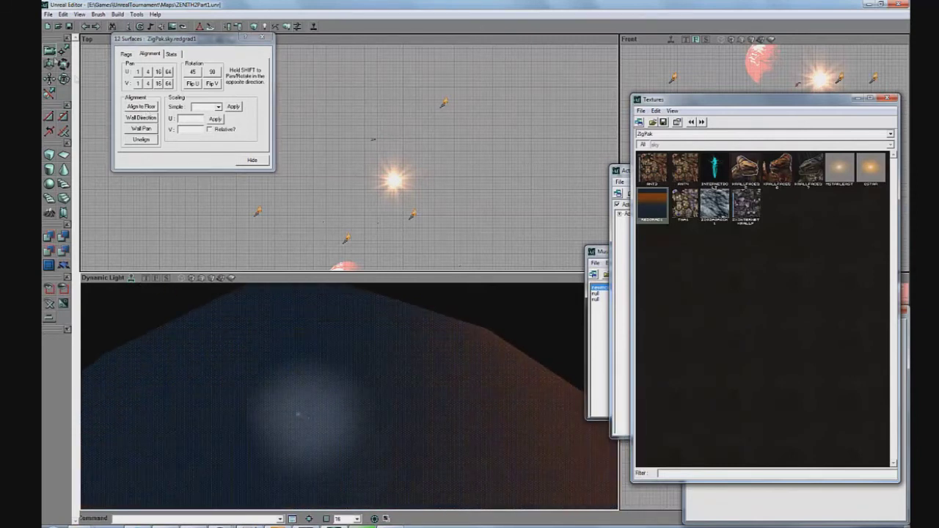
pyautogui.click(147, 110)
pyautogui.click(50, 81)
pyautogui.moveTo(354, 400); pyautogui.dragTo(345, 397)
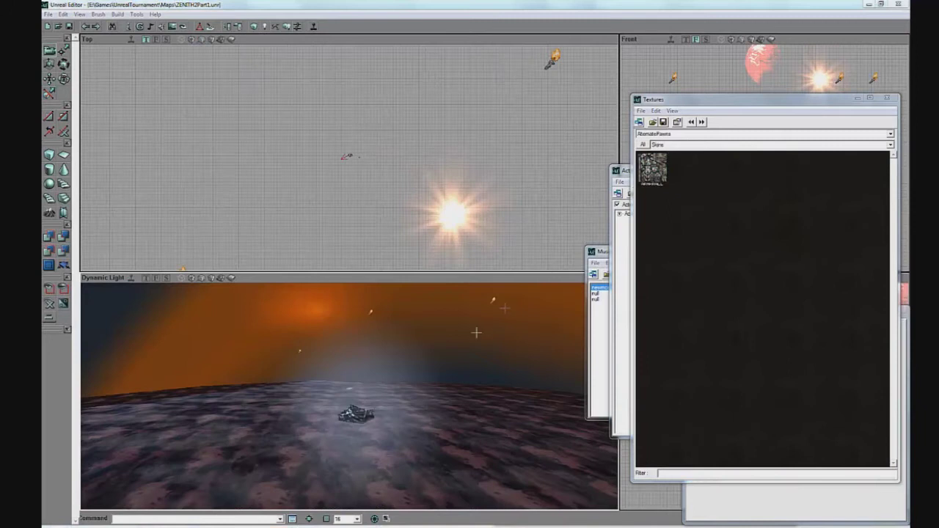
# Step: Inspect the Display properties of the sky box star's TorchFlame actor and close them
pyautogui.moveTo(476, 333); pyautogui.dragTo(488, 439)
pyautogui.doubleClick(370, 372)
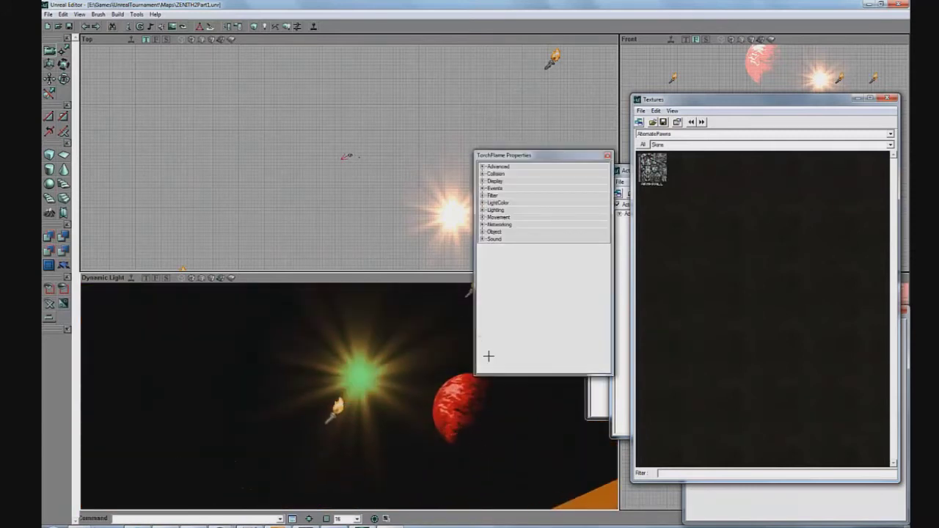
pyautogui.doubleClick(505, 182)
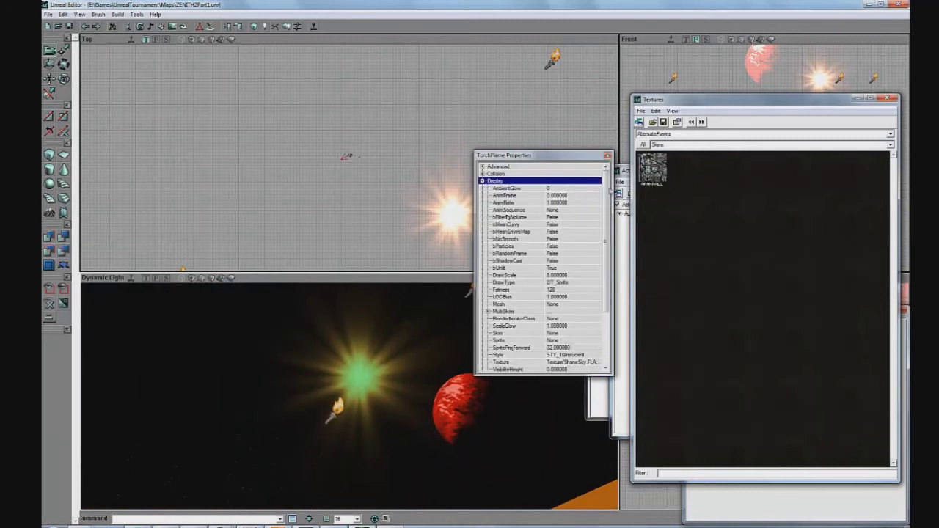
pyautogui.click(607, 156)
pyautogui.click(653, 124)
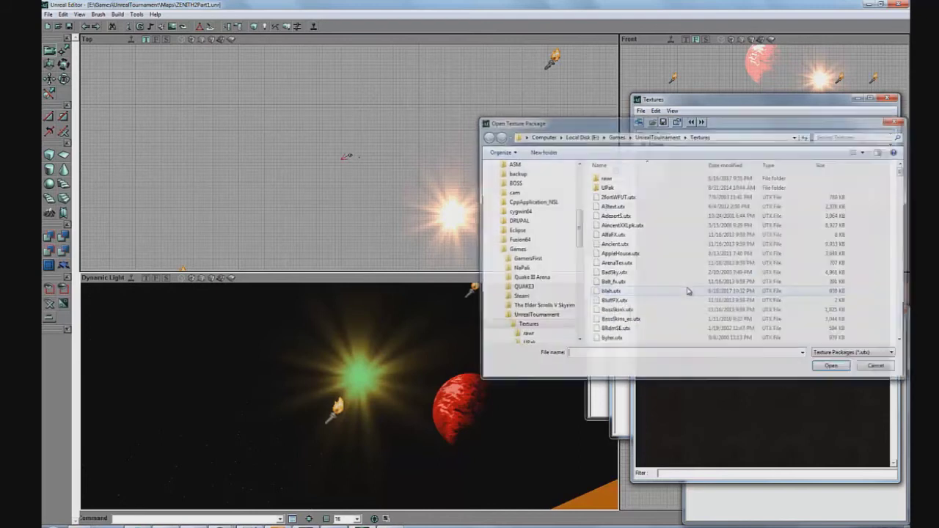
pyautogui.click(688, 291)
pyautogui.press('x')
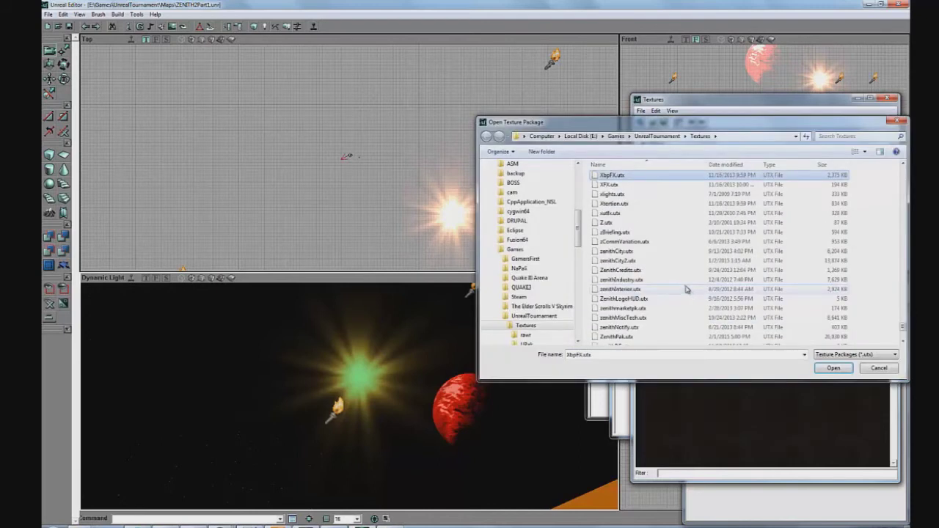
pyautogui.click(686, 288)
pyautogui.press('s')
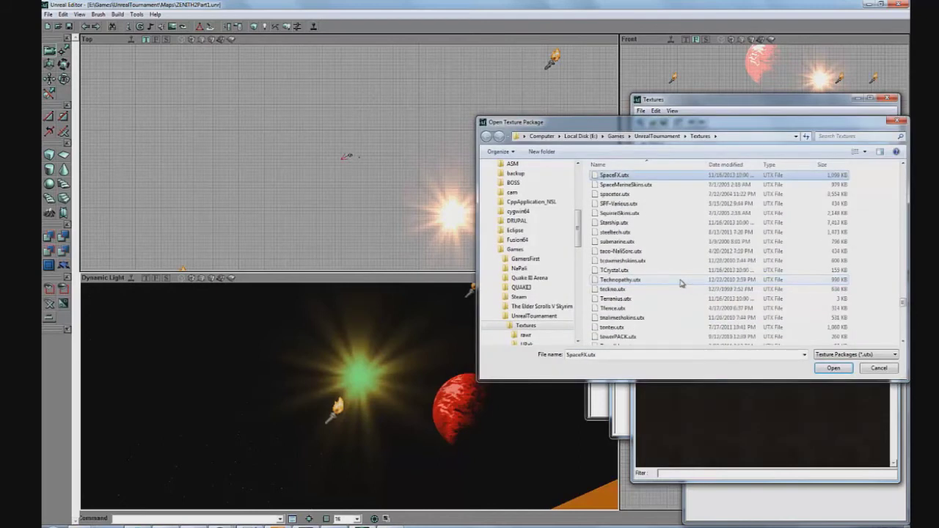
pyautogui.click(884, 371)
# Step: Examine the level's rocky walls and the sky above them in the 3D view
pyautogui.moveTo(559, 373); pyautogui.dragTo(350, 403, button='right')
pyautogui.moveTo(350, 403)
pyautogui.mouseDown()
pyautogui.moveTo(480, 363)
pyautogui.moveTo(345, 393)
pyautogui.mouseUp()
pyautogui.moveTo(345, 393); pyautogui.dragTo(343, 393, button='right')
pyautogui.moveTo(342, 393)
pyautogui.mouseDown()
pyautogui.moveTo(349, 397)
pyautogui.moveTo(345, 384)
pyautogui.moveTo(424, 356)
pyautogui.mouseUp()
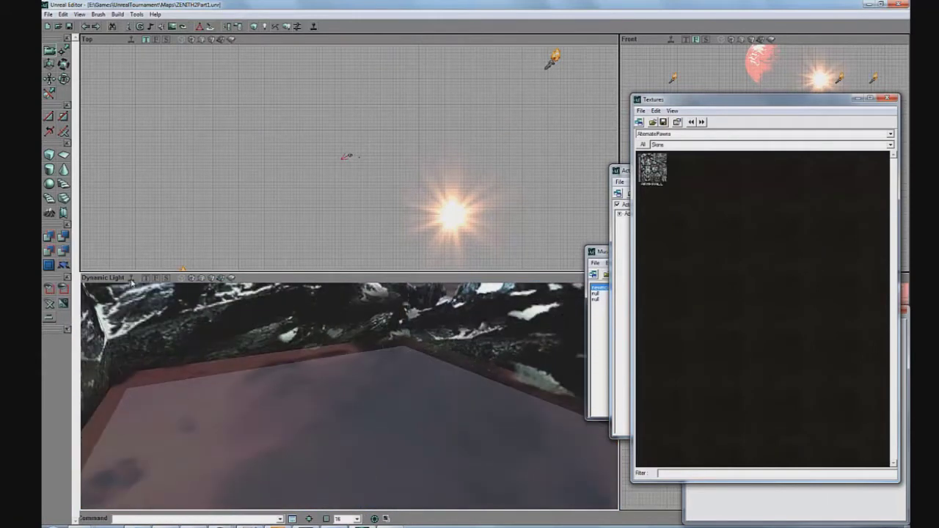
pyautogui.moveTo(132, 283); pyautogui.dragTo(345, 393)
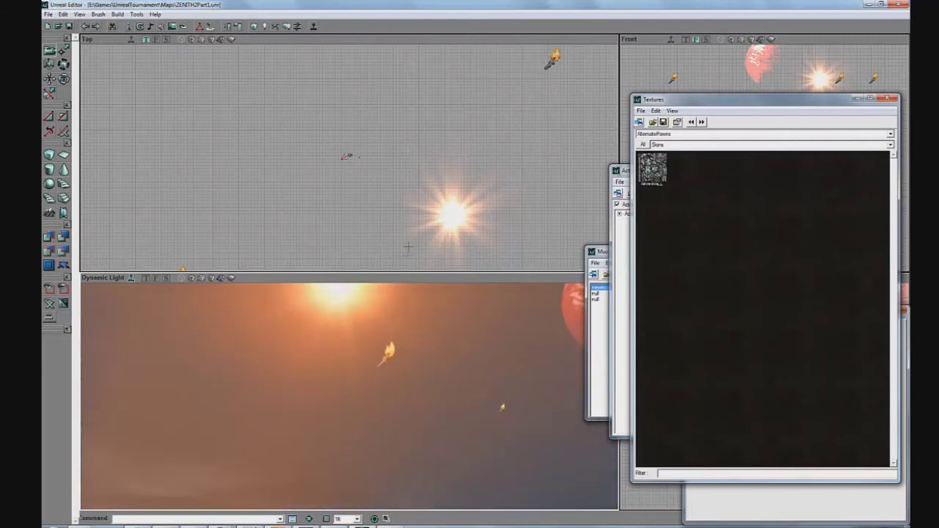
# Step: Switch the Top viewport to a Dynamic Light 3D view, and open and close the Camera properties
pyautogui.click(225, 40)
pyautogui.moveTo(299, 153); pyautogui.dragTo(323, 172)
pyautogui.doubleClick(324, 201)
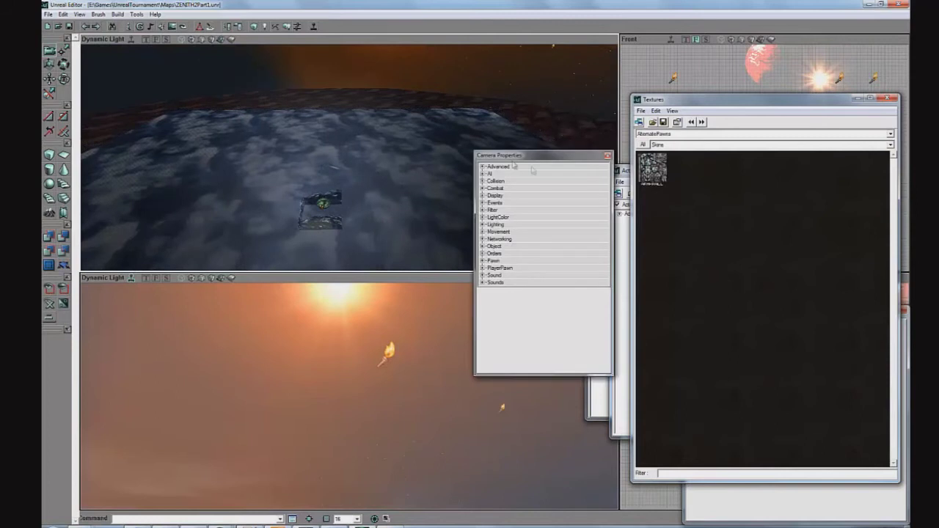
pyautogui.click(608, 156)
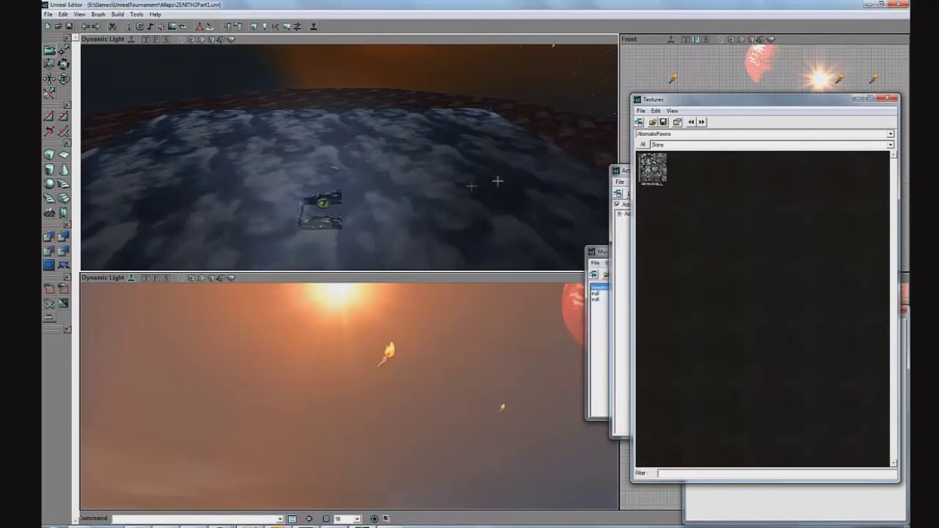
# Step: Compare the star and red planet inside the sky box with the sky seen from the level
pyautogui.moveTo(497, 180); pyautogui.dragTo(347, 157, button='right')
pyautogui.moveTo(347, 157); pyautogui.dragTo(347, 156)
pyautogui.click(343, 82)
pyautogui.moveTo(366, 235); pyautogui.dragTo(350, 157, button='right')
pyautogui.moveTo(337, 323); pyautogui.dragTo(338, 424, button='right')
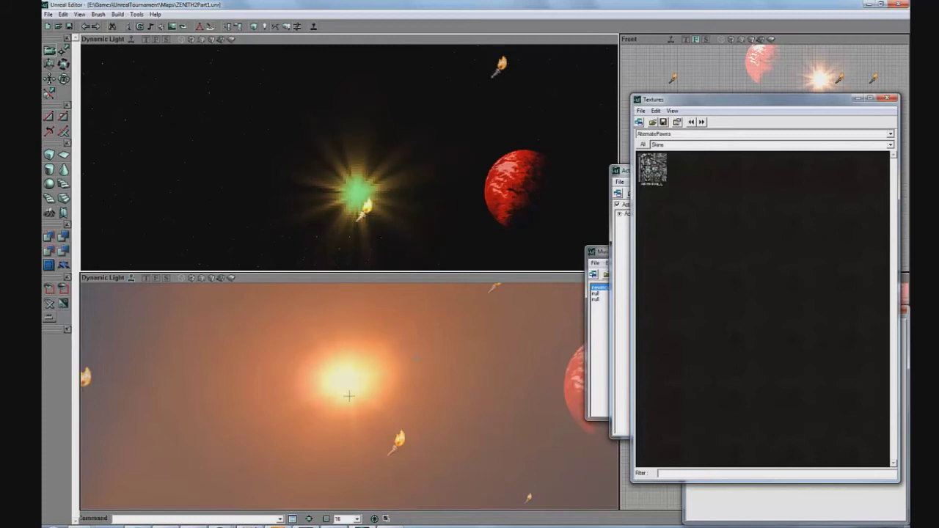
pyautogui.moveTo(349, 397); pyautogui.dragTo(359, 341, button='right')
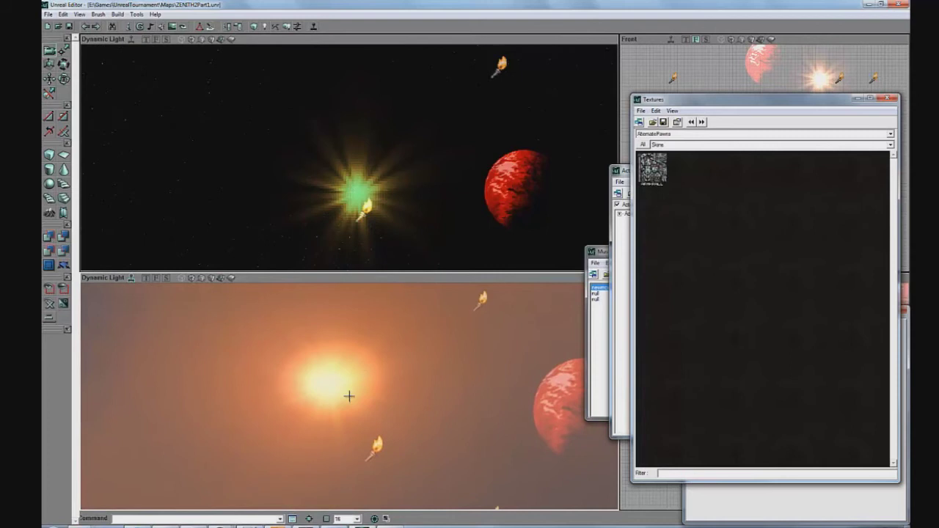
# Step: Inspect the Surface Properties flags of the glow surface above the sky box horizon and close them
pyautogui.moveTo(349, 396); pyautogui.dragTo(349, 397, button='right')
pyautogui.moveTo(349, 396); pyautogui.dragTo(360, 363)
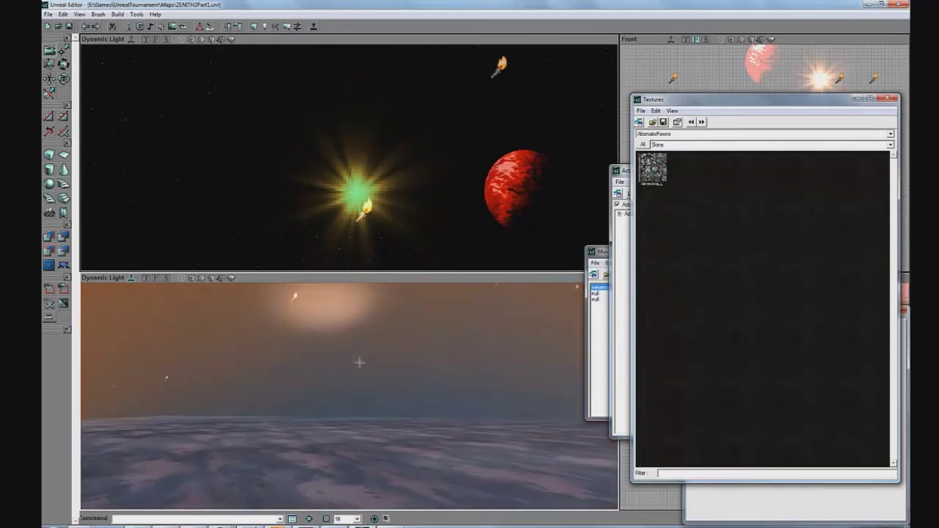
pyautogui.moveTo(359, 362); pyautogui.dragTo(376, 347, button='right')
pyautogui.moveTo(344, 395); pyautogui.dragTo(349, 396, button='right')
pyautogui.rightClick(271, 325)
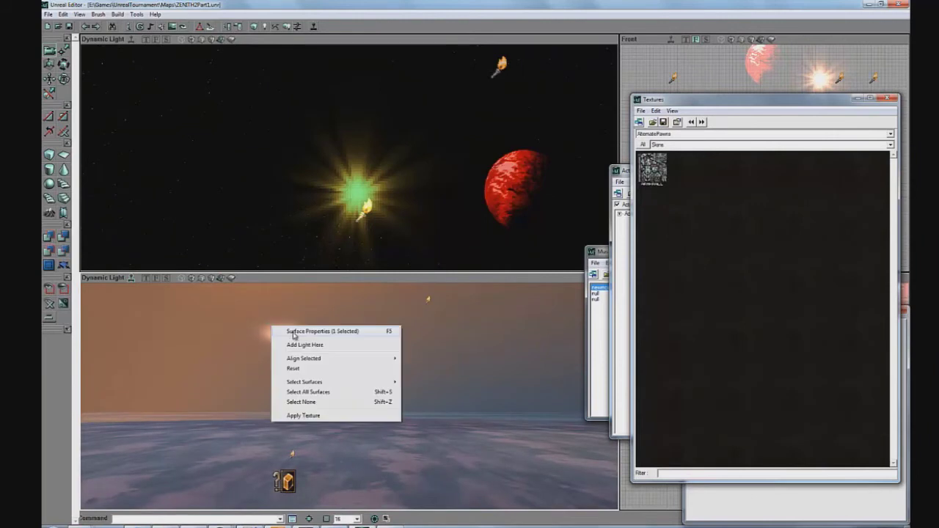
pyautogui.click(294, 329)
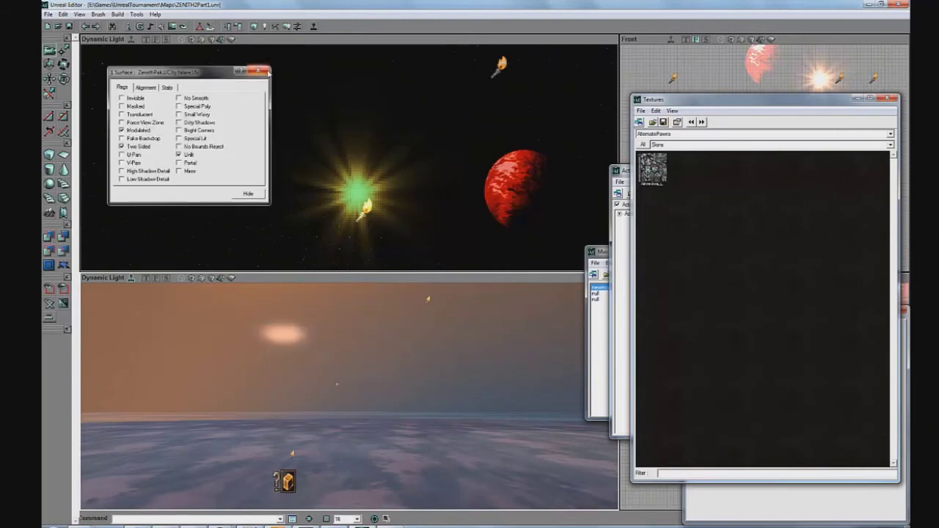
pyautogui.click(265, 72)
# Step: Examine the sky box's cloud floor, and check the Surface Properties flags of its cloud surfaces before closing them
pyautogui.moveTo(349, 317); pyautogui.dragTo(345, 395, button='right')
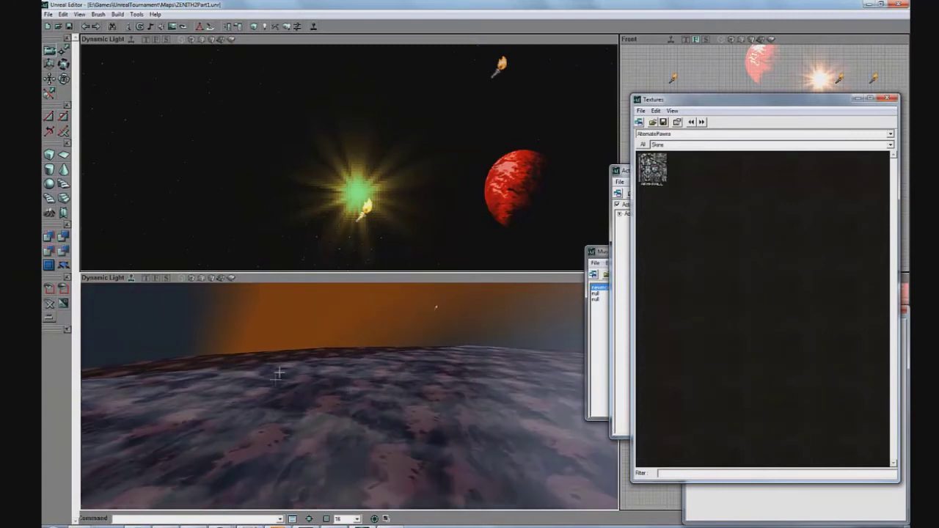
pyautogui.moveTo(271, 396); pyautogui.dragTo(334, 327, button='right')
pyautogui.moveTo(368, 353); pyautogui.dragTo(296, 400, button='right')
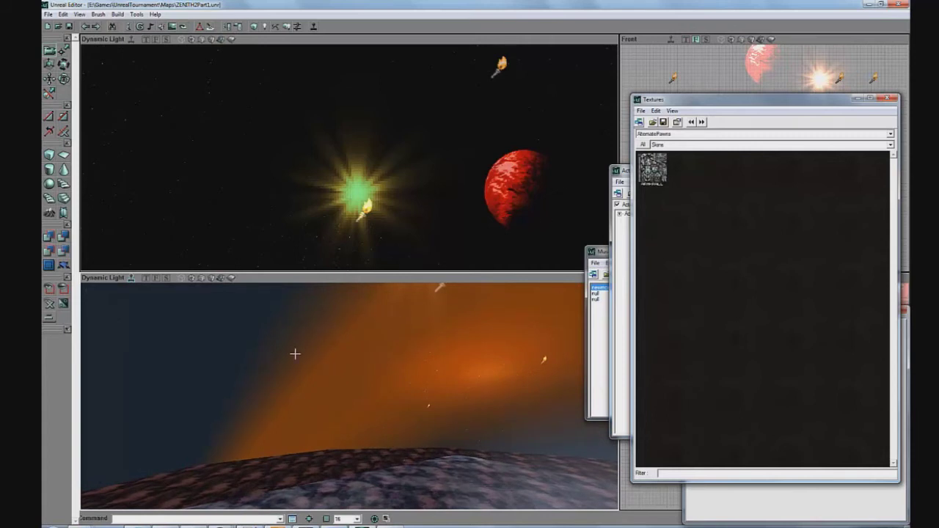
pyautogui.moveTo(320, 364); pyautogui.dragTo(349, 397, button='right')
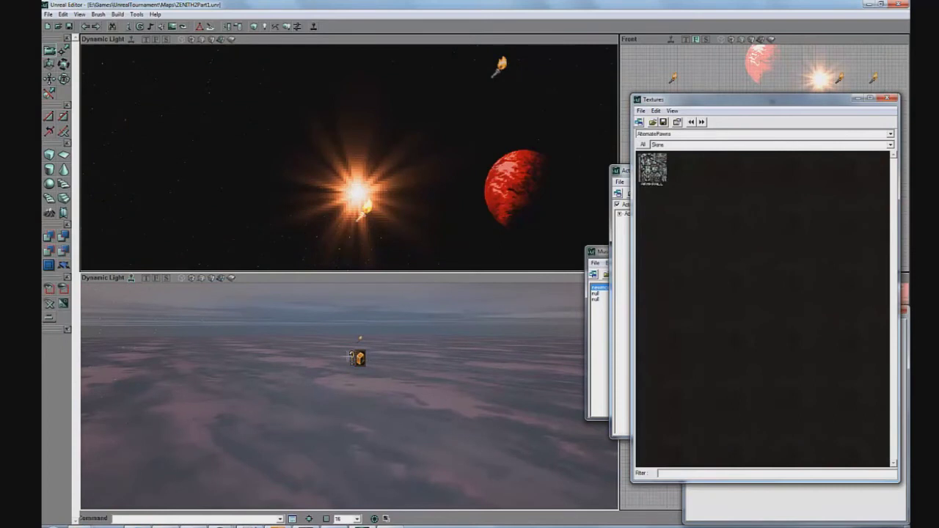
pyautogui.moveTo(349, 401); pyautogui.dragTo(286, 375)
pyautogui.moveTo(193, 407); pyautogui.dragTo(206, 409)
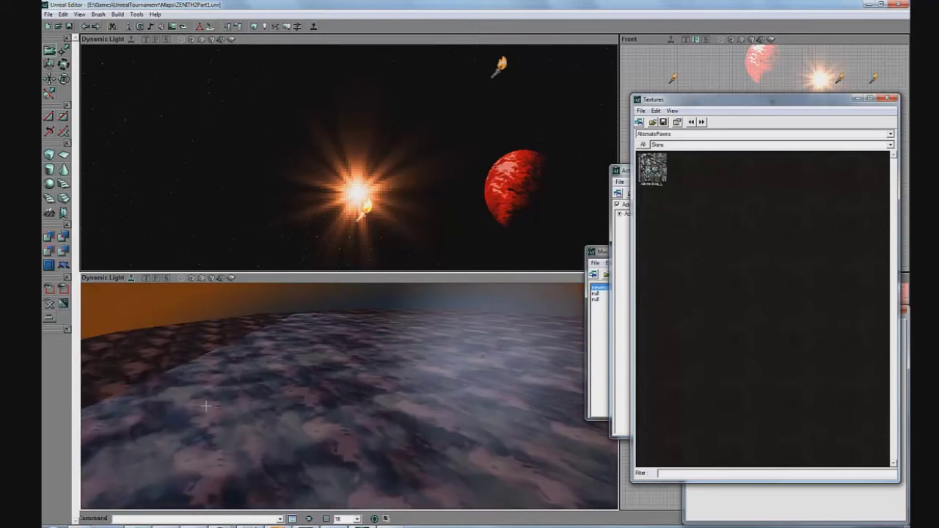
pyautogui.rightClick(212, 409)
pyautogui.click(248, 415)
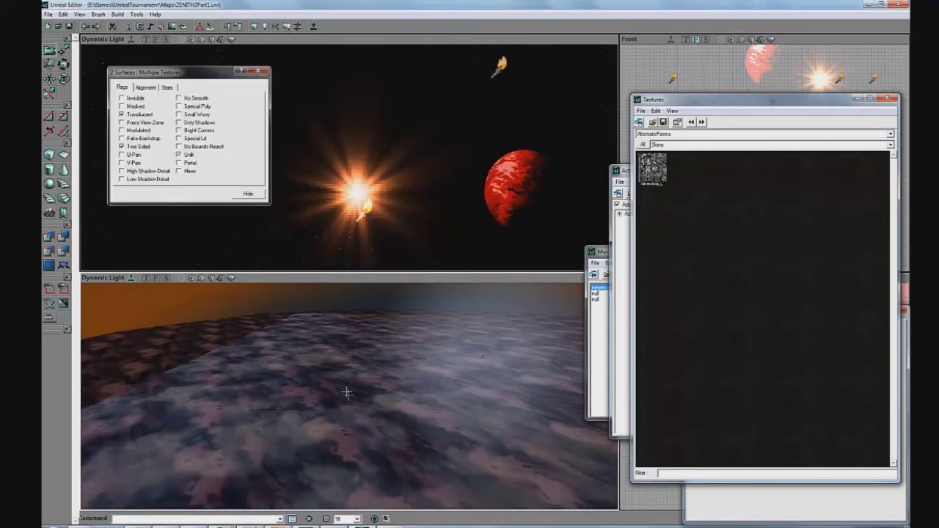
pyautogui.moveTo(346, 389); pyautogui.dragTo(287, 357, button='right')
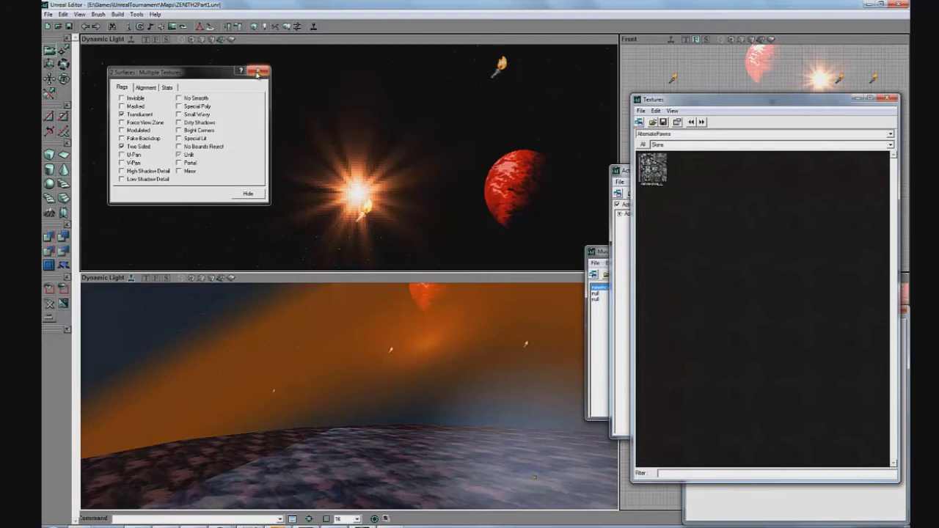
pyautogui.click(257, 73)
# Step: Open the SkyZoneInfo actor's properties in the sky box and review its ZoneInfo settings
pyautogui.moveTo(352, 396); pyautogui.dragTo(383, 378, button='right')
pyautogui.moveTo(349, 393); pyautogui.dragTo(326, 379)
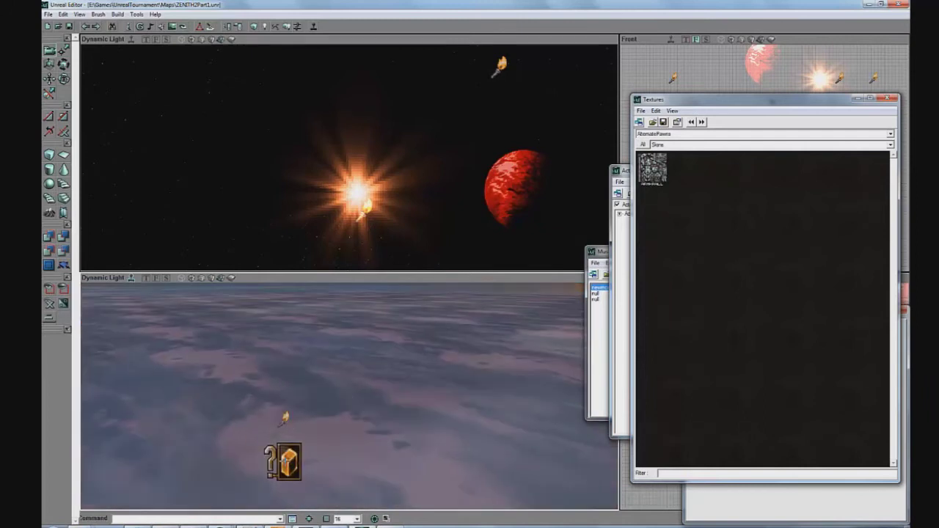
pyautogui.doubleClick(285, 462)
pyautogui.rightClick(284, 463)
pyautogui.click(509, 271)
pyautogui.doubleClick(510, 268)
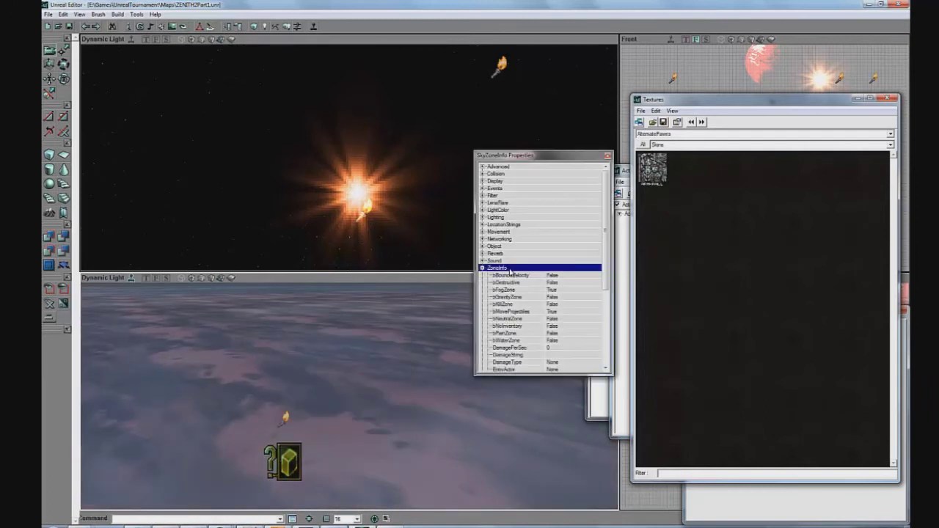
pyautogui.doubleClick(510, 269)
# Step: Review the SkyZoneInfo actor's ZoneLight TexUPanSpeed setting, watch the cloud surfaces, and close the properties
pyautogui.doubleClick(503, 275)
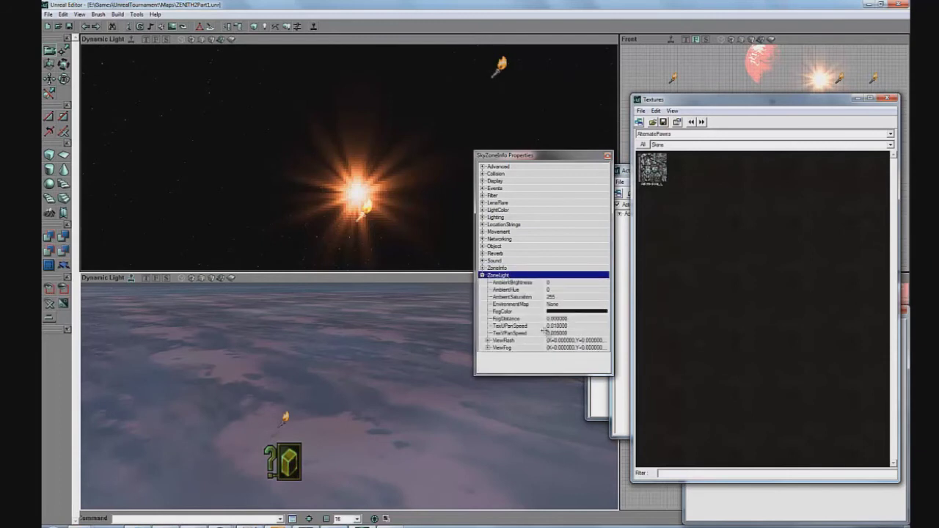
pyautogui.click(557, 326)
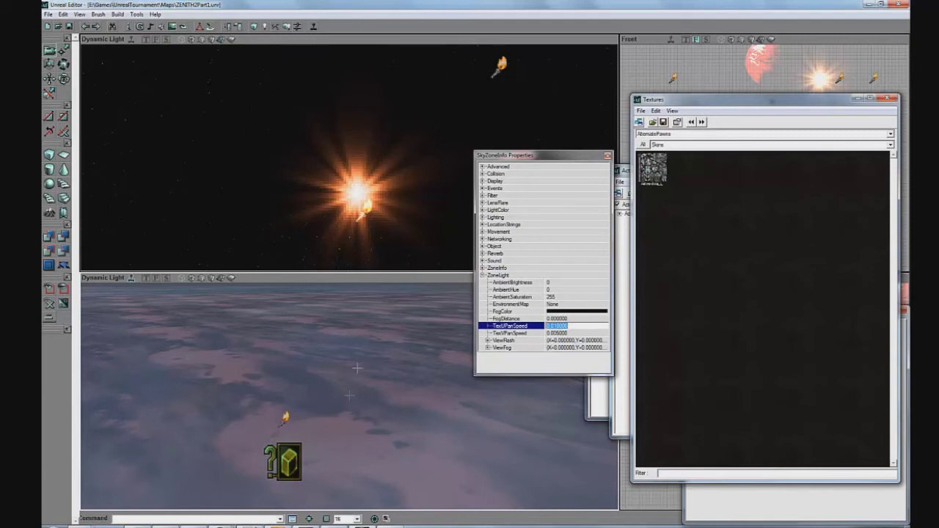
pyautogui.moveTo(357, 367); pyautogui.dragTo(349, 396)
pyautogui.moveTo(349, 395); pyautogui.dragTo(348, 394, button='right')
pyautogui.moveTo(348, 394); pyautogui.dragTo(362, 345)
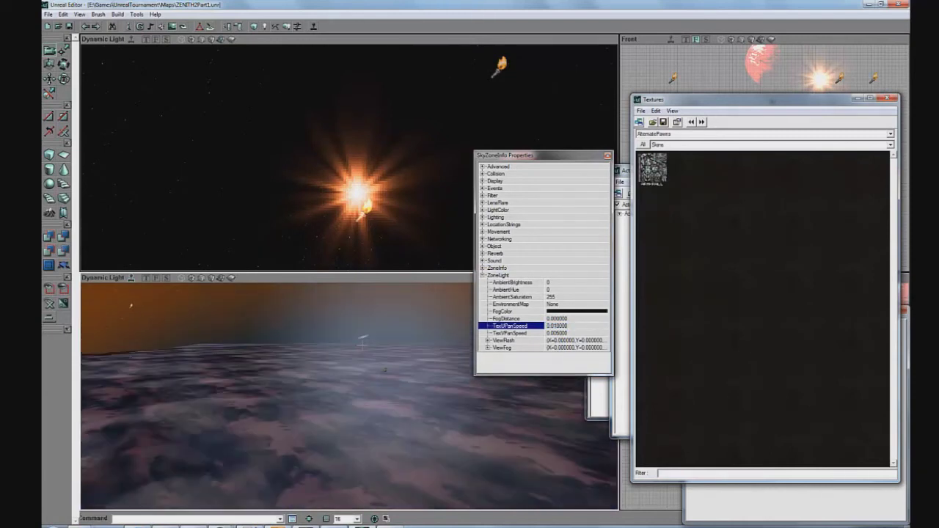
pyautogui.click(606, 157)
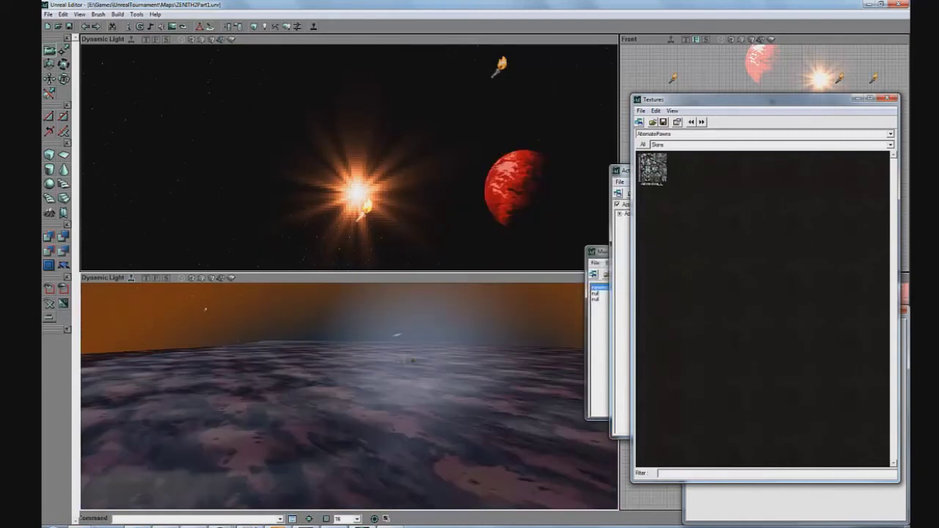
# Step: Inspect the Surface Properties flags of a single cloud layer surface, close them and look across the horizon
pyautogui.moveTo(248, 389); pyautogui.dragTo(347, 396)
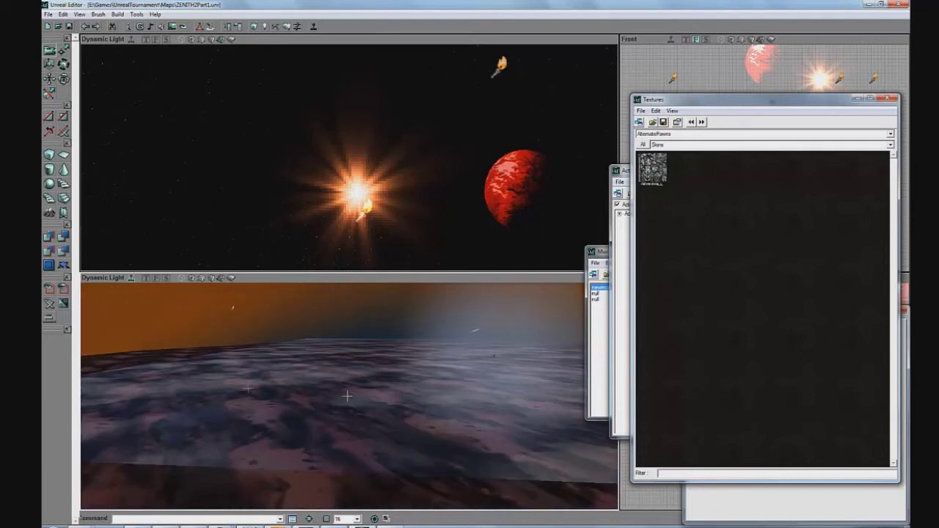
pyautogui.rightClick(225, 396)
pyautogui.click(236, 401)
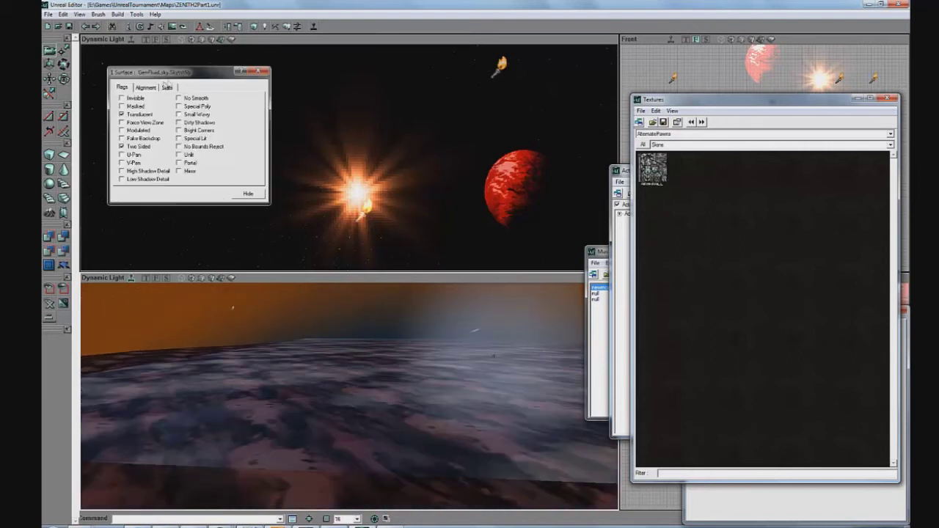
pyautogui.click(263, 72)
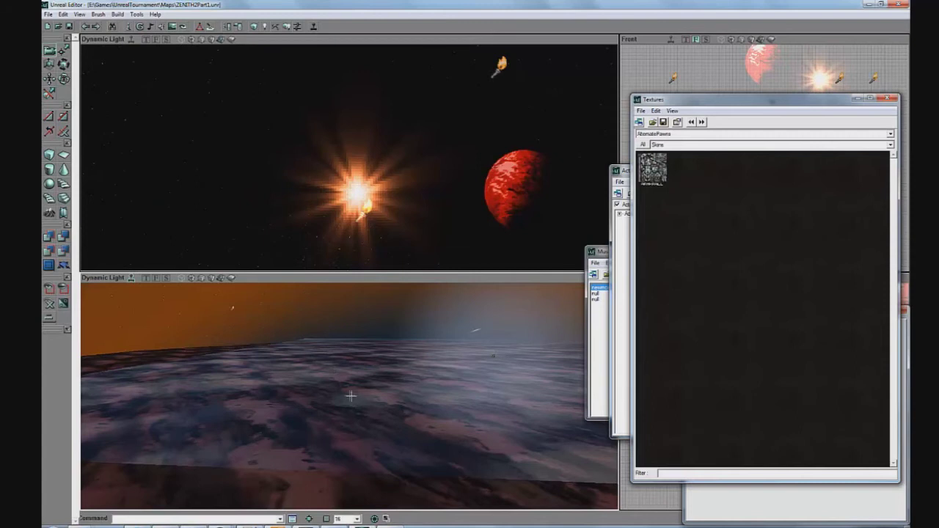
pyautogui.moveTo(350, 396); pyautogui.dragTo(349, 392)
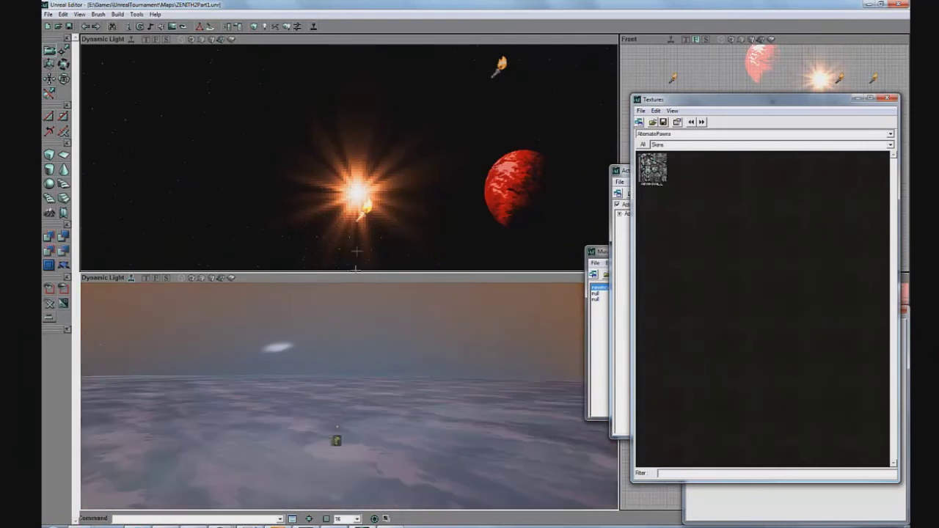
# Step: Switch the upper 3D viewport to Wireframe and then Textured while moving its camera from the sky box to the rocky terrain
pyautogui.click(182, 42)
pyautogui.moveTo(266, 123); pyautogui.dragTo(349, 158)
pyautogui.moveTo(355, 379); pyautogui.dragTo(328, 377)
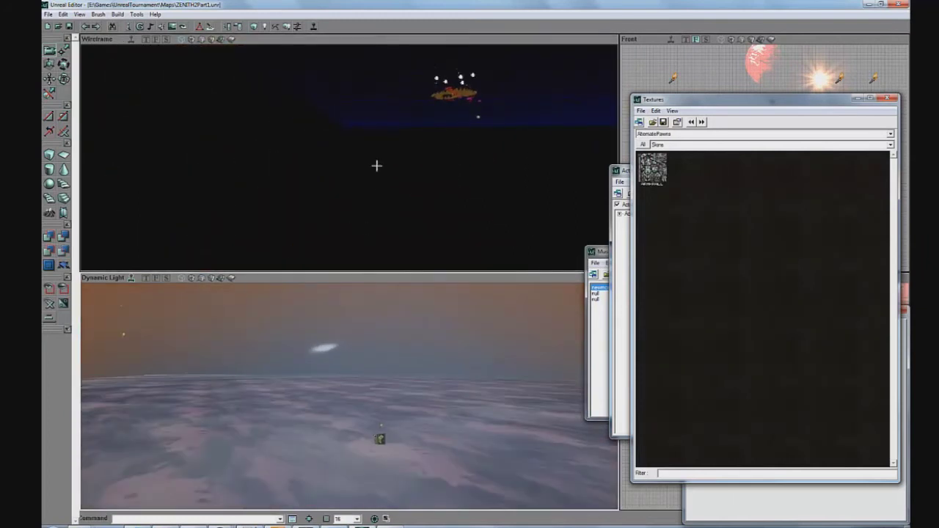
pyautogui.moveTo(350, 131); pyautogui.dragTo(467, 106)
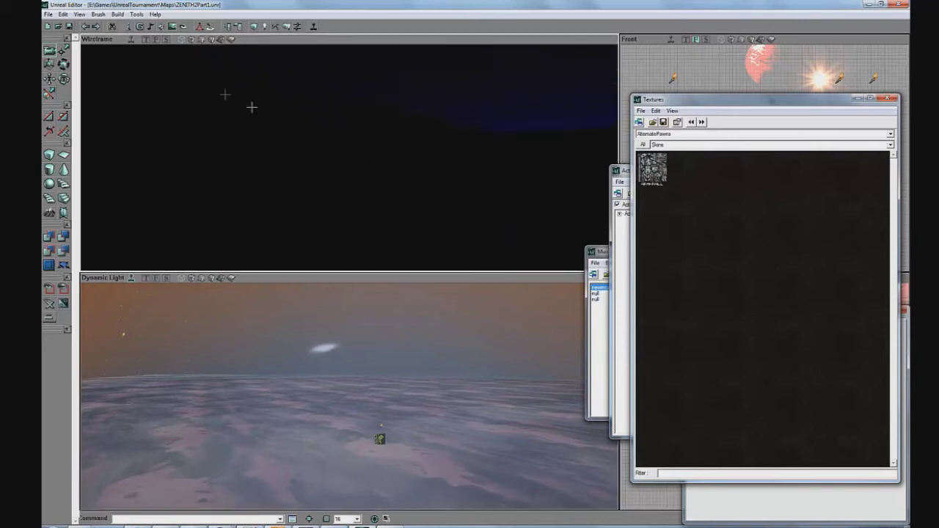
pyautogui.moveTo(381, 144); pyautogui.dragTo(330, 151)
pyautogui.rightClick(298, 39)
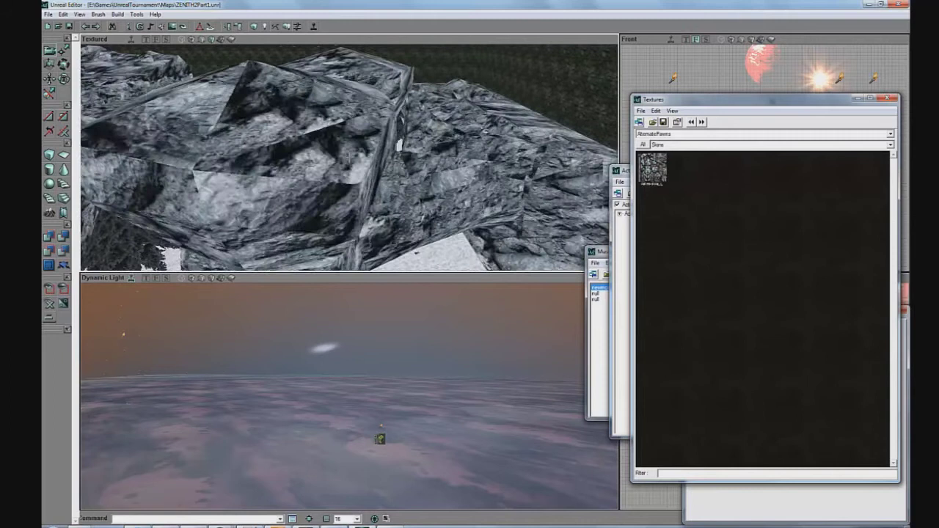
# Step: Search the level's actors for "zone" and jump to ZoneInfo0, ZoneInfo1 and ZoneInfo2 in turn
pyautogui.click(113, 27)
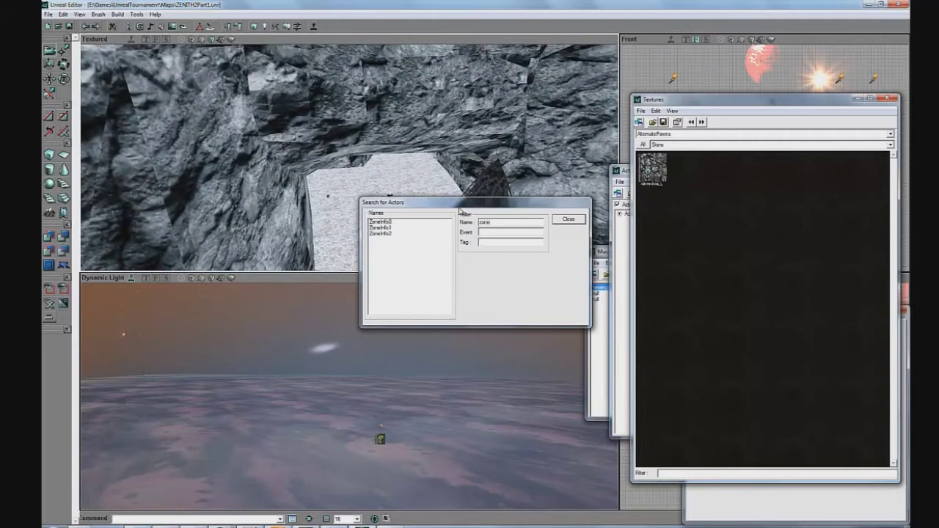
pyautogui.doubleClick(380, 222)
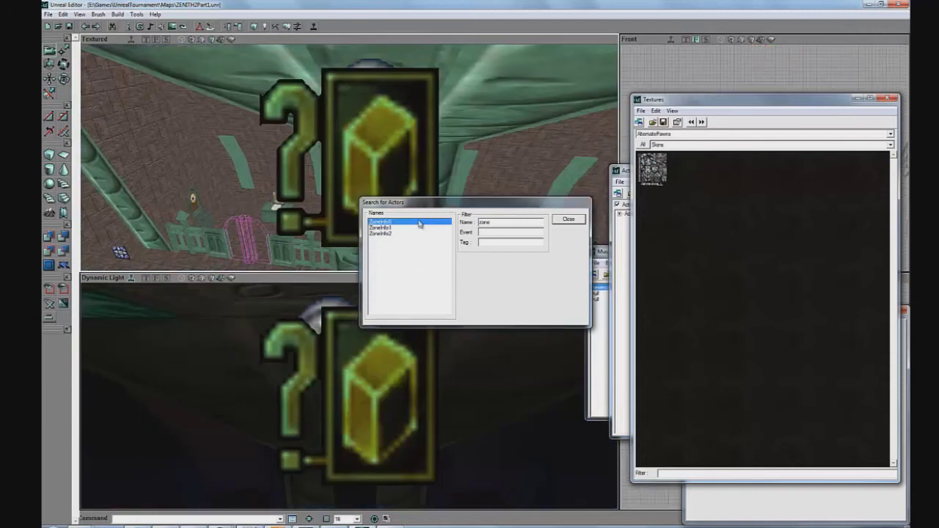
pyautogui.doubleClick(418, 229)
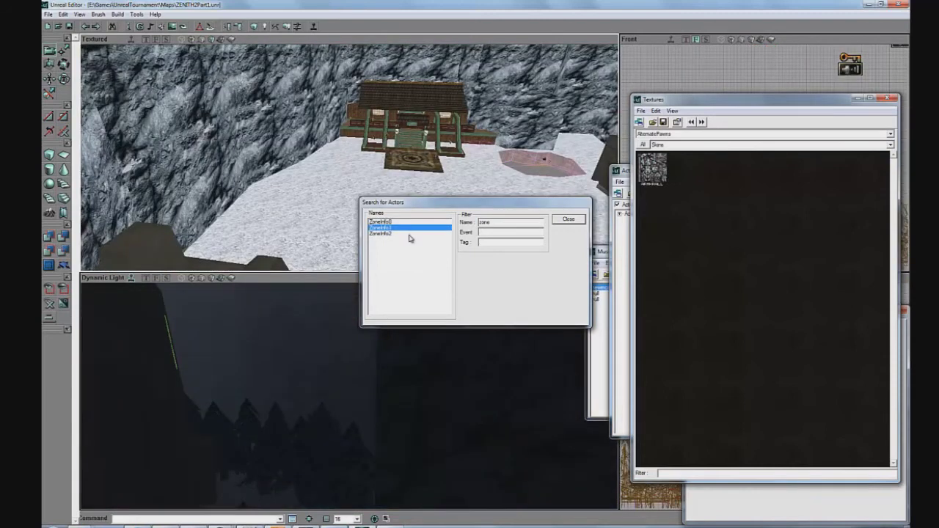
pyautogui.doubleClick(411, 235)
# Step: Open the ZoneInfo2 actor's properties and select bFogZone among its ZoneInfo settings
pyautogui.moveTo(348, 150); pyautogui.dragTo(382, 182)
pyautogui.doubleClick(374, 188)
pyautogui.doubleClick(501, 269)
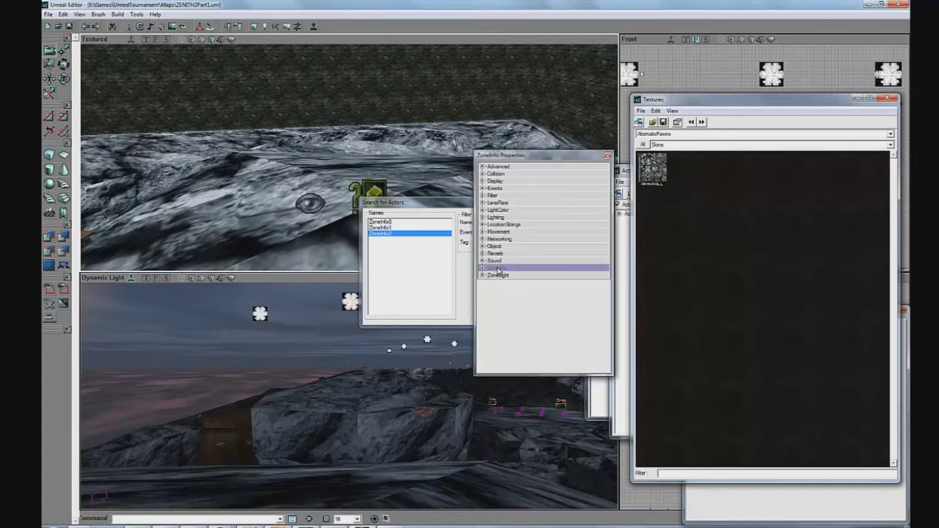
pyautogui.click(570, 291)
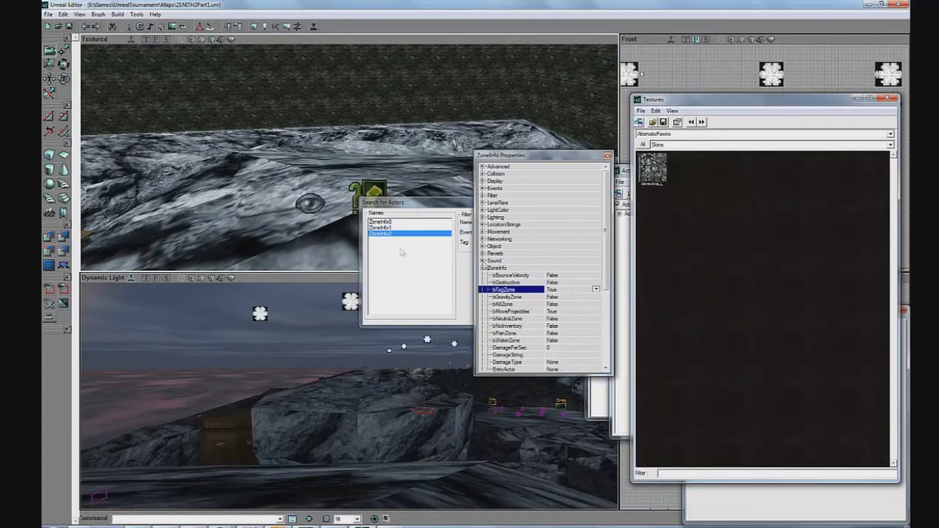
# Step: Switch the upper 3D viewport to Dynamic Light with realtime preview and look toward the sky over the rocks
pyautogui.click(220, 41)
pyautogui.moveTo(350, 157); pyautogui.dragTo(151, 48, button='right')
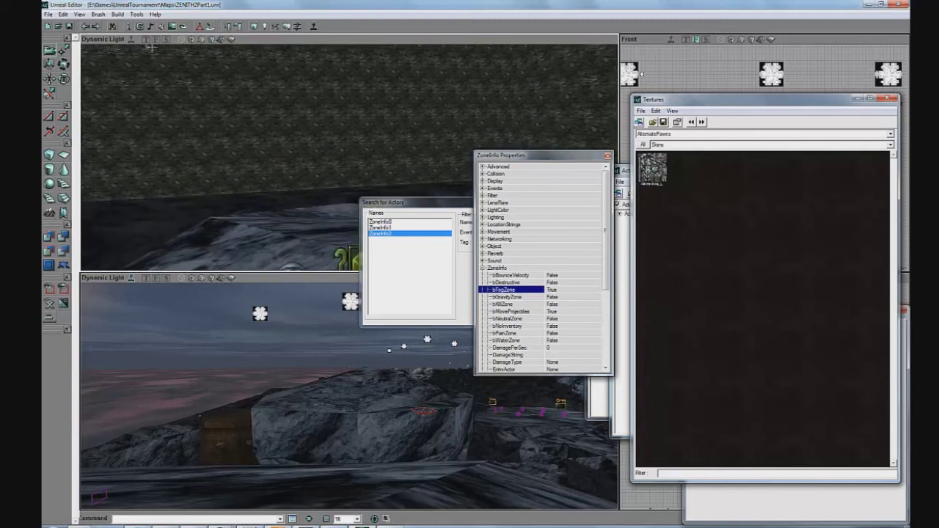
pyautogui.click(133, 39)
pyautogui.moveTo(220, 140); pyautogui.dragTo(351, 159, button='right')
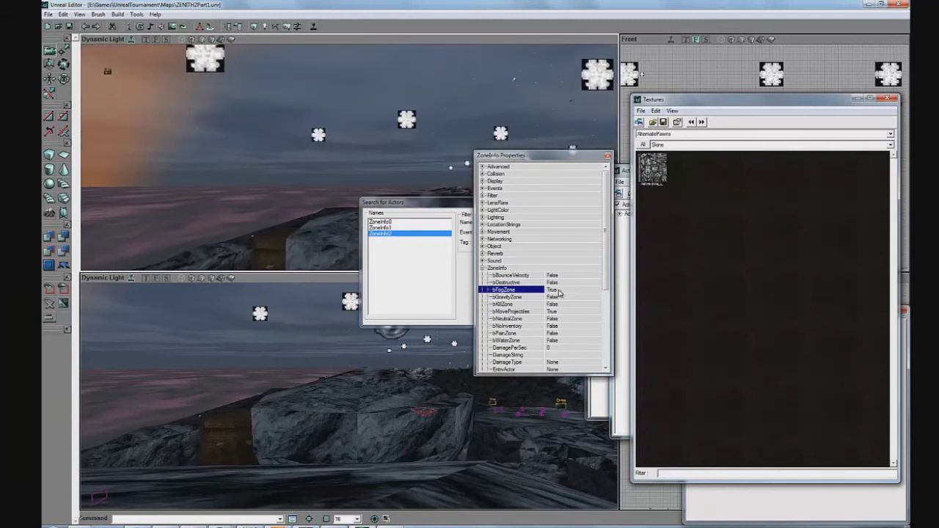
# Step: Toggle ZoneInfo2's bFogZone off and back on while examining the sky in both 3D viewports
pyautogui.doubleClick(559, 291)
pyautogui.doubleClick(563, 293)
pyautogui.moveTo(251, 219); pyautogui.dragTo(350, 159, button='right')
pyautogui.moveTo(351, 160); pyautogui.dragTo(219, 209)
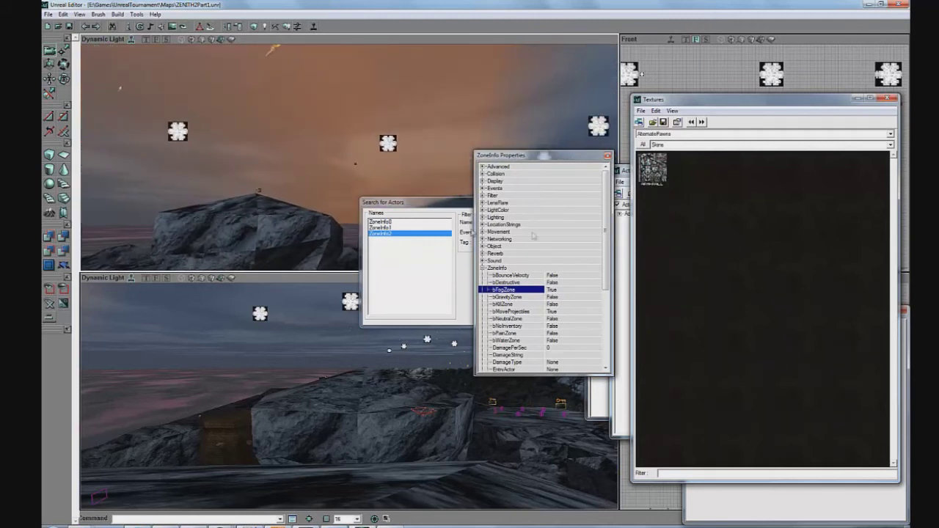
pyautogui.doubleClick(561, 294)
pyautogui.moveTo(300, 340); pyautogui.dragTo(217, 373)
pyautogui.moveTo(309, 338); pyautogui.dragTo(343, 391)
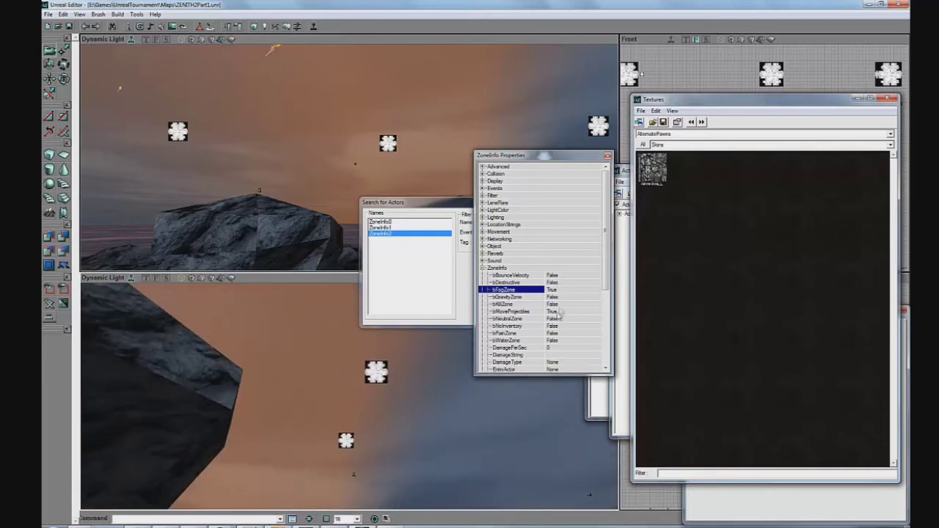
# Step: Set ZoneInfo2's bFogZone to False and back to True, and view the star and red planet from the level
pyautogui.click(568, 291)
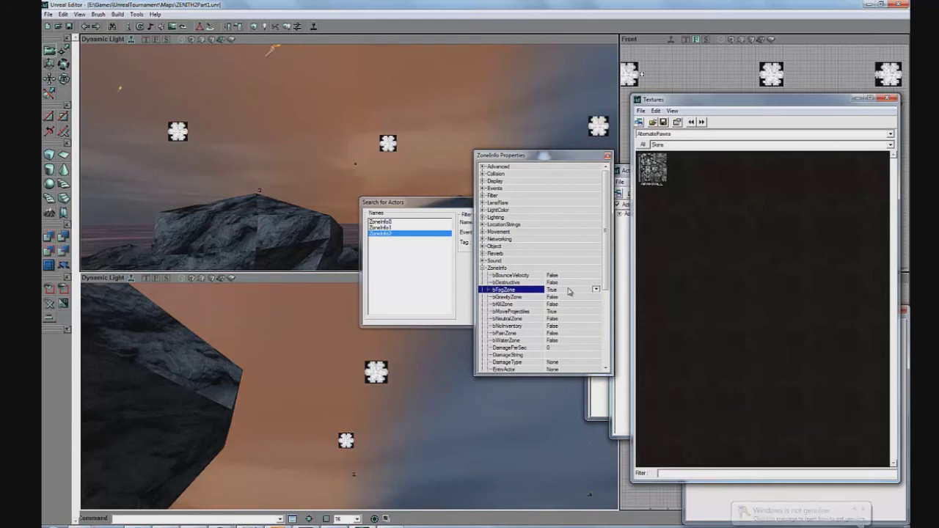
pyautogui.doubleClick(568, 291)
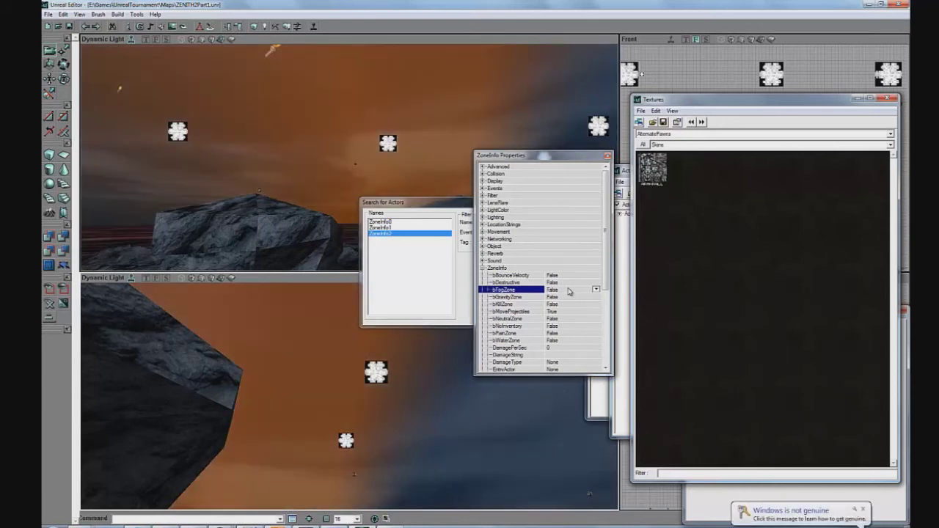
pyautogui.doubleClick(568, 291)
pyautogui.moveTo(347, 389); pyautogui.dragTo(347, 390)
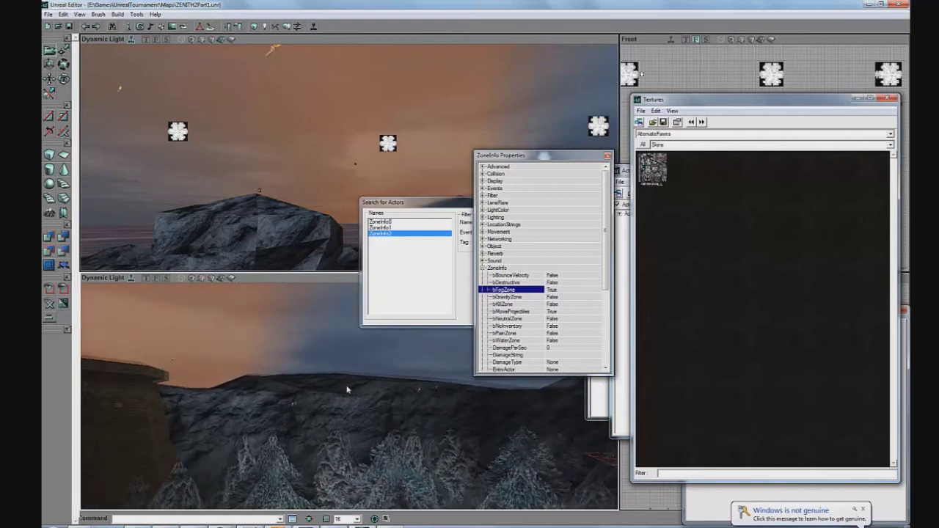
pyautogui.moveTo(347, 390)
pyautogui.mouseDown(button='right')
pyautogui.moveTo(384, 408)
pyautogui.moveTo(348, 392)
pyautogui.mouseUp(button='right')
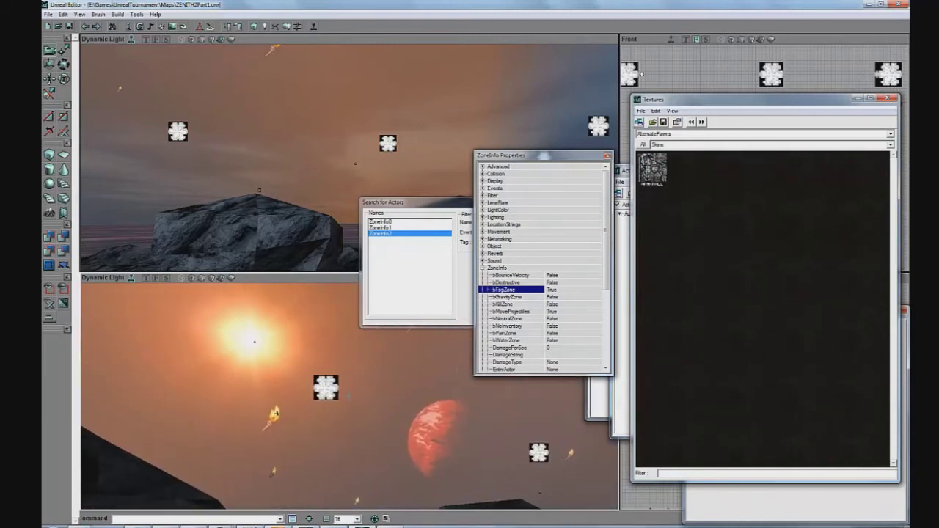
# Step: Look around the ZENITH7 map's ocean, shoreline and sunset sky in the lower 3D viewport
pyautogui.moveTo(410, 375); pyautogui.dragTo(350, 395, button='right')
pyautogui.moveTo(342, 395); pyautogui.dragTo(407, 373)
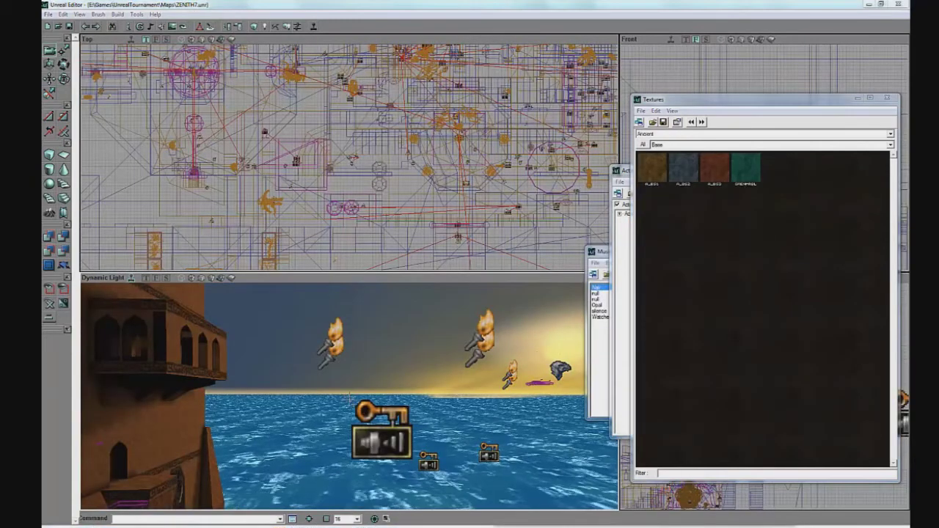
pyautogui.moveTo(349, 397); pyautogui.dragTo(349, 398, button='right')
pyautogui.moveTo(349, 397); pyautogui.dragTo(171, 294)
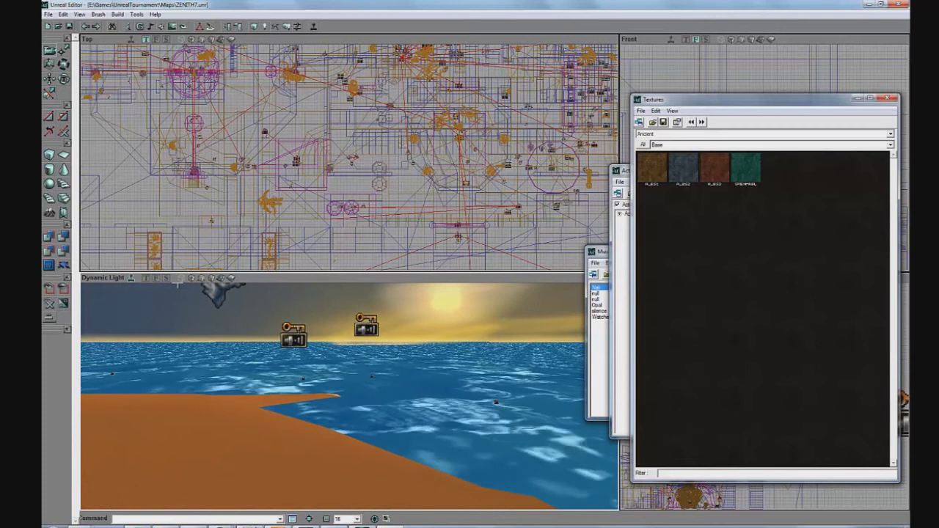
pyautogui.moveTo(257, 358); pyautogui.dragTo(352, 400)
pyautogui.moveTo(352, 401); pyautogui.dragTo(388, 298, button='right')
pyautogui.moveTo(446, 298); pyautogui.dragTo(346, 408, button='right')
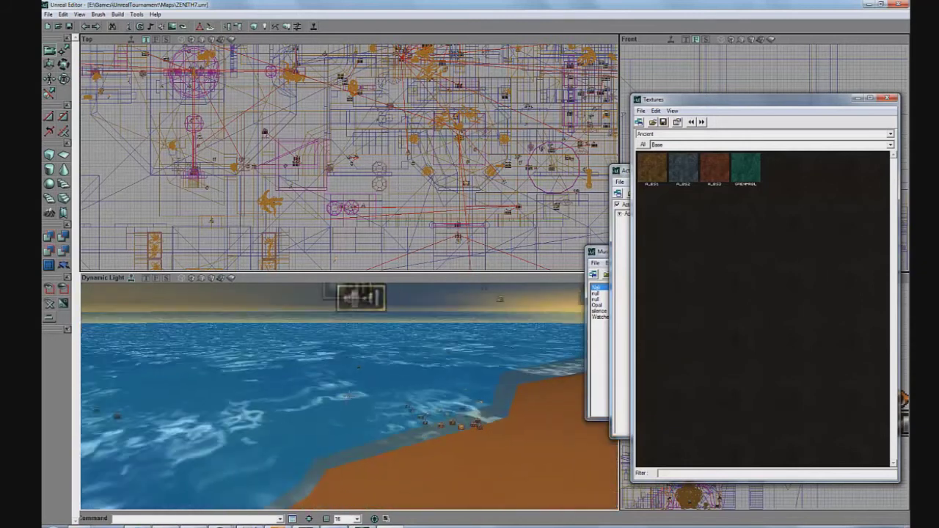
pyautogui.moveTo(346, 407); pyautogui.dragTo(319, 434)
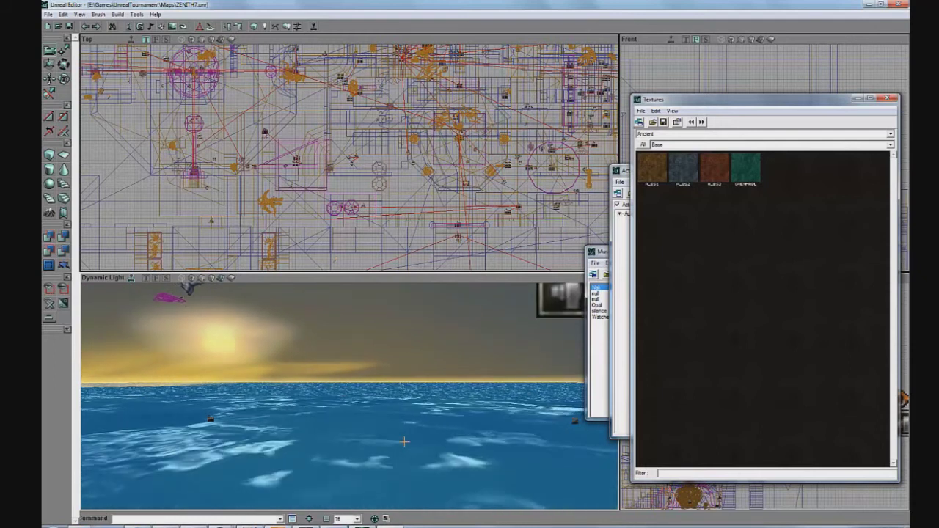
# Step: View the shoreline and surrounding sea geometry in Wireframe, and return the lower viewport to Dynamic Light facing the sunset
pyautogui.moveTo(389, 400); pyautogui.dragTo(349, 397)
pyautogui.click(183, 279)
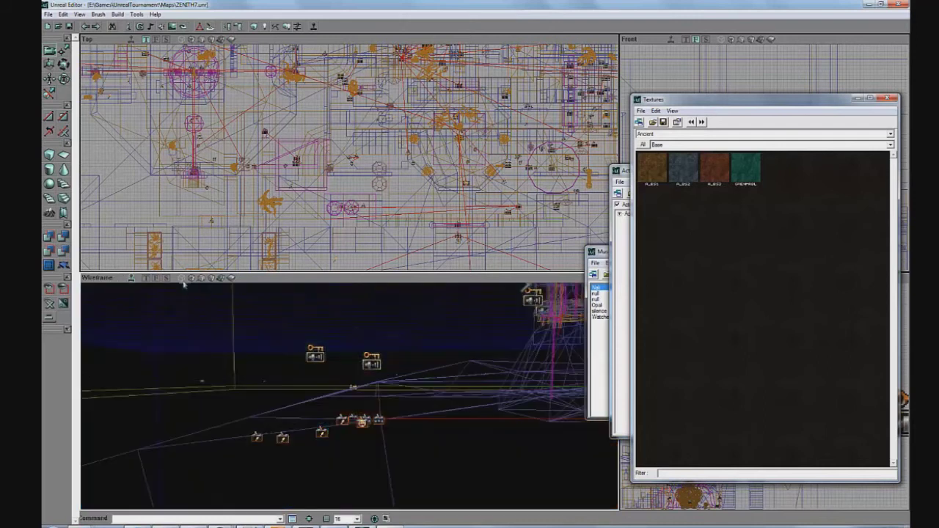
pyautogui.moveTo(350, 394); pyautogui.dragTo(349, 396, button='right')
pyautogui.moveTo(348, 396); pyautogui.dragTo(238, 299)
pyautogui.click(226, 280)
pyautogui.moveTo(349, 396); pyautogui.dragTo(340, 359)
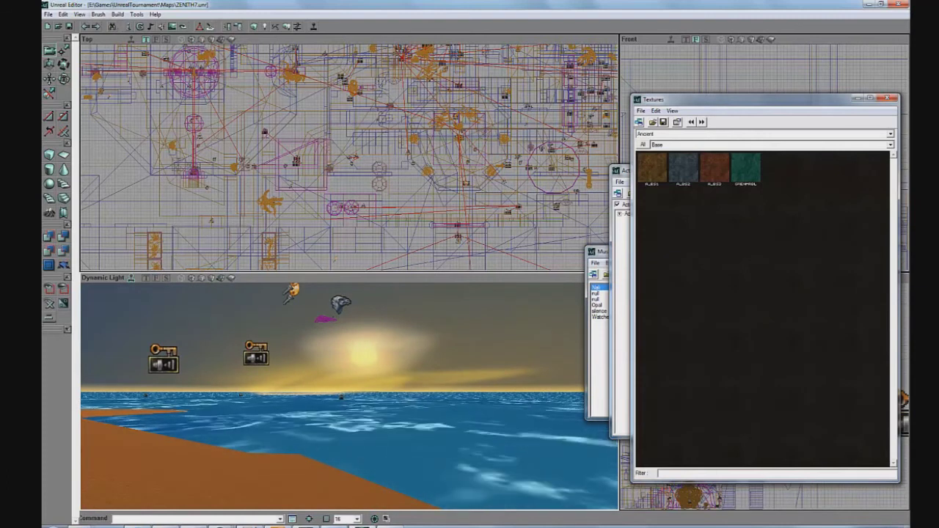
# Step: Search the actors for "sky", jump to SkyZoneInfo2 and look across the sky box from there
pyautogui.click(112, 26)
pyautogui.click(500, 221)
pyautogui.write('sky')
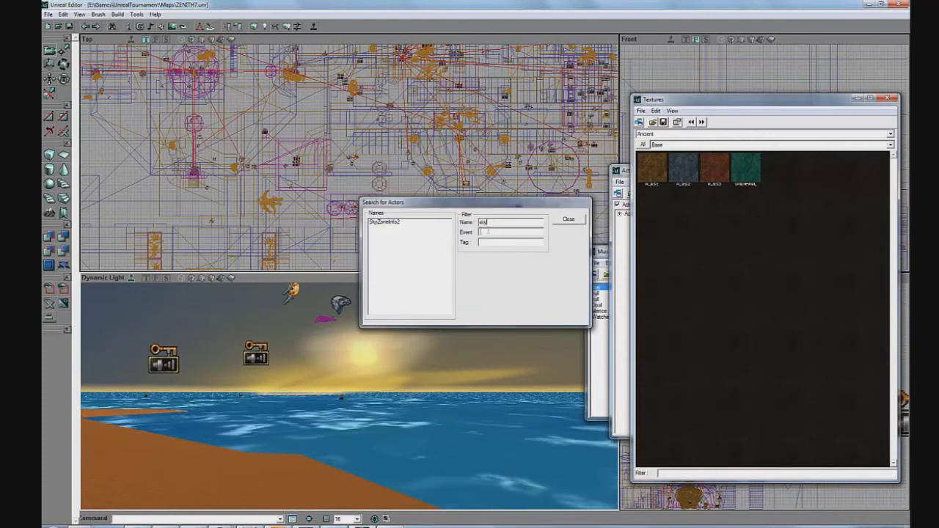
pyautogui.doubleClick(430, 222)
pyautogui.click(573, 222)
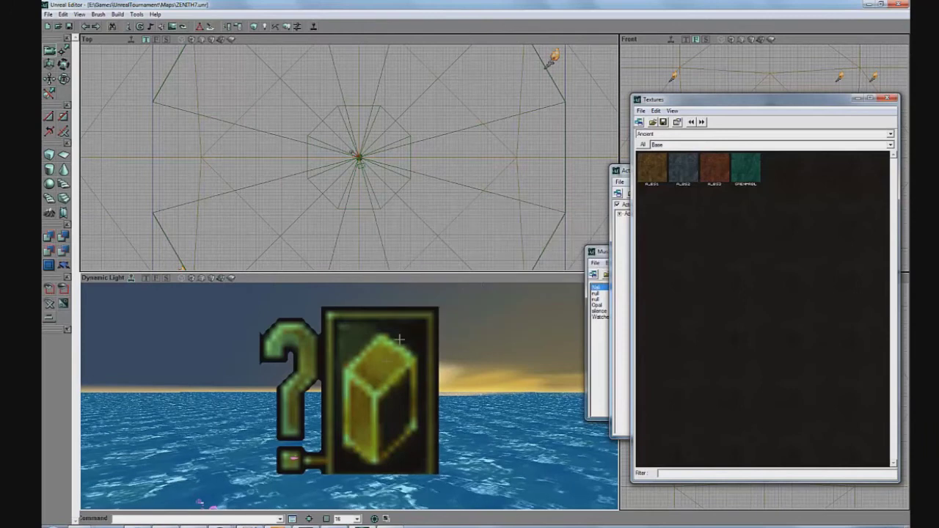
pyautogui.moveTo(398, 338); pyautogui.dragTo(349, 397)
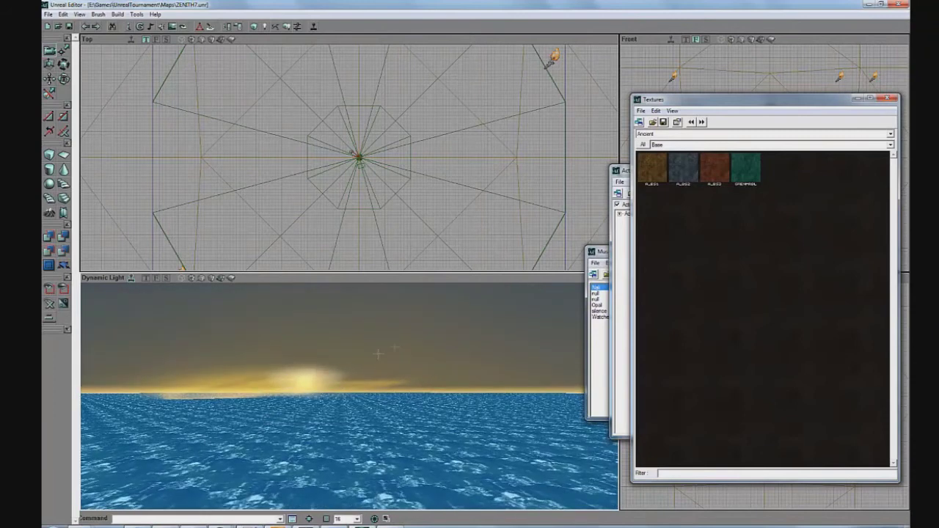
# Step: Inspect the surface flags of the small sun glow sheet above the sky box's water, and close its properties
pyautogui.moveTo(305, 376); pyautogui.dragTo(305, 376)
pyautogui.rightClick(214, 379)
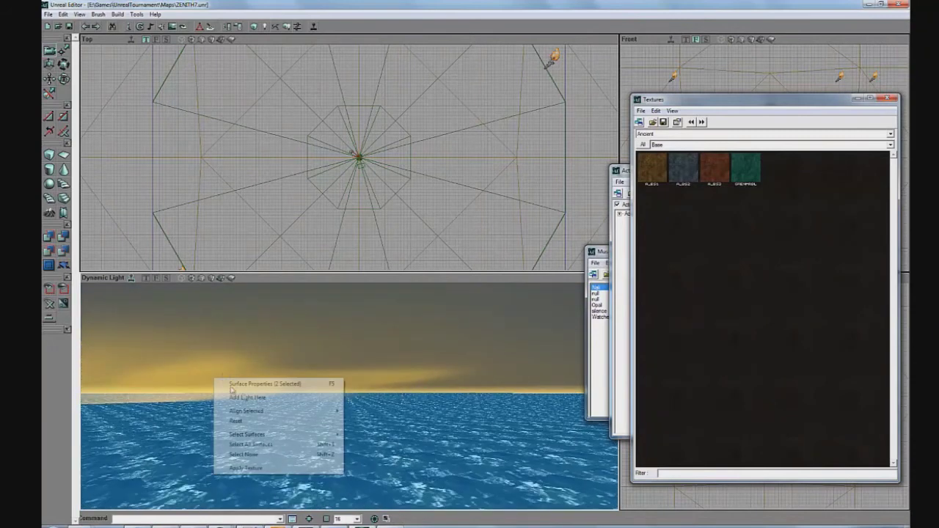
pyautogui.moveTo(386, 407); pyautogui.dragTo(383, 380)
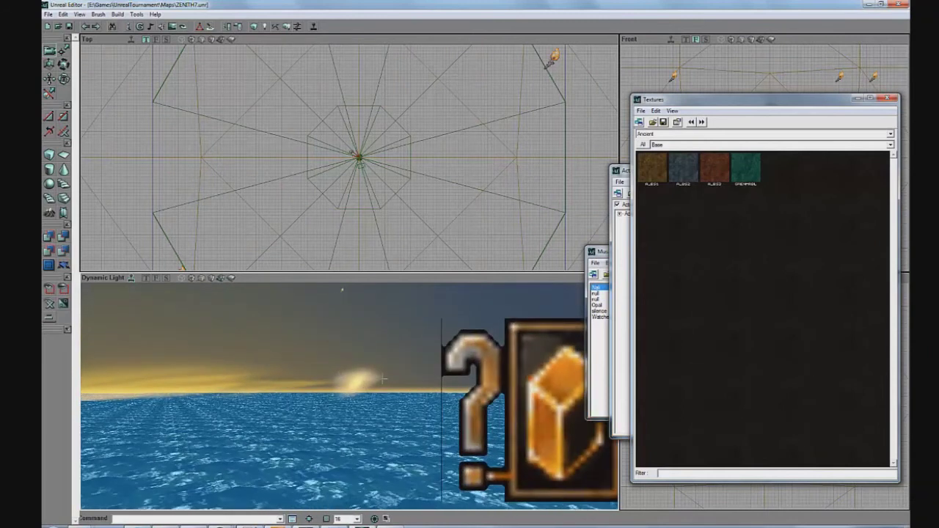
pyautogui.click(407, 388)
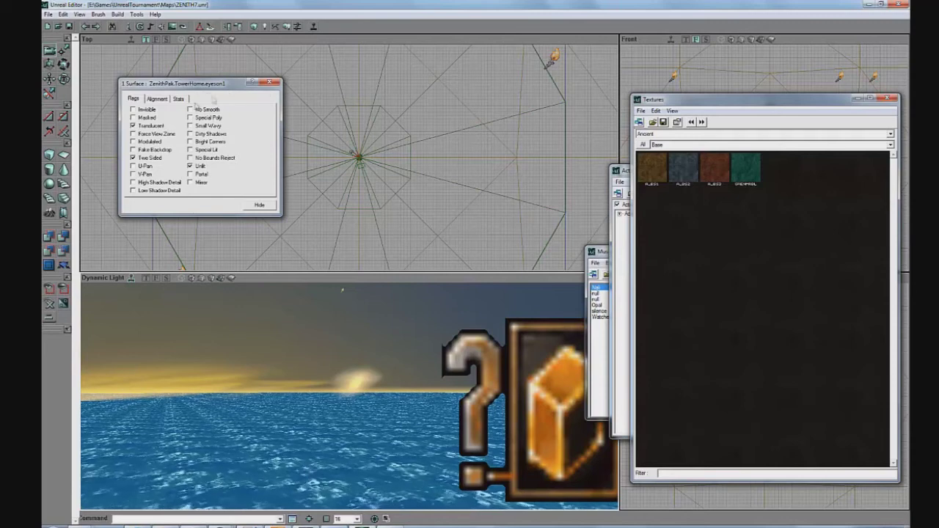
pyautogui.click(270, 83)
# Step: View the sunset from other angles and open the Surface Properties of the two selected glow surfaces
pyautogui.moveTo(318, 400); pyautogui.dragTo(349, 396)
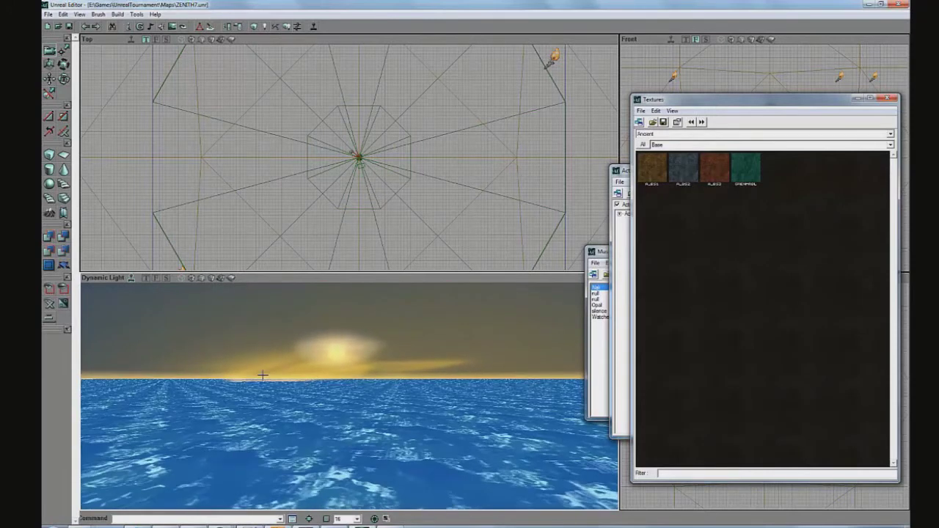
pyautogui.moveTo(347, 394); pyautogui.dragTo(301, 383)
pyautogui.click(345, 403)
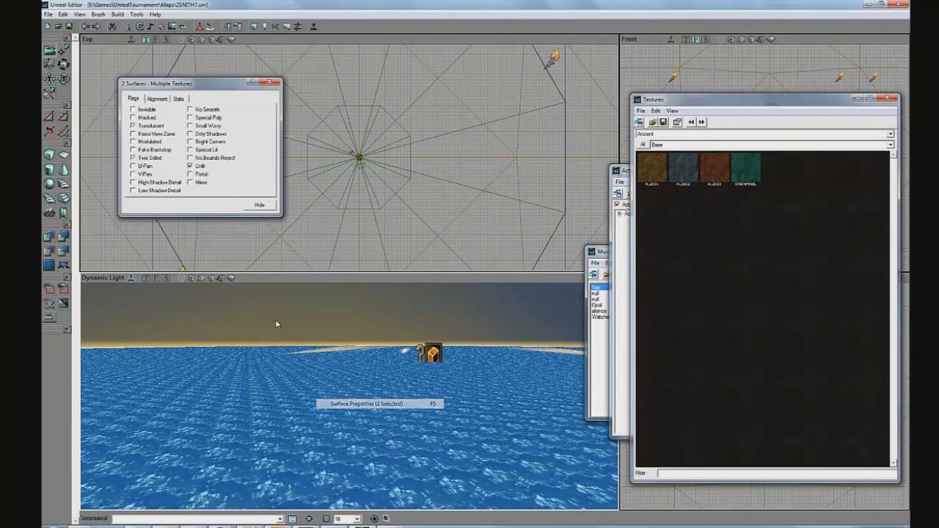
# Step: Select only the sky box's water surface and inspect its flags, alignment settings and simple scaling choices
pyautogui.click(247, 411)
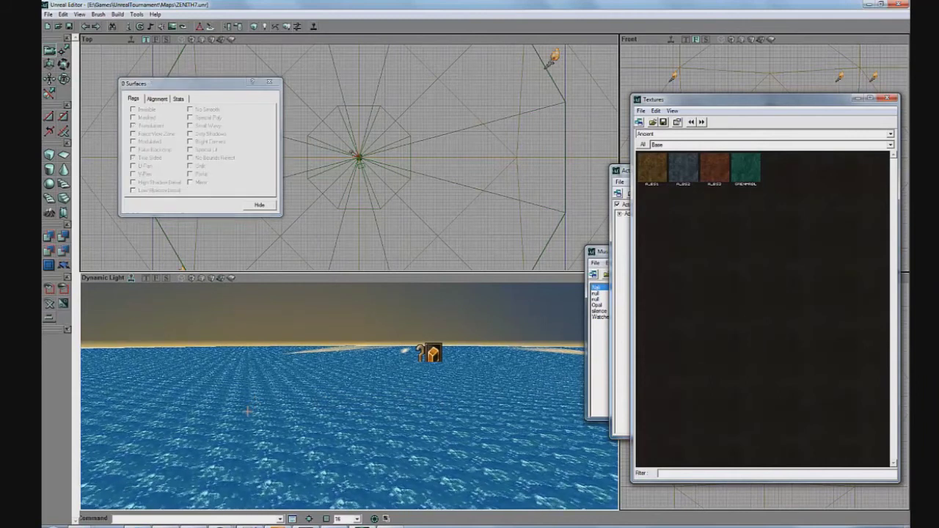
pyautogui.click(238, 419)
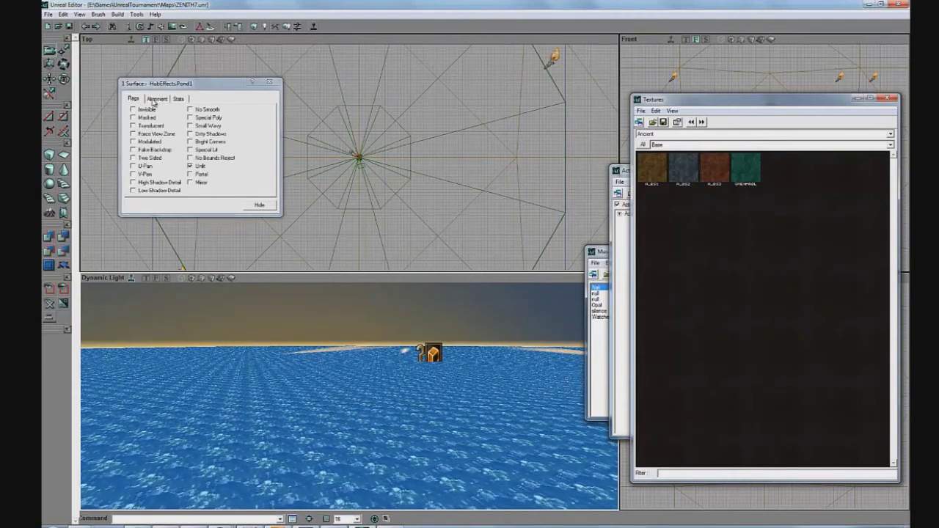
pyautogui.click(156, 98)
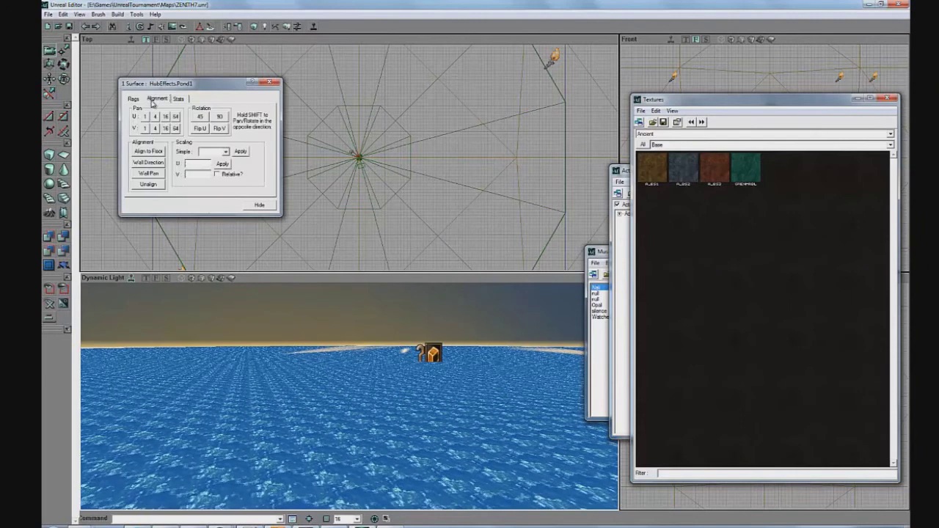
pyautogui.click(226, 151)
pyautogui.click(225, 152)
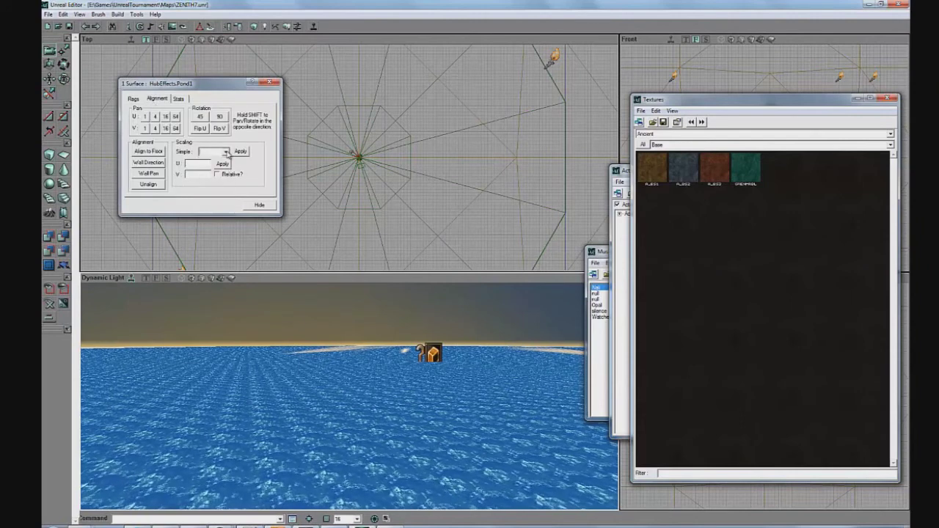
# Step: Examine the sky box's water and dome geometry in Wireframe, and switch the lower viewport back to Dynamic Light
pyautogui.moveTo(312, 427)
pyautogui.mouseDown(button='right')
pyautogui.moveTo(316, 470)
pyautogui.moveTo(312, 427)
pyautogui.mouseUp(button='right')
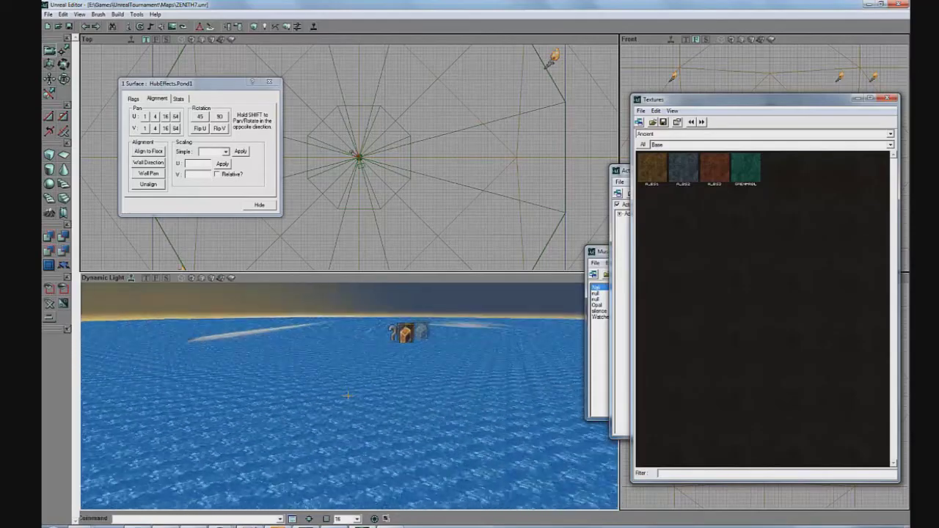
pyautogui.moveTo(379, 405); pyautogui.dragTo(270, 329, button='right')
pyautogui.click(173, 294)
pyautogui.click(181, 278)
pyautogui.click(306, 372)
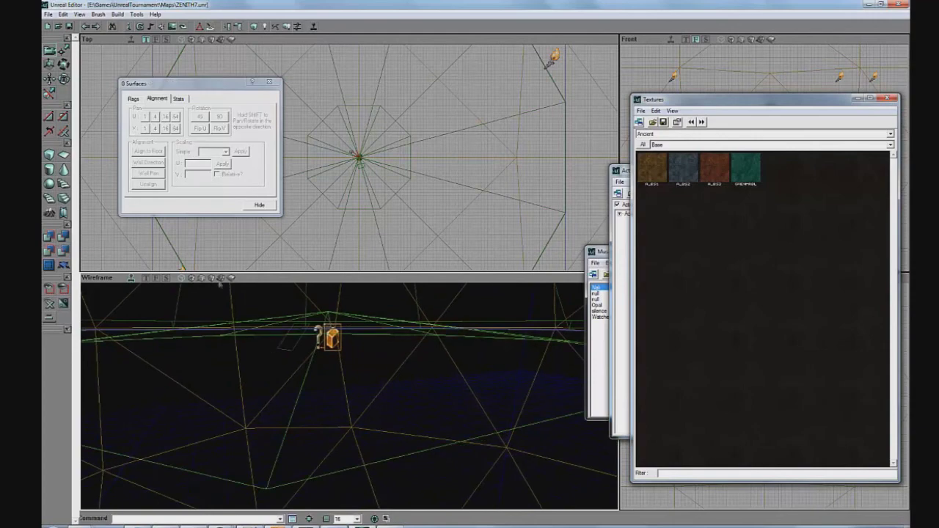
pyautogui.click(221, 278)
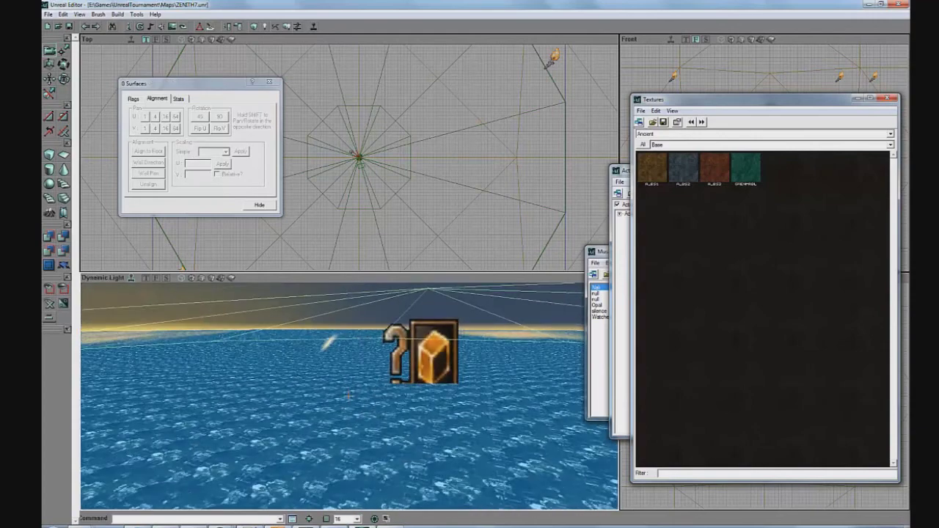